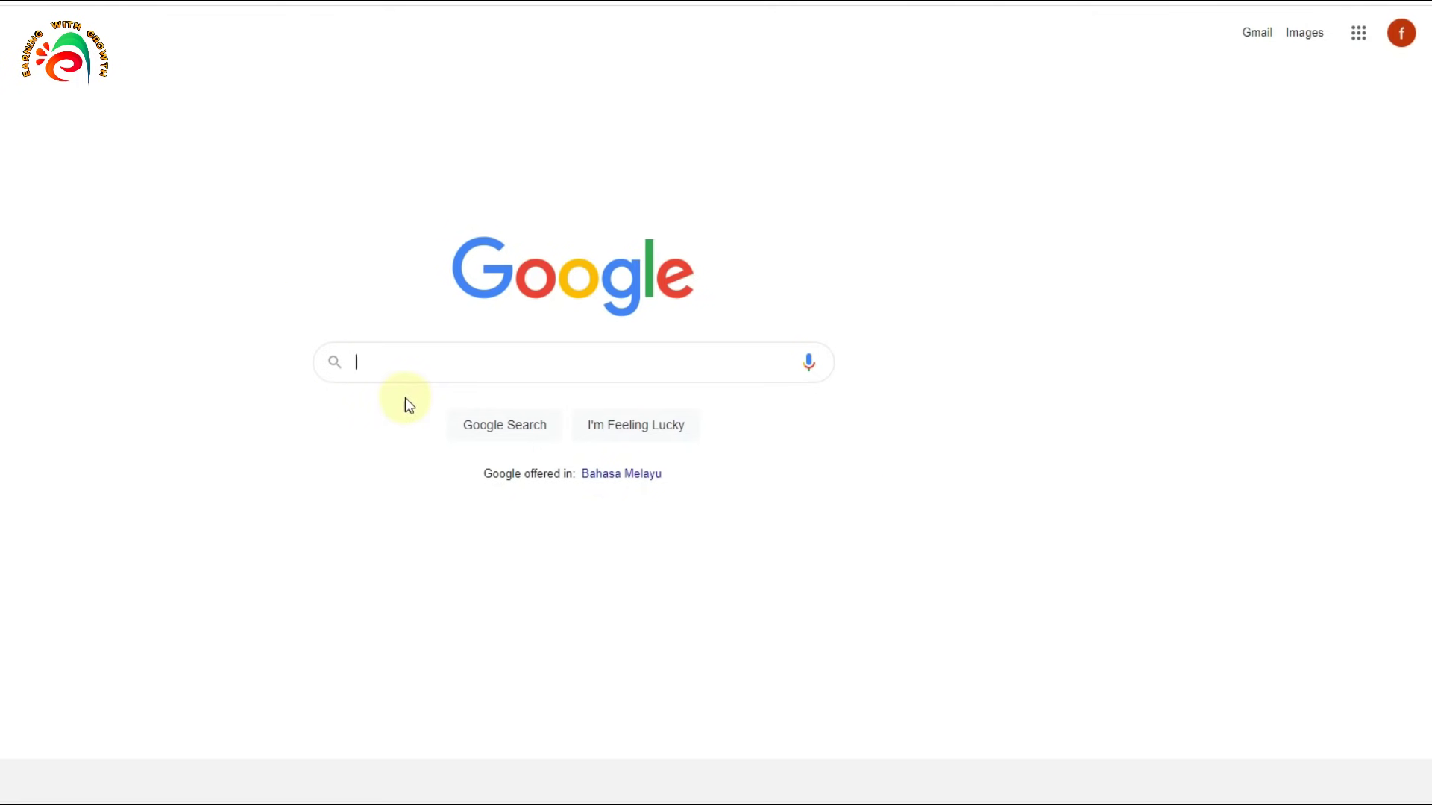
# Search Google for 'youtube' by picking the suggestion after typing 'you'
pyautogui.click(408, 360)
pyautogui.write('you')
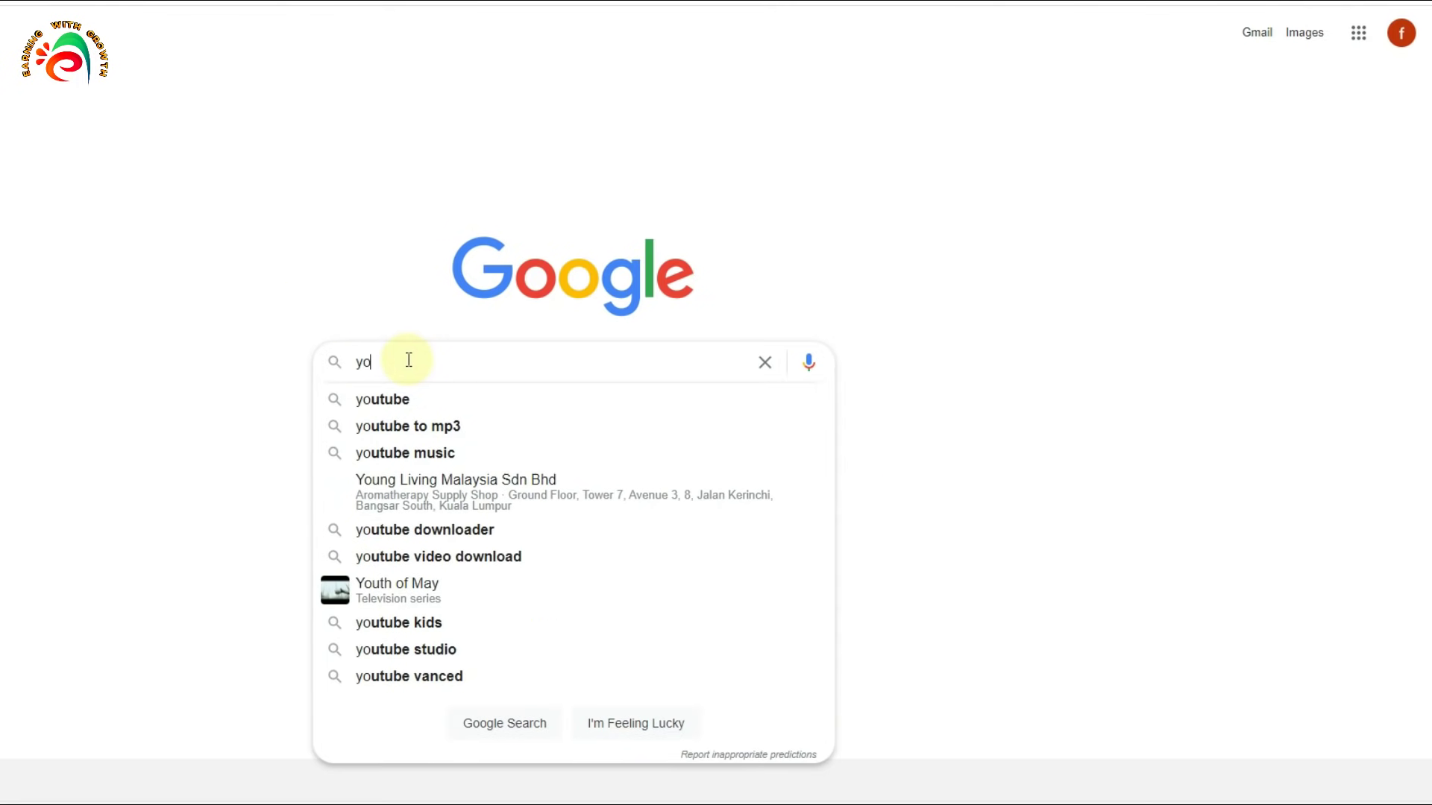
pyautogui.click(400, 400)
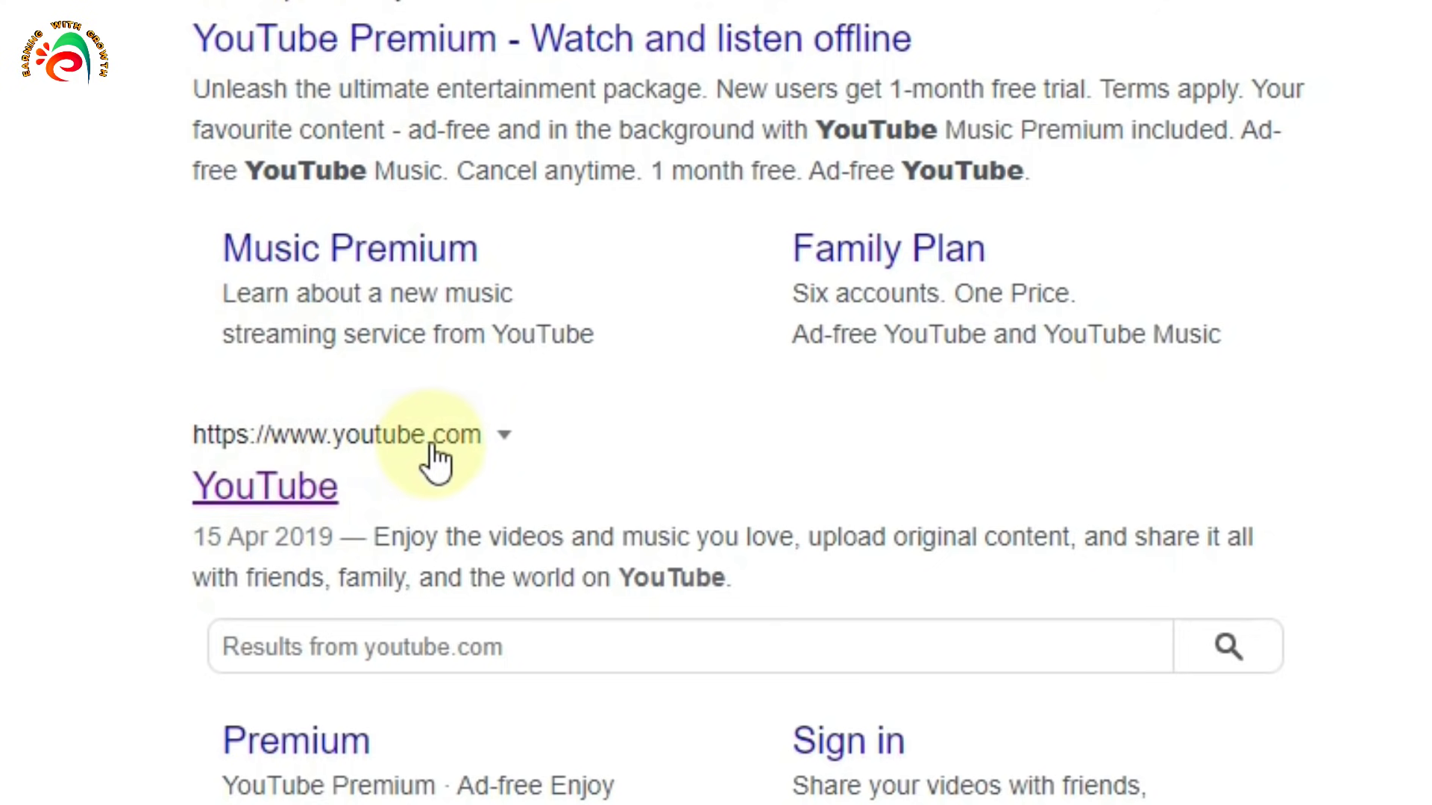
# Open YouTube from the results and bring up the list of accounts to switch to
pyautogui.click(288, 445)
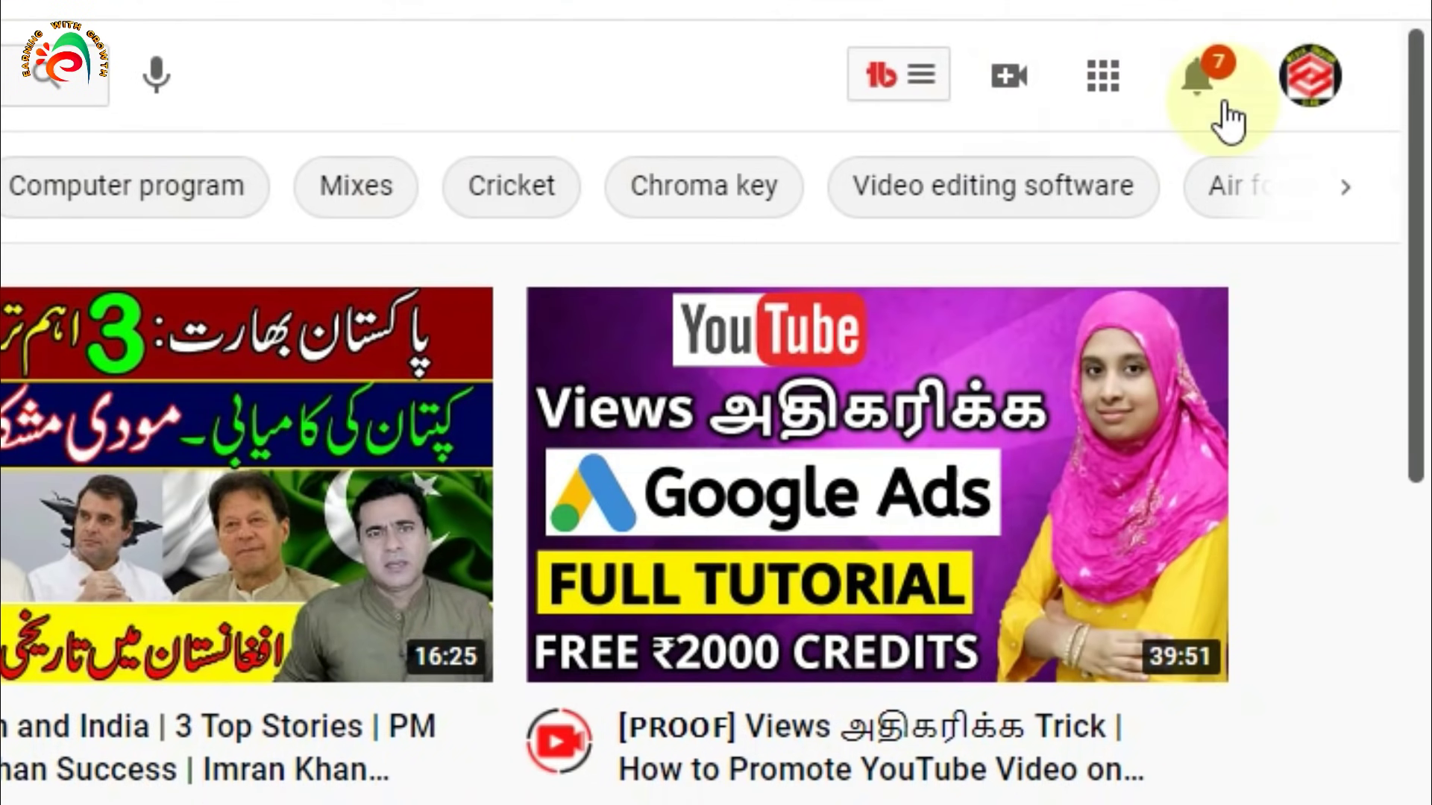
pyautogui.click(1318, 99)
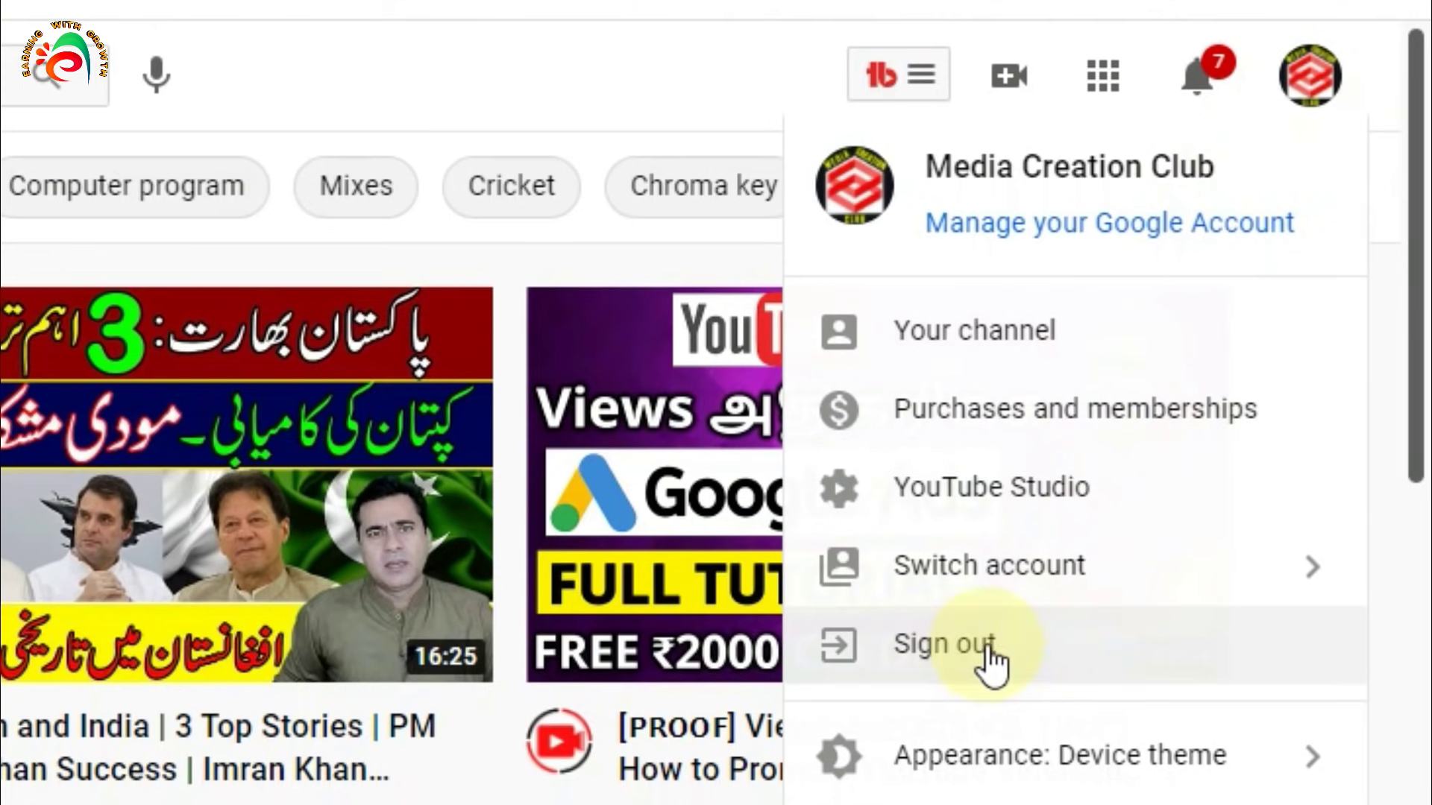
pyautogui.click(1247, 589)
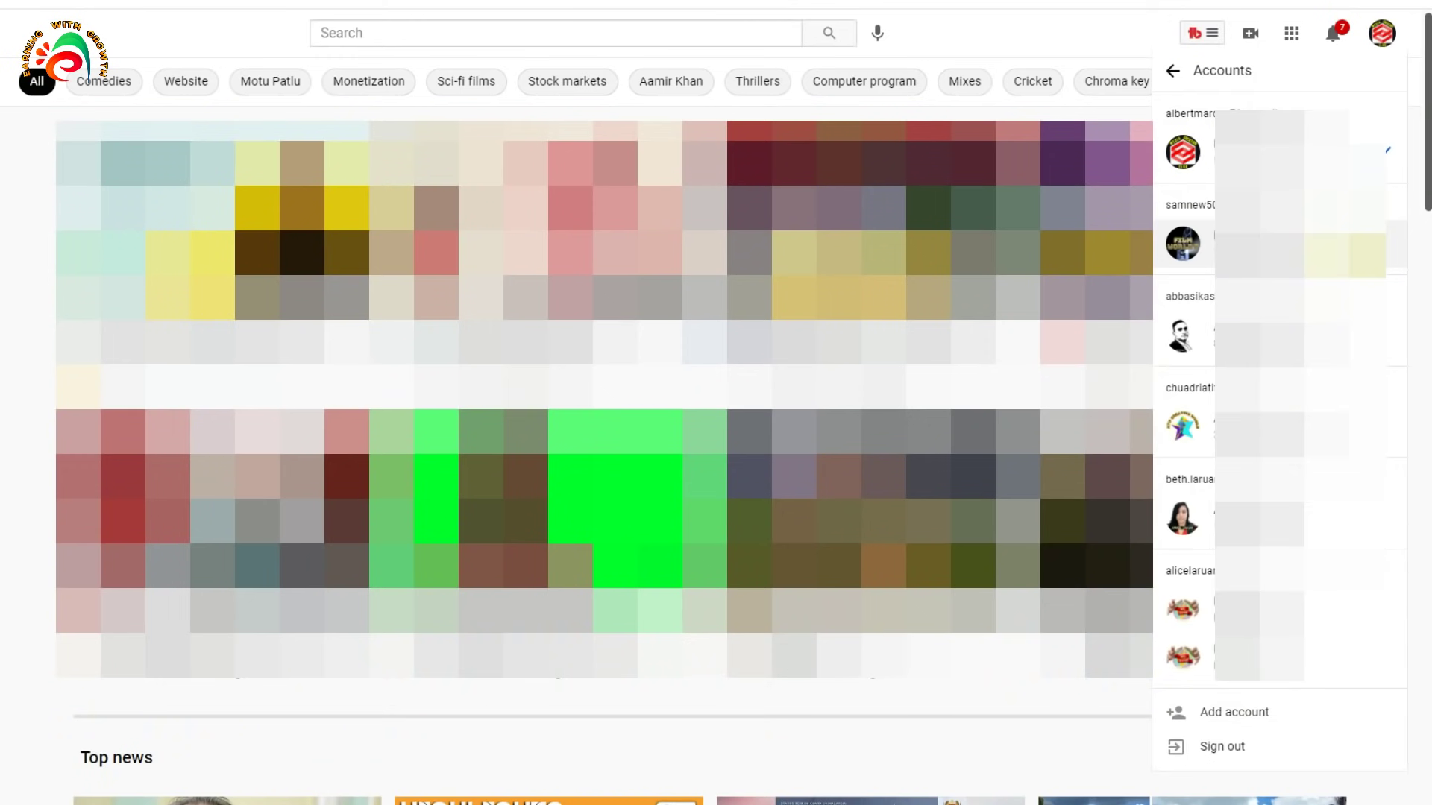
# Start adding a new Google account and fill in its email address
pyautogui.click(1244, 725)
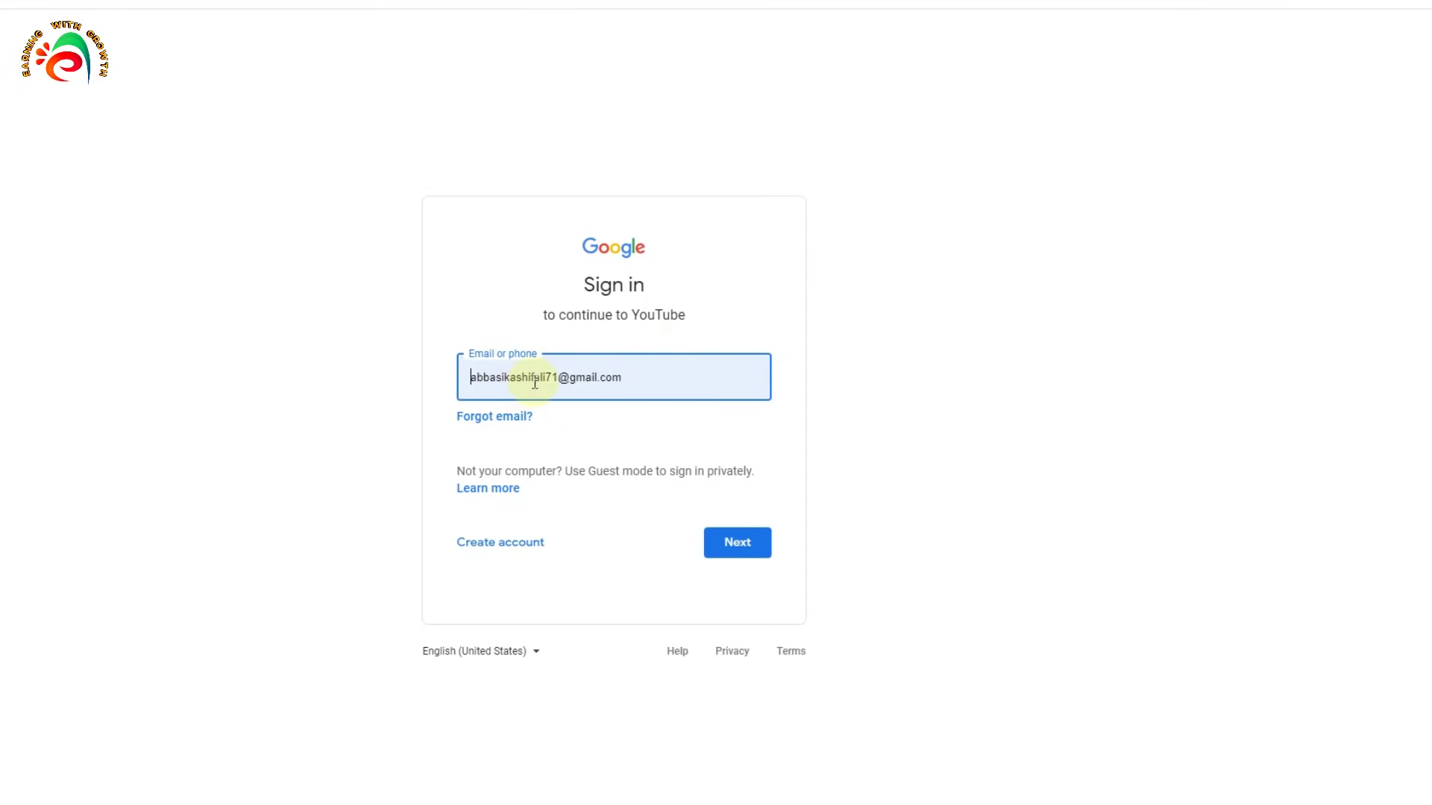
pyautogui.click(559, 380)
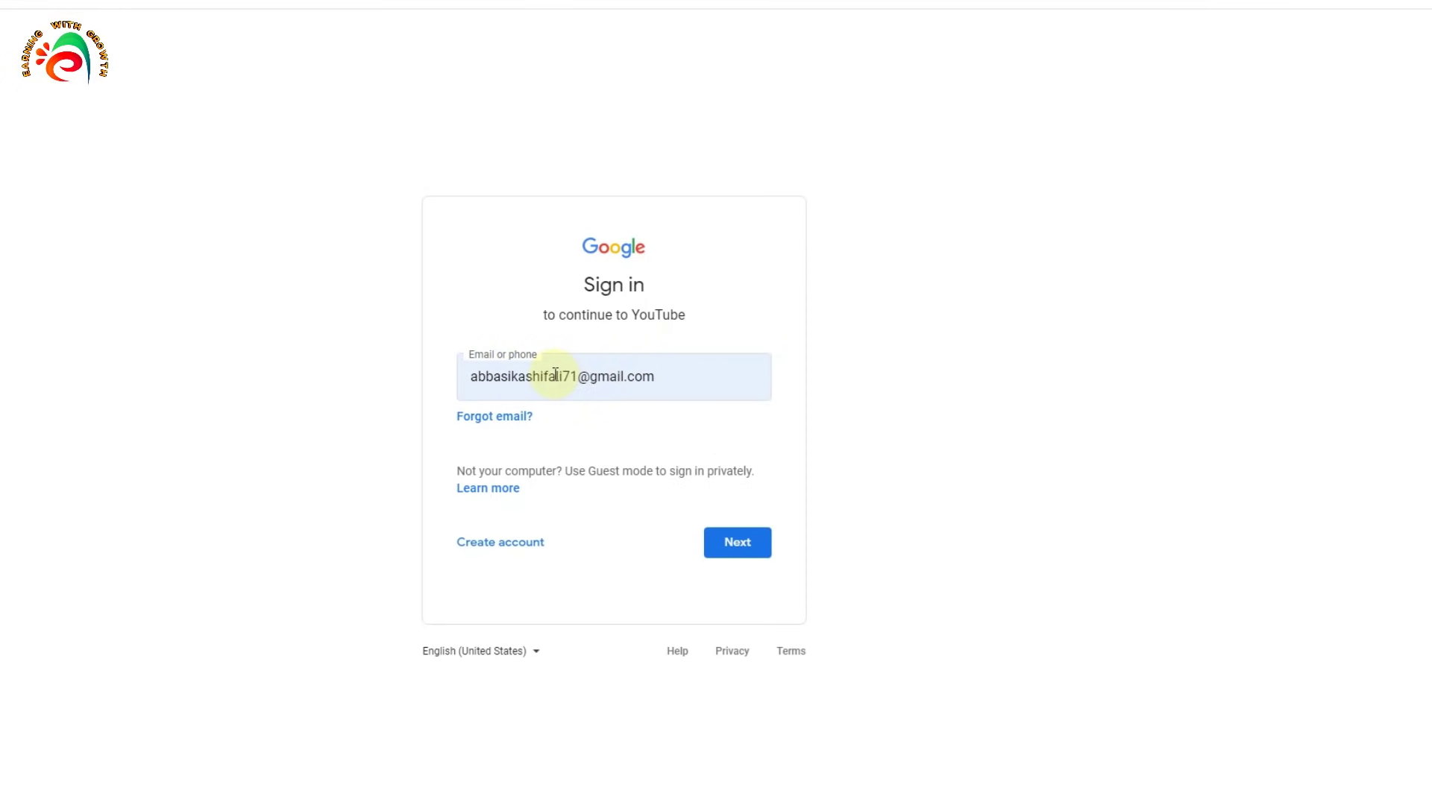
pyautogui.click(674, 378)
pyautogui.scroll(-5, 628, 308)
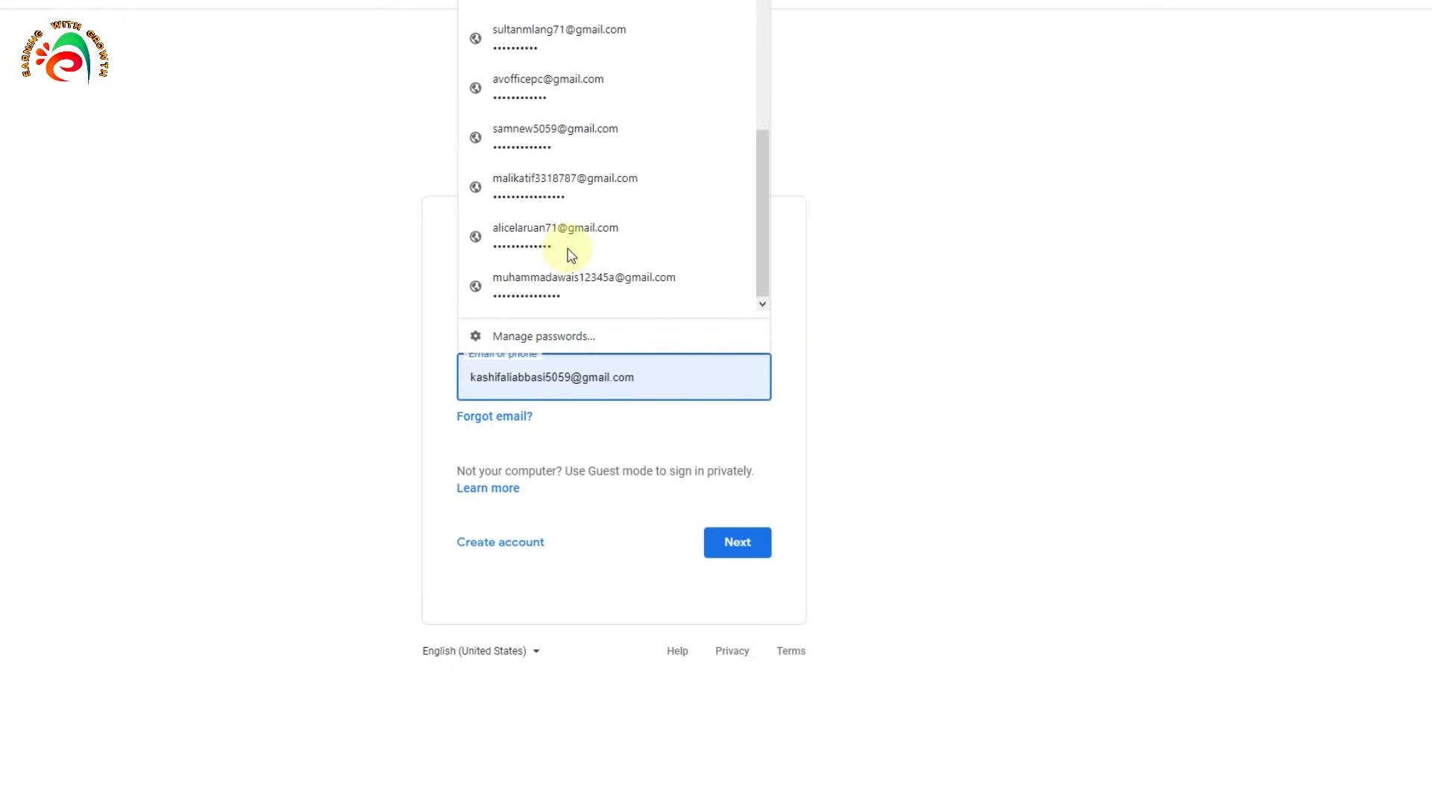
pyautogui.scroll(5, 603, 291)
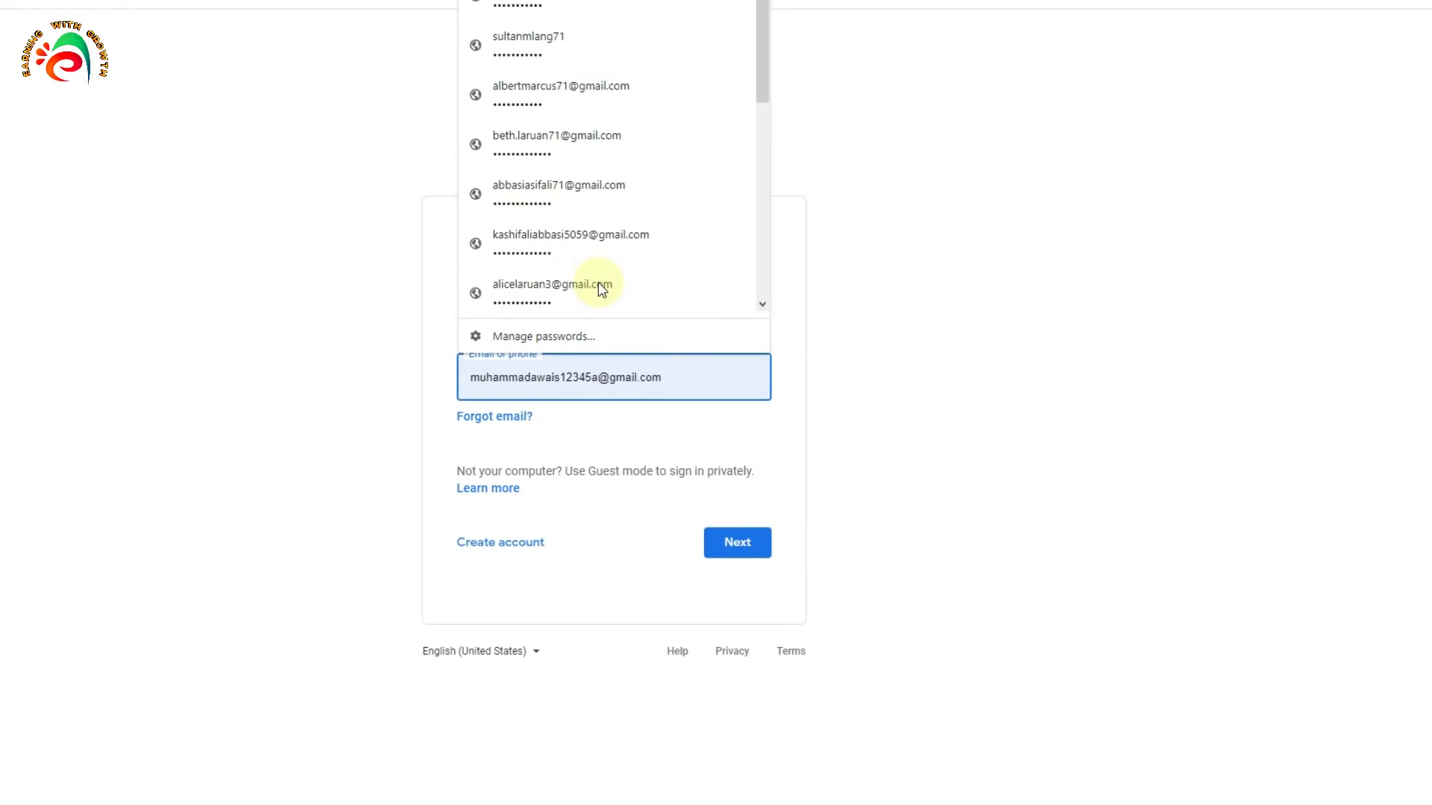
pyautogui.hotkey('ctrl', 'v')
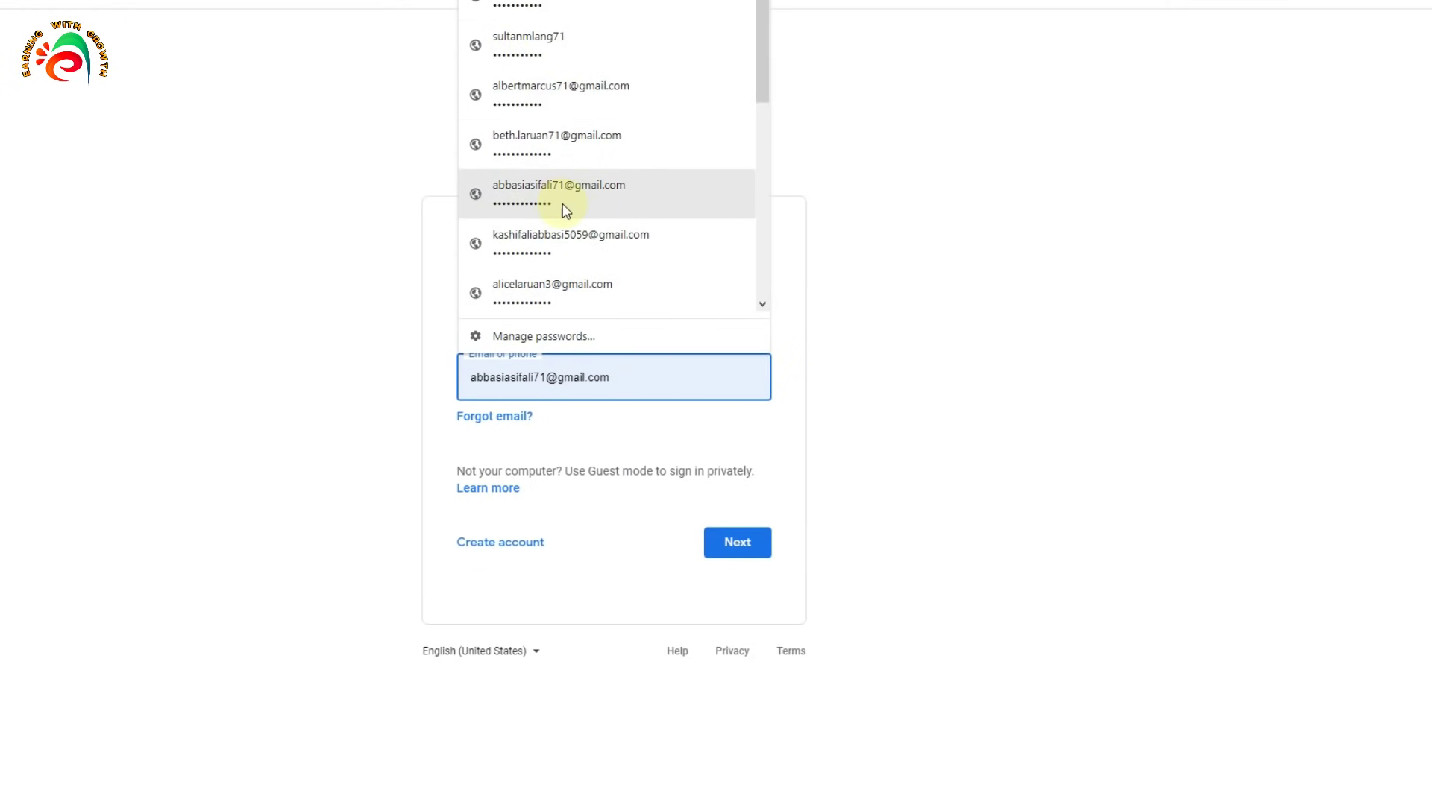
pyautogui.scroll(-3, 552, 300)
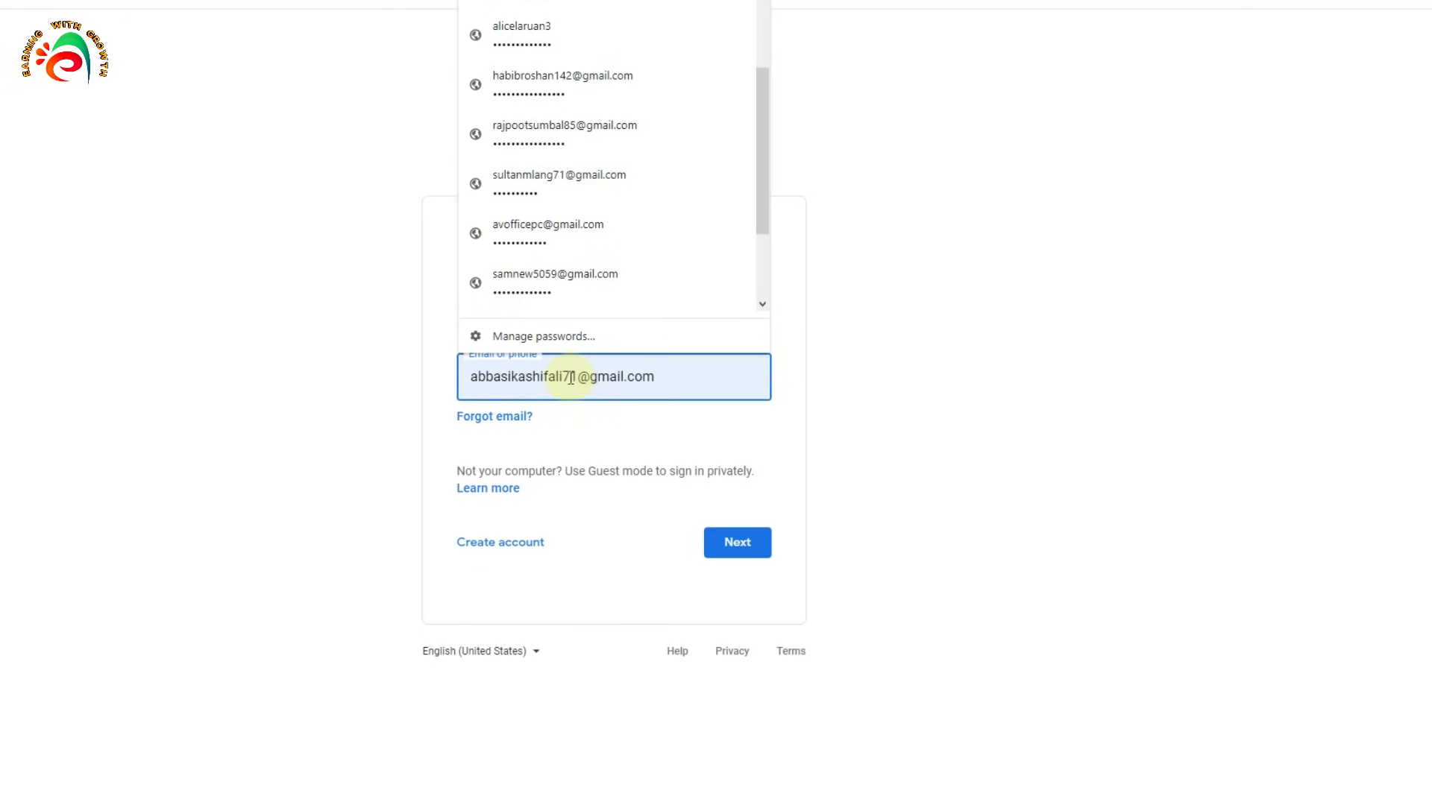
pyautogui.moveTo(571, 378); pyautogui.dragTo(400, 377)
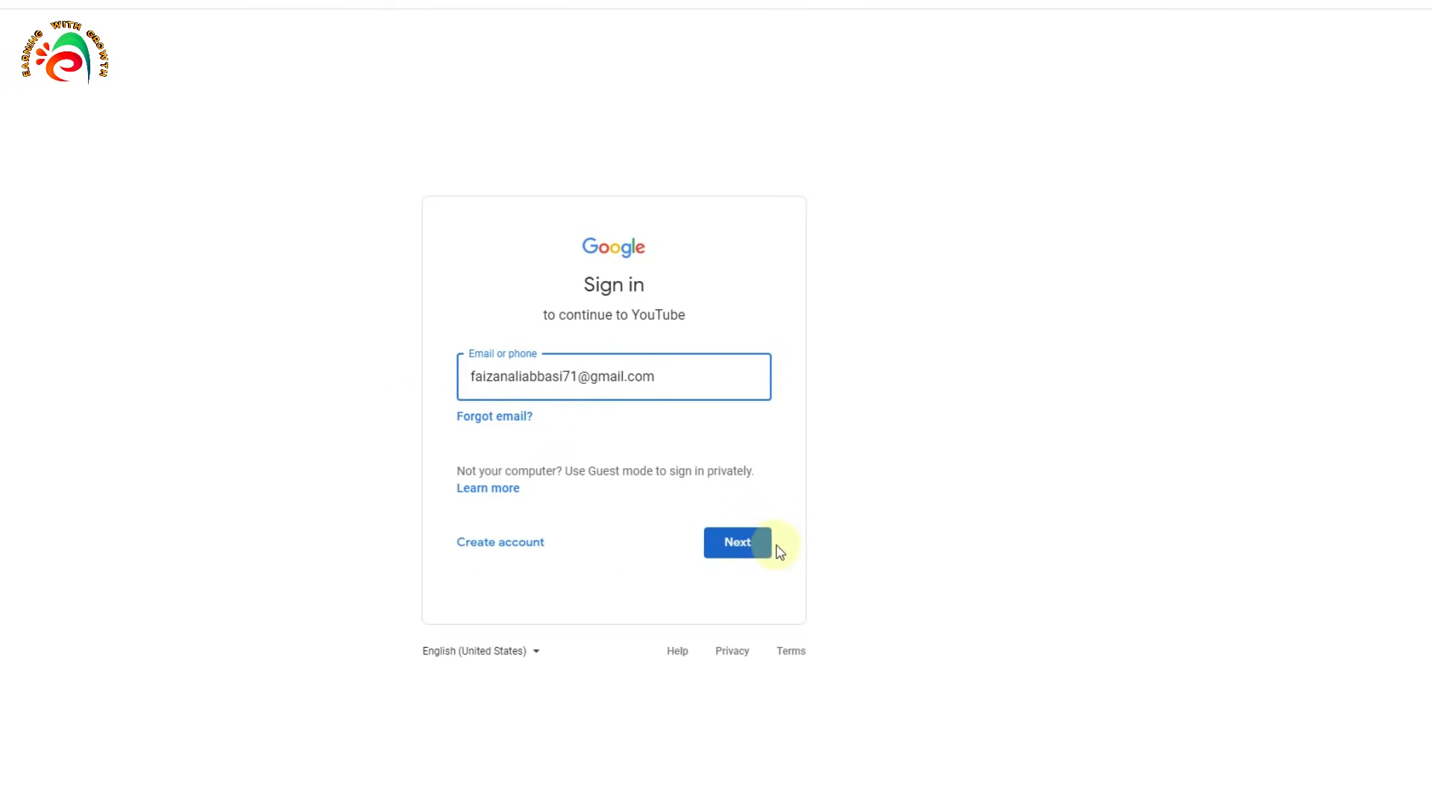
# Enter the account password and sign YouTube in with the newly added account
pyautogui.click(738, 543)
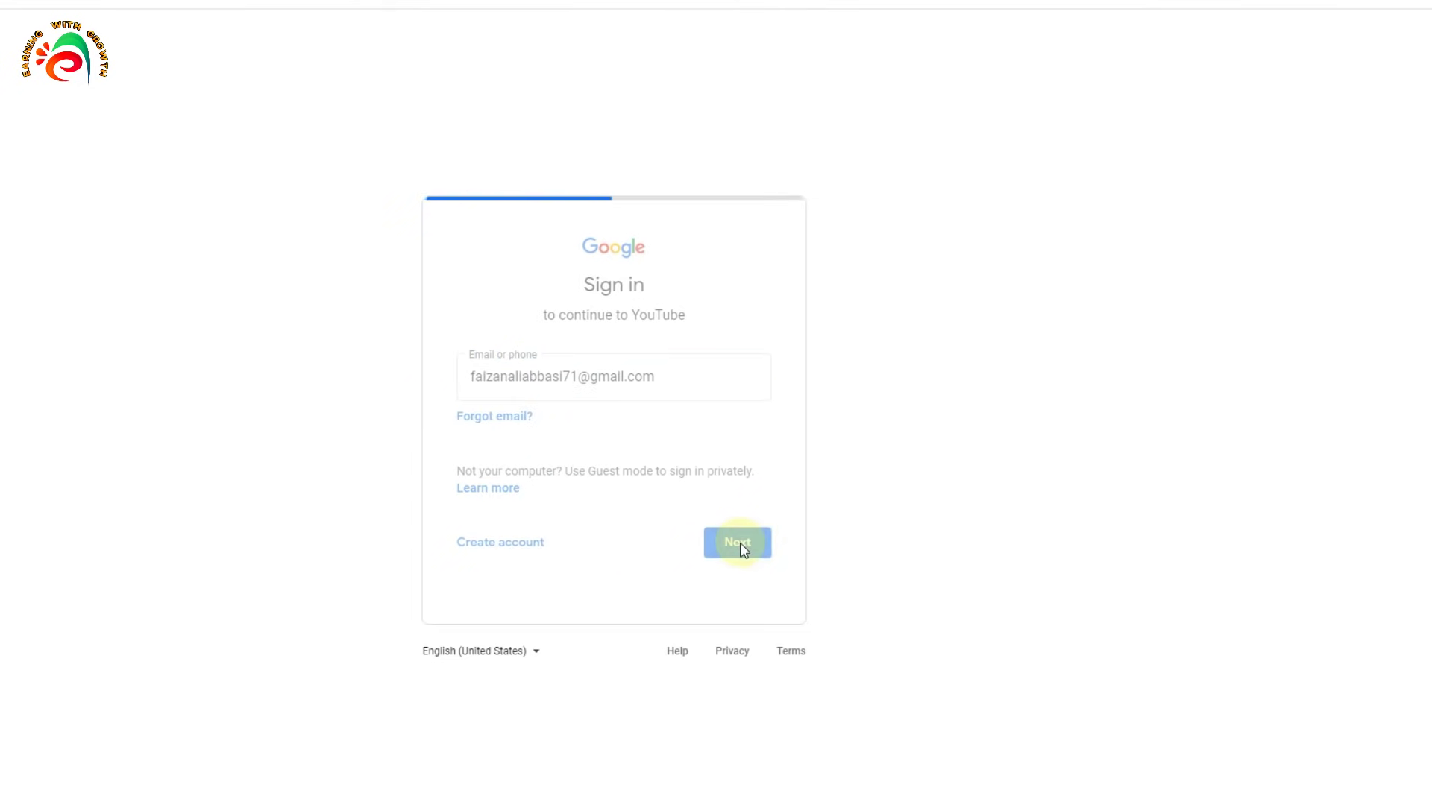
pyautogui.click(541, 397)
pyautogui.hotkey('ctrl', 'v')
pyautogui.click(594, 323)
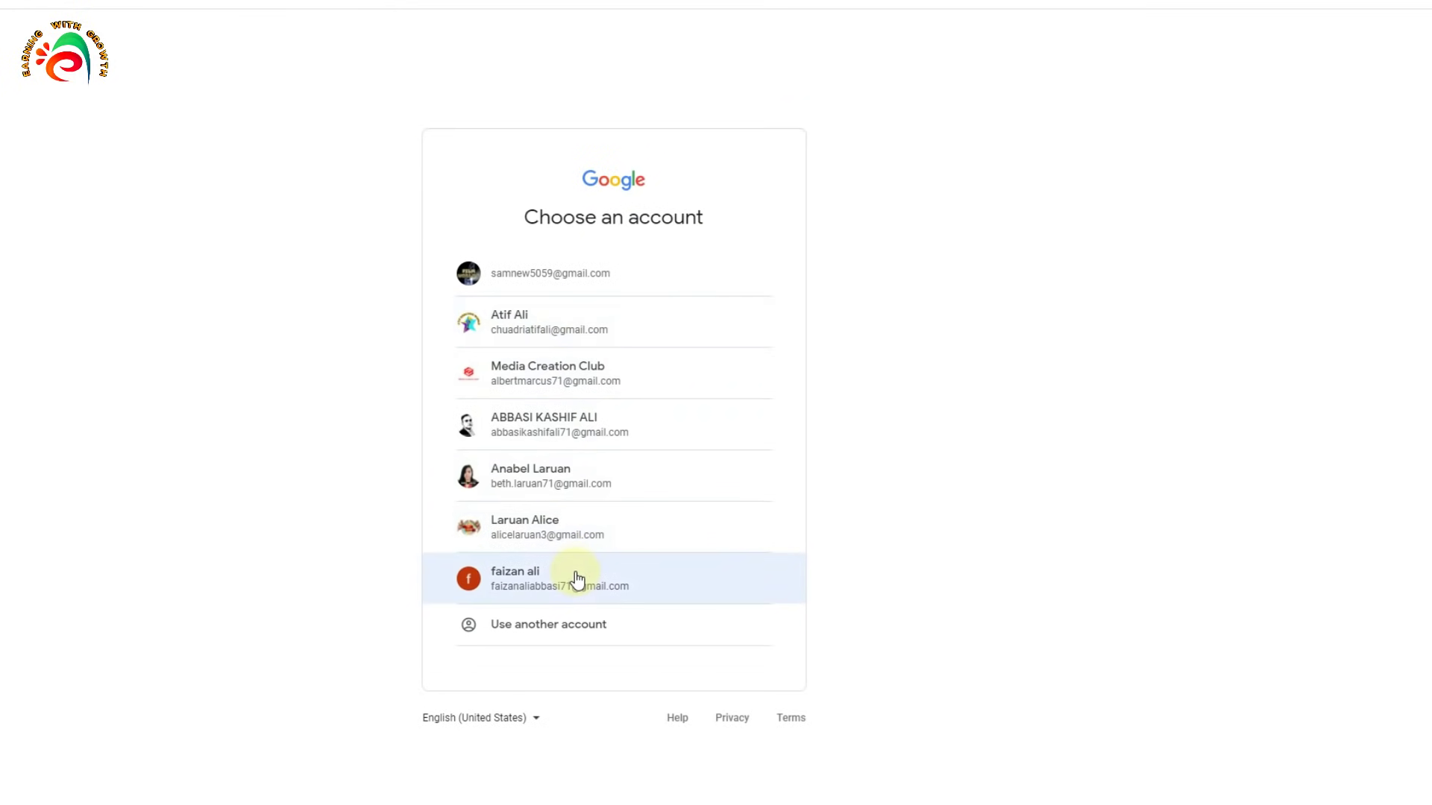
pyautogui.click(589, 580)
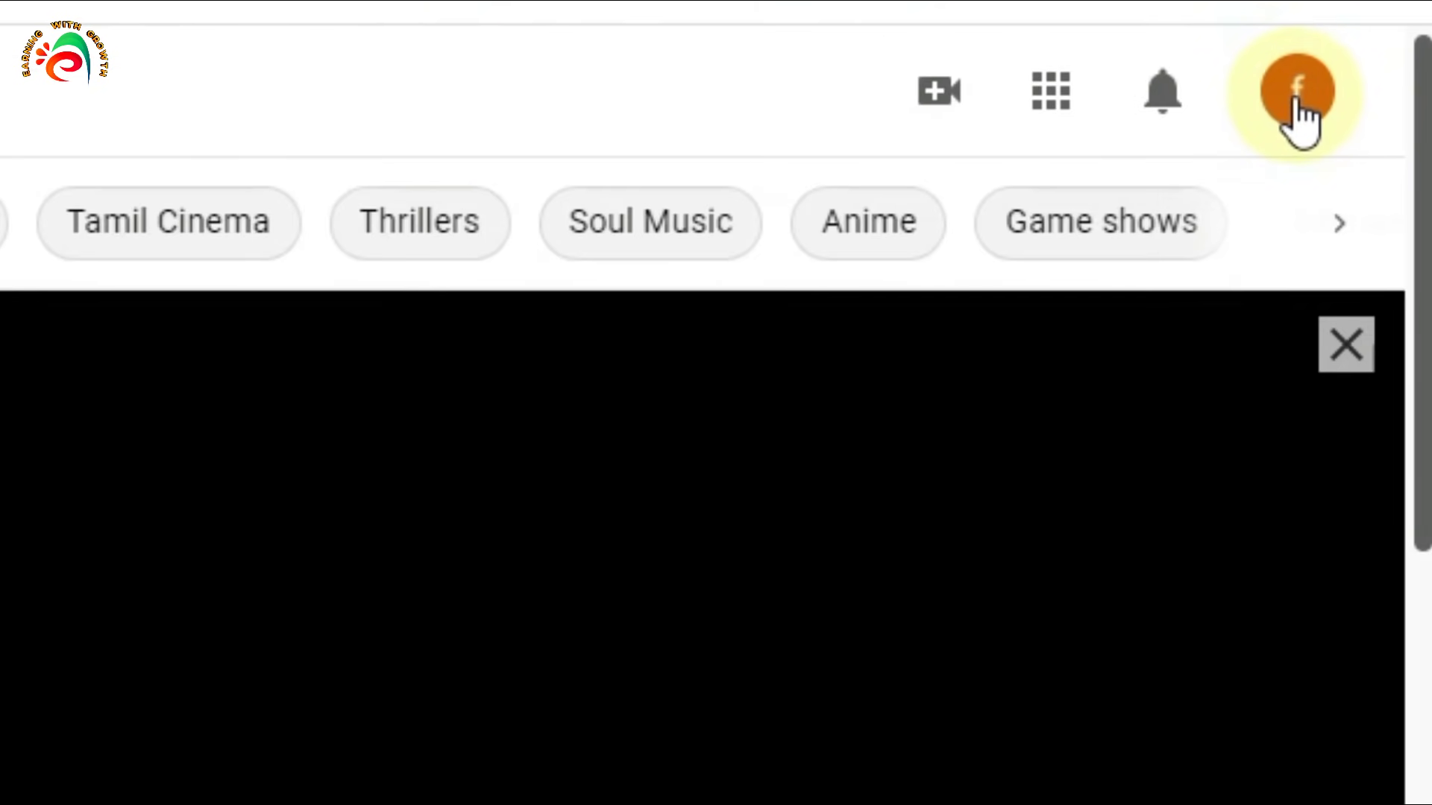
# Start creating a channel from the new account's avatar menu
pyautogui.click(1298, 114)
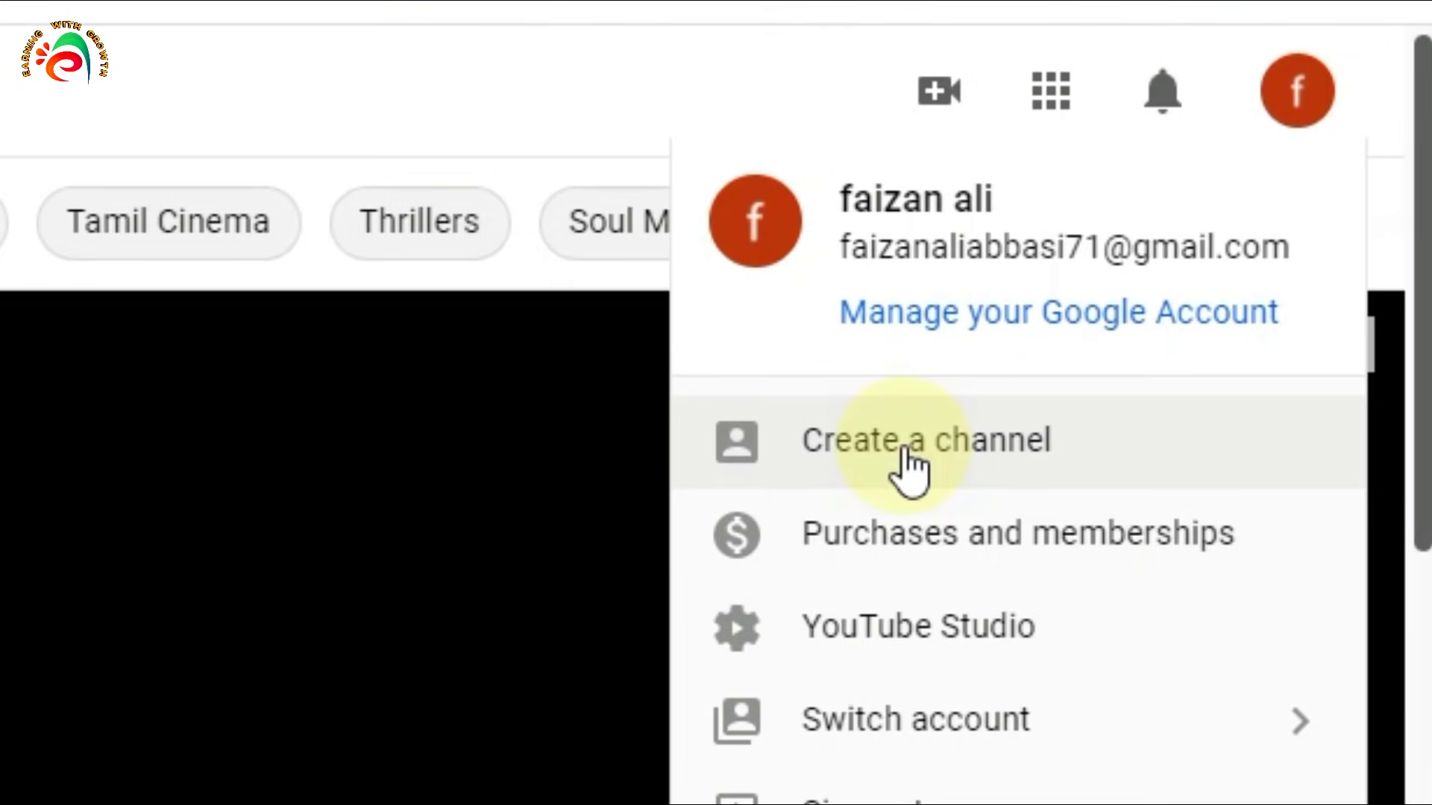
pyautogui.click(909, 464)
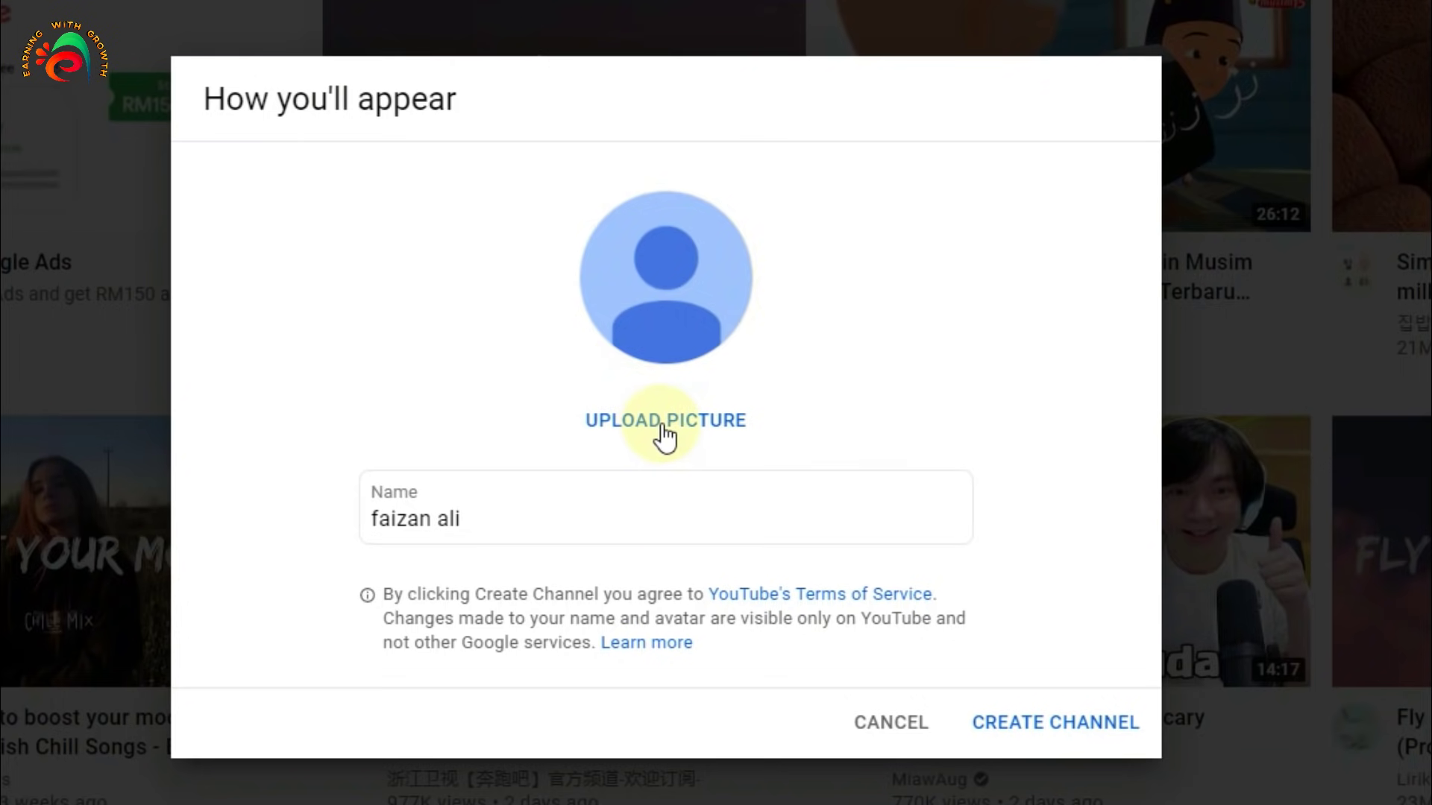
# Upload the Earning With Growth logo from Downloads as the channel picture and crop it
pyautogui.click(635, 427)
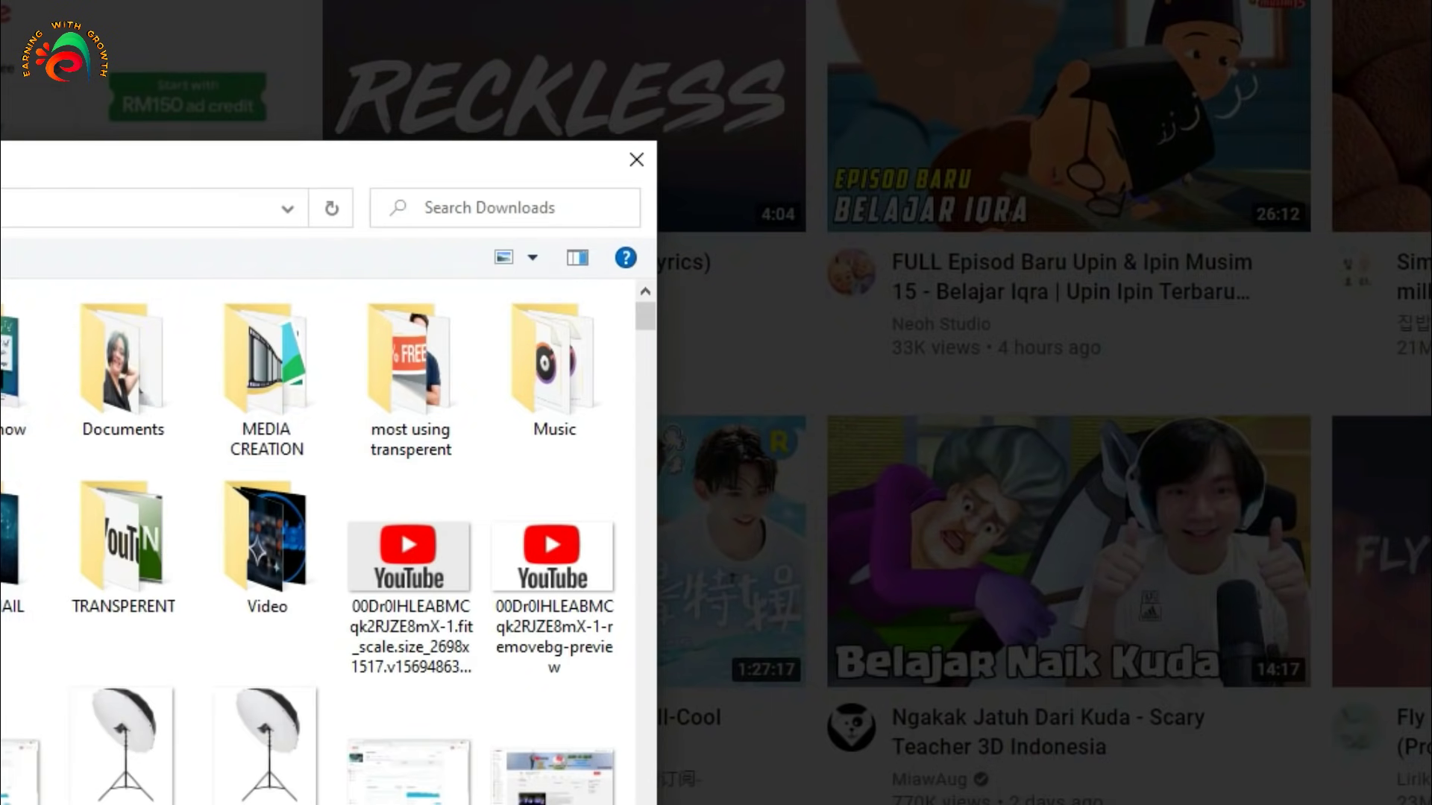
pyautogui.scroll(-5, 320, 522)
pyautogui.click(109, 436)
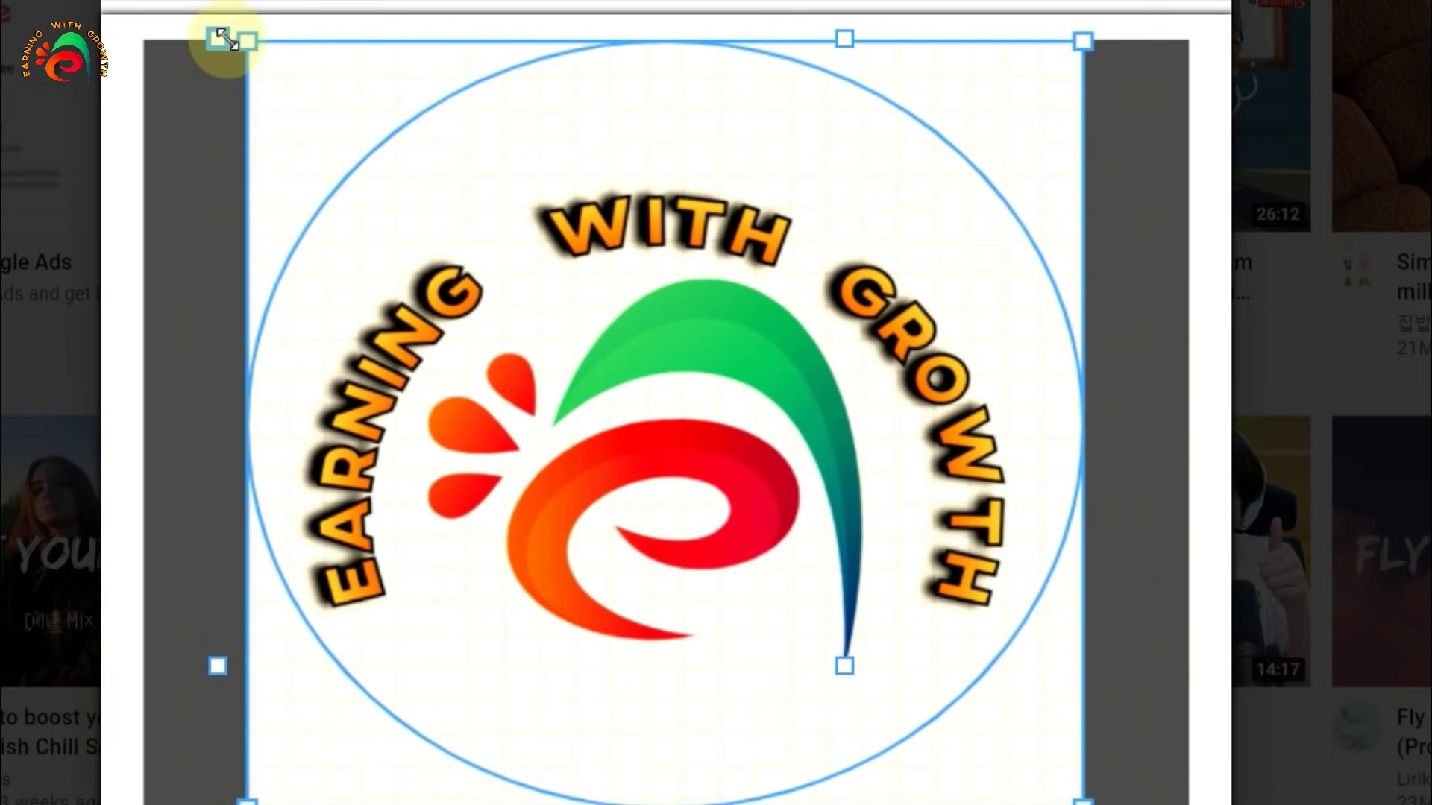
pyautogui.moveTo(217, 37); pyautogui.dragTo(236, 58)
pyautogui.moveTo(841, 54); pyautogui.dragTo(800, 108)
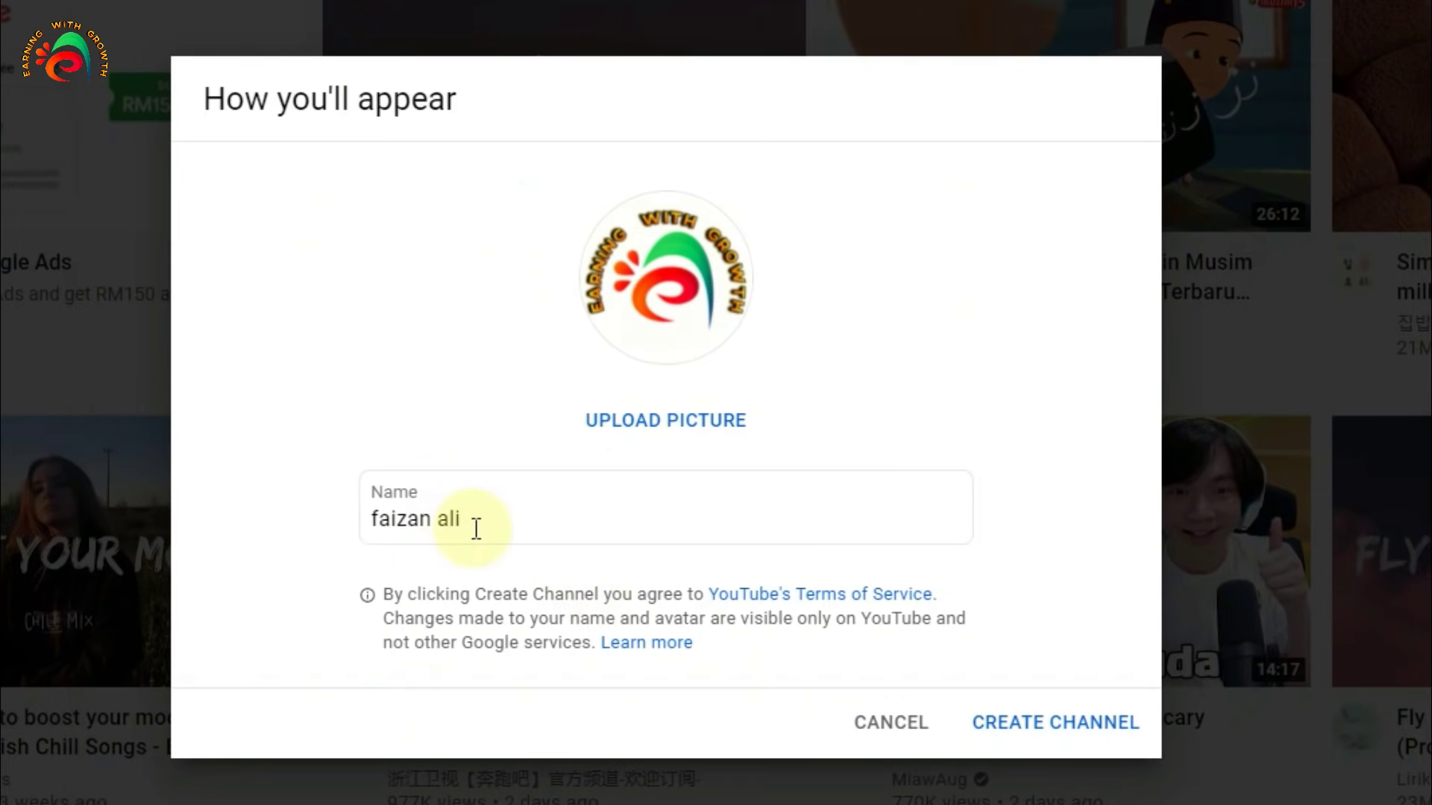
# Replace the prefilled name with pasted 'Growth' and type 'Earning and' before it
pyautogui.moveTo(476, 528); pyautogui.dragTo(323, 550)
pyautogui.rightClick(433, 515)
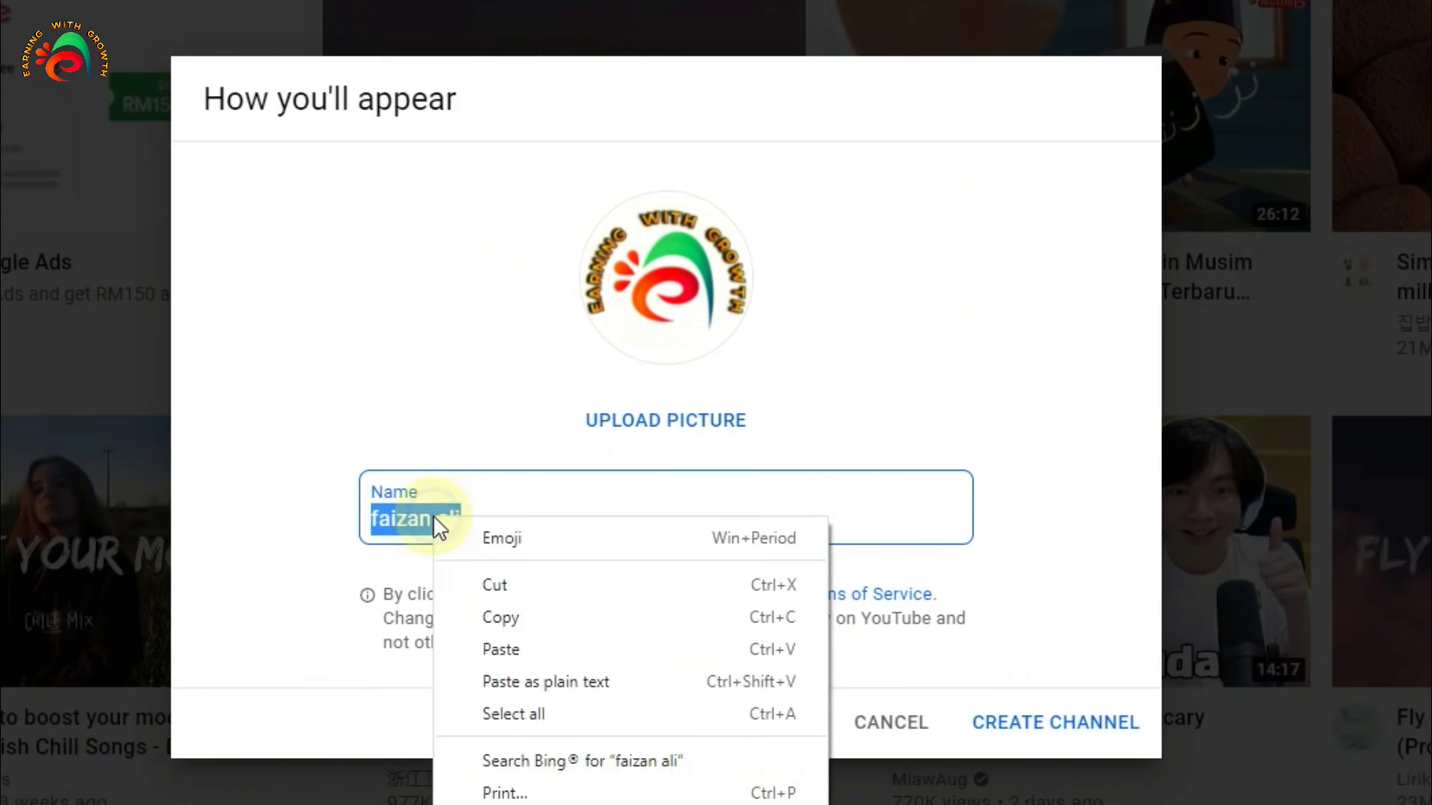
pyautogui.click(507, 675)
pyautogui.hotkey('ctrl', 'a')
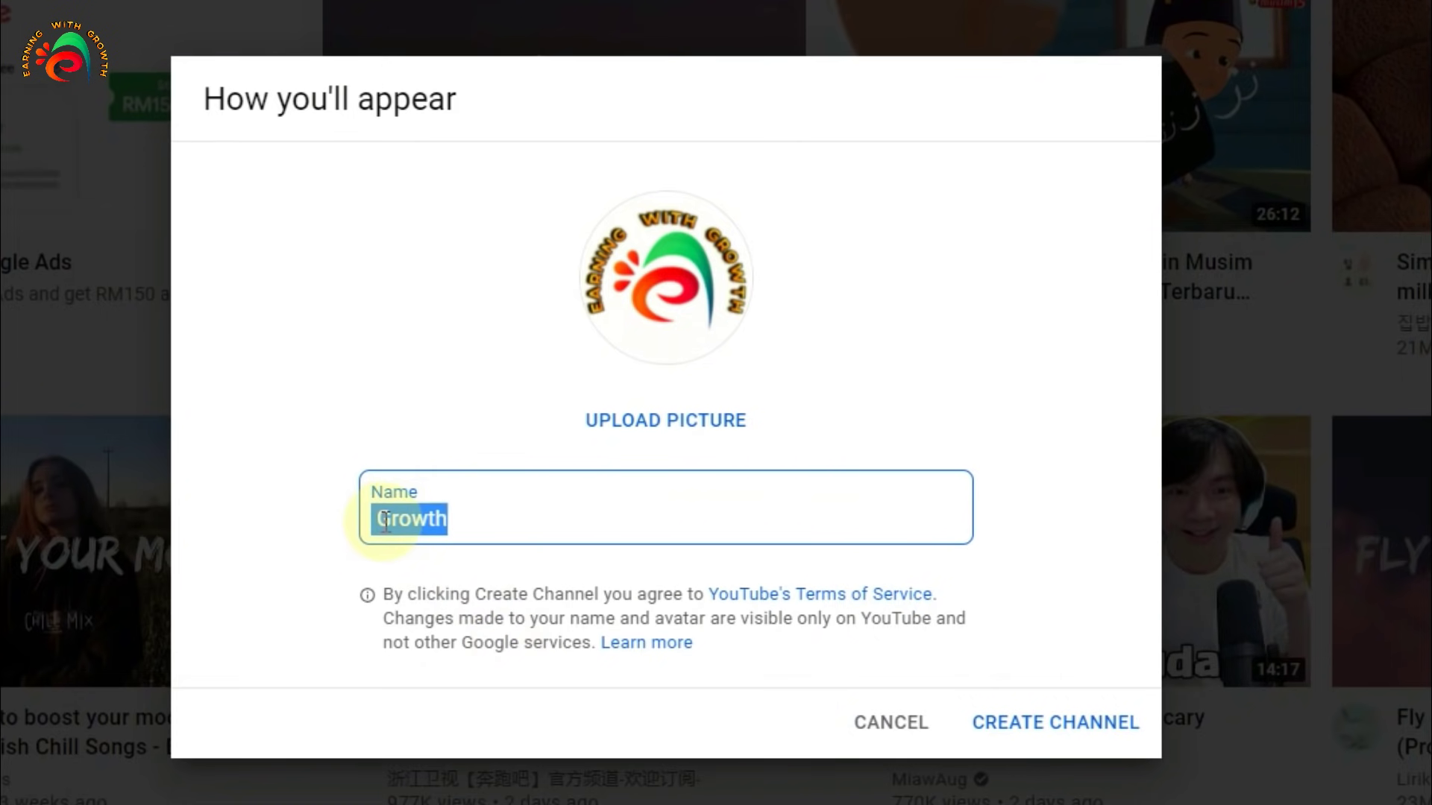
pyautogui.click(526, 524)
pyautogui.press('Home')
pyautogui.write('Earning ')
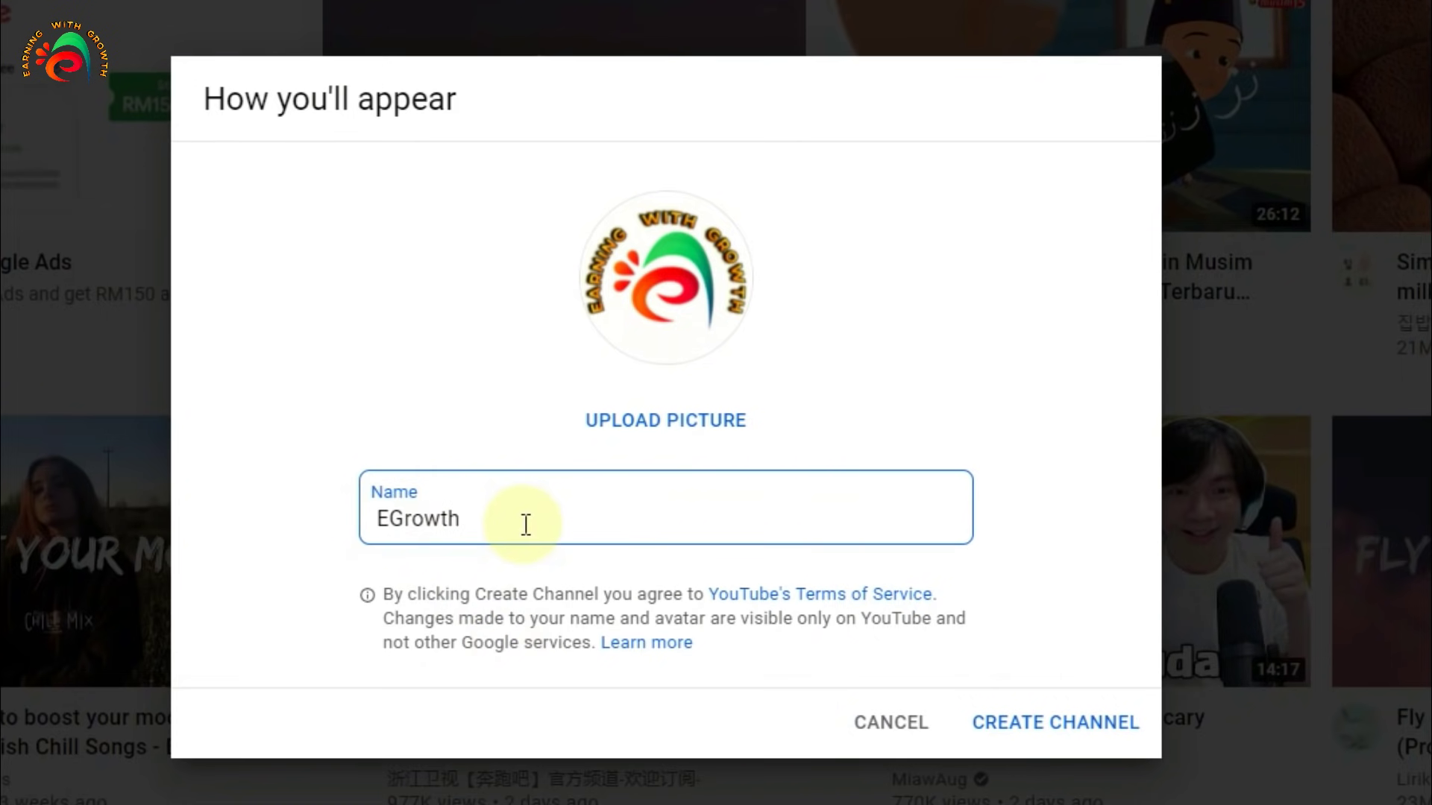
pyautogui.write('and')
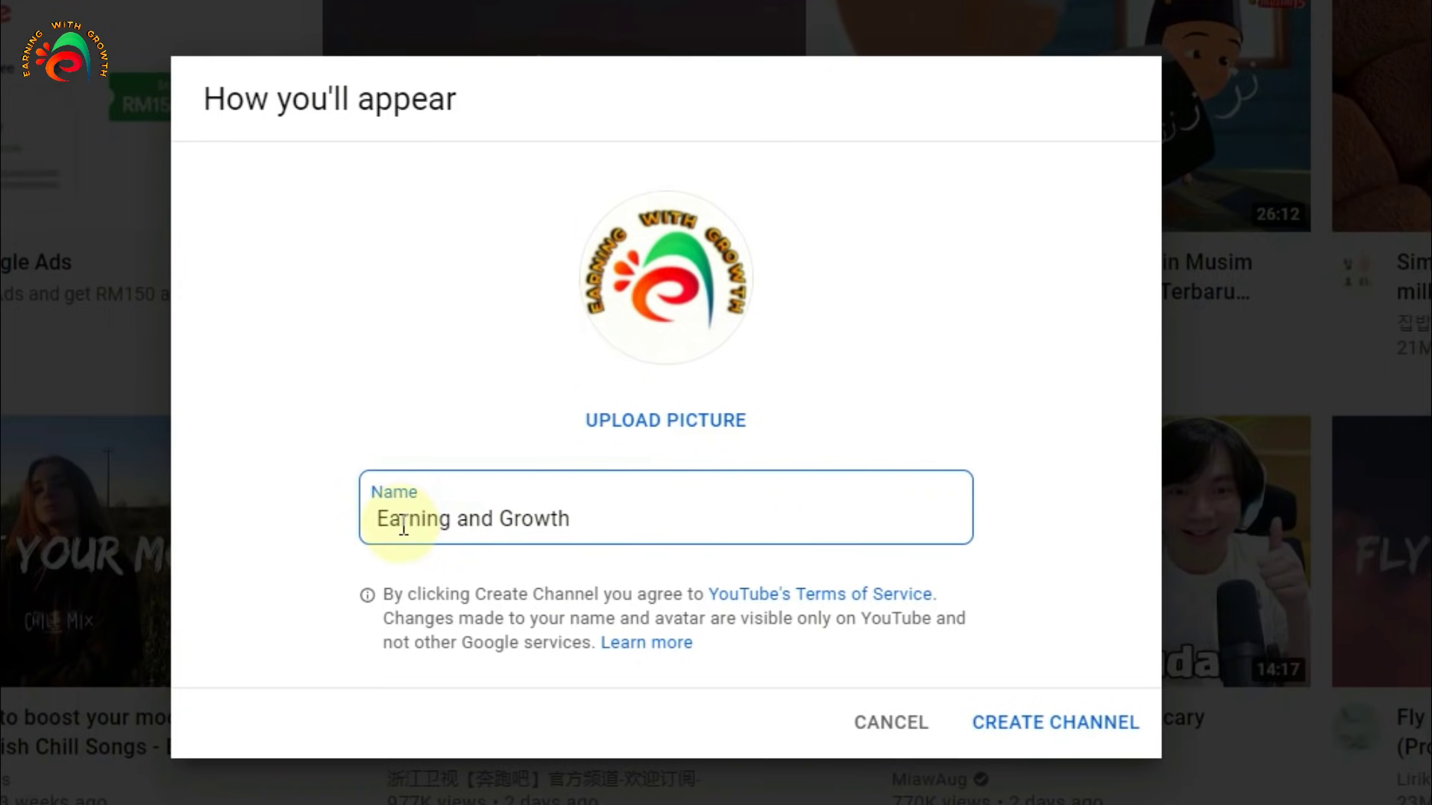
# Create the Earning and Growth channel and go to its customization page
pyautogui.click(1062, 730)
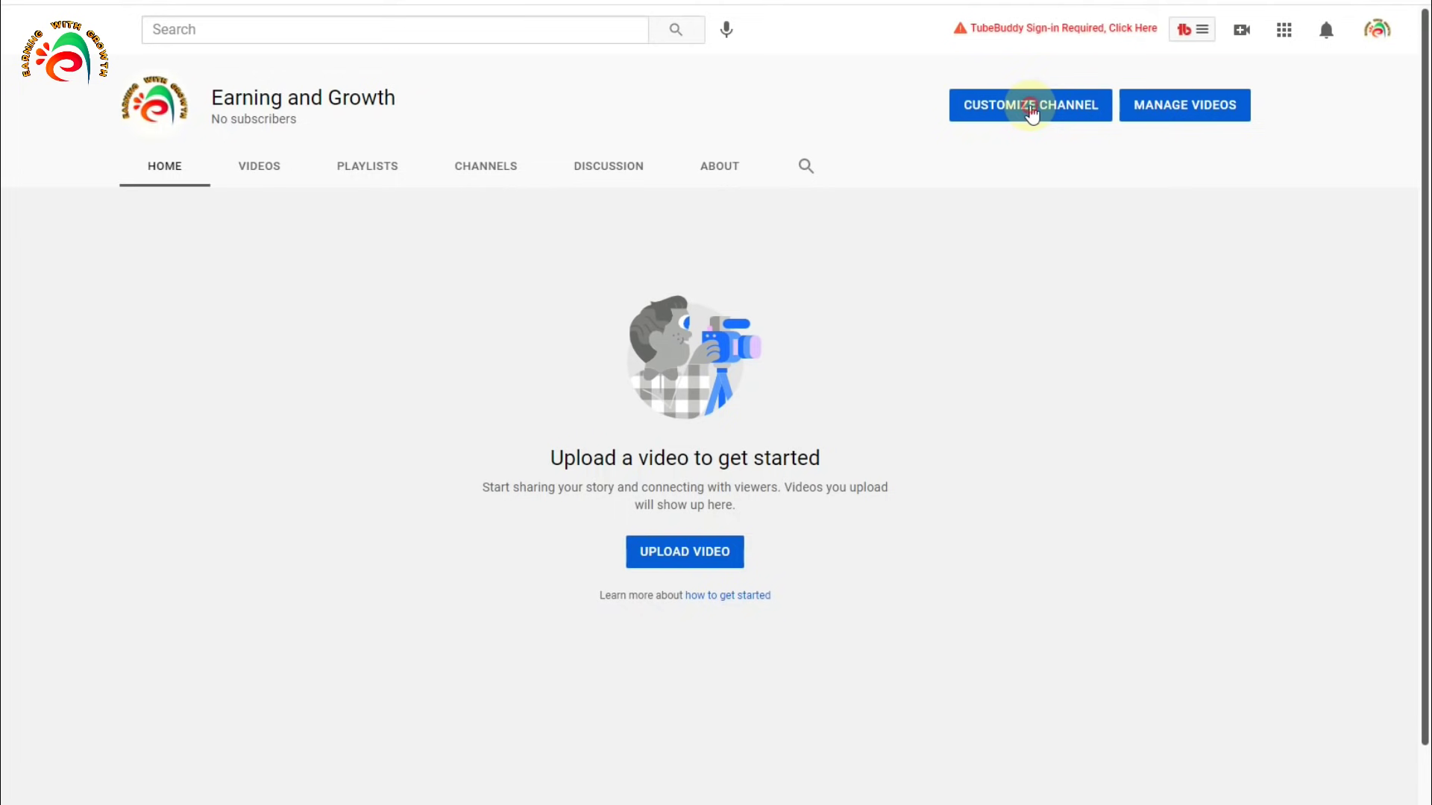
pyautogui.click(1032, 112)
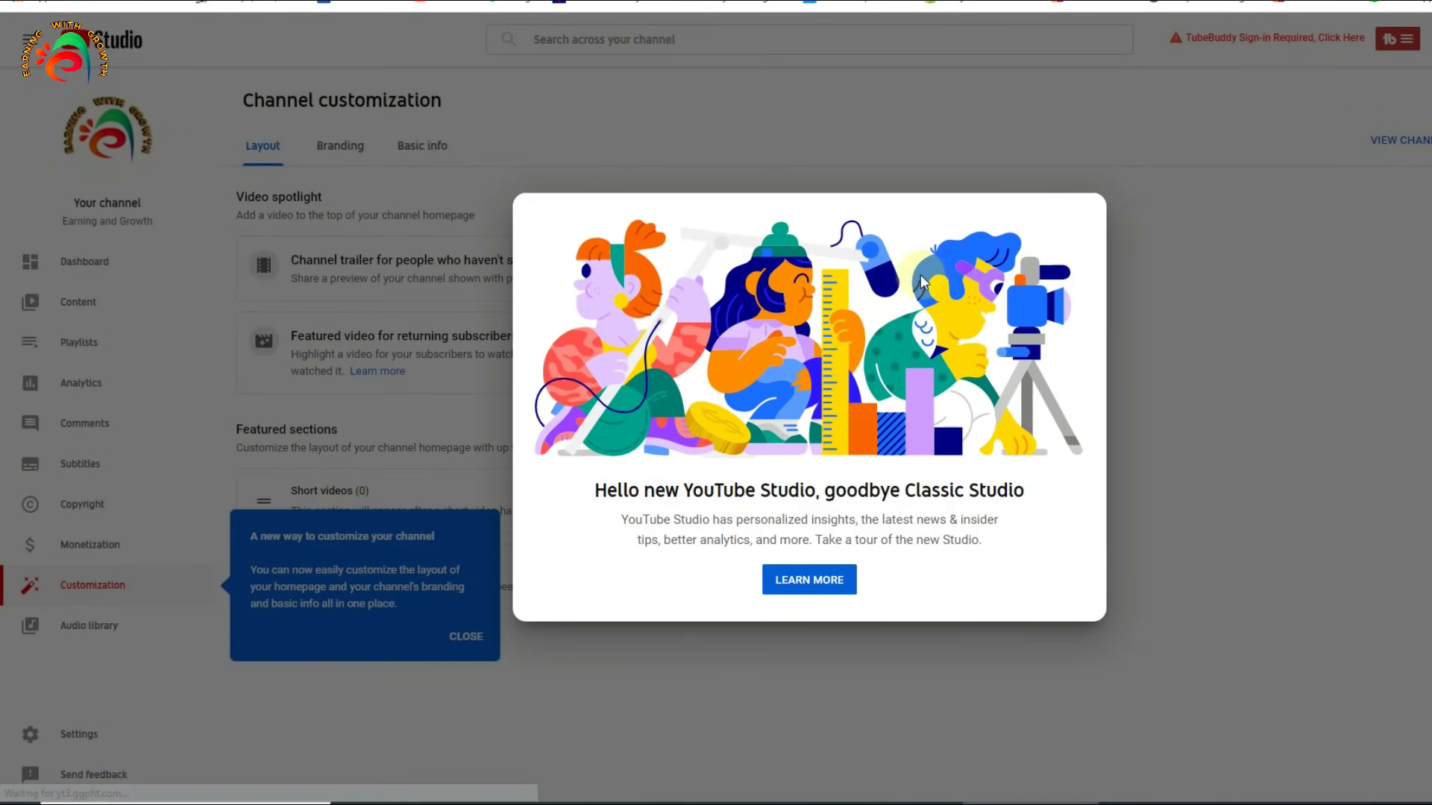
# Dismiss the welcome popup and layout tip, then show the Branding settings
pyautogui.click(463, 641)
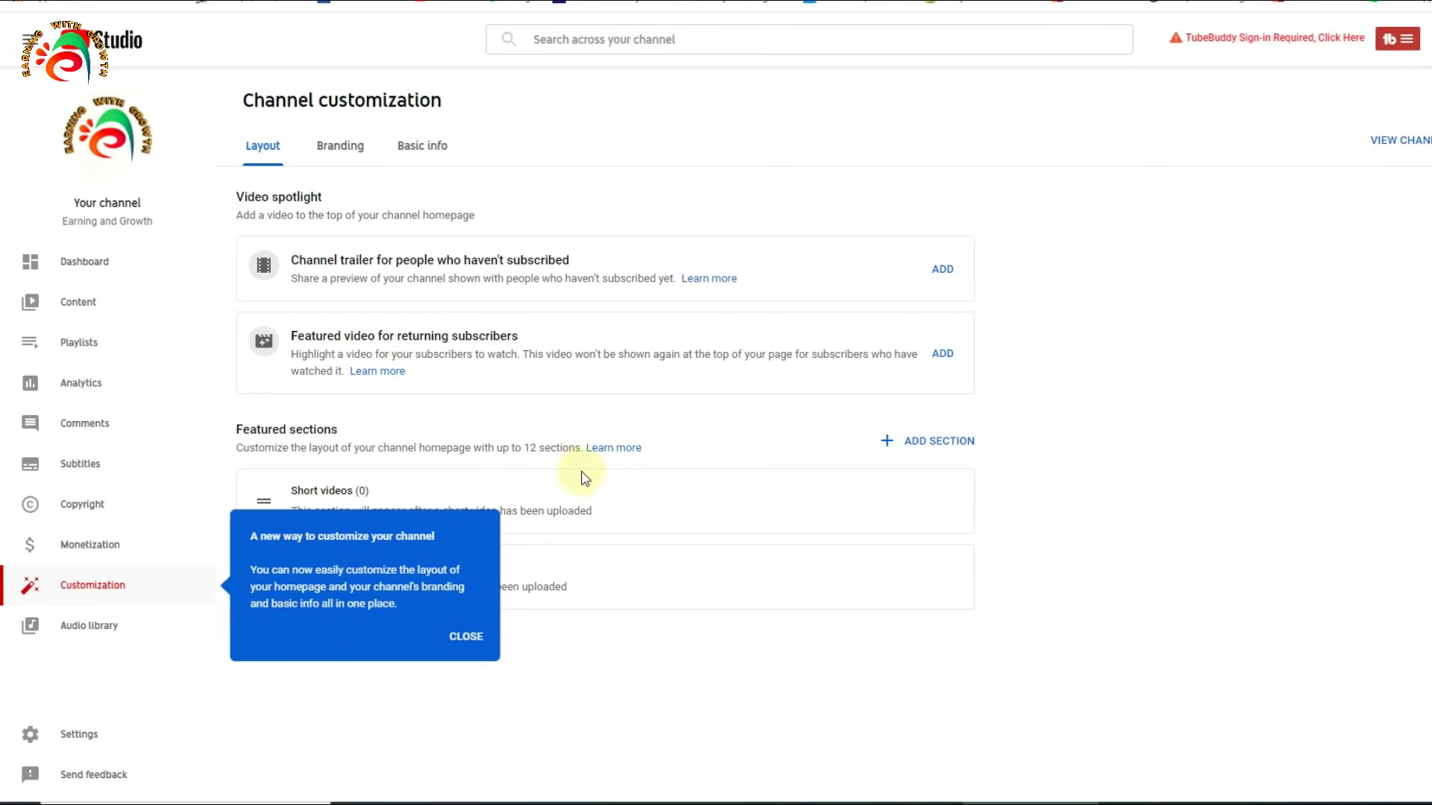
pyautogui.click(462, 638)
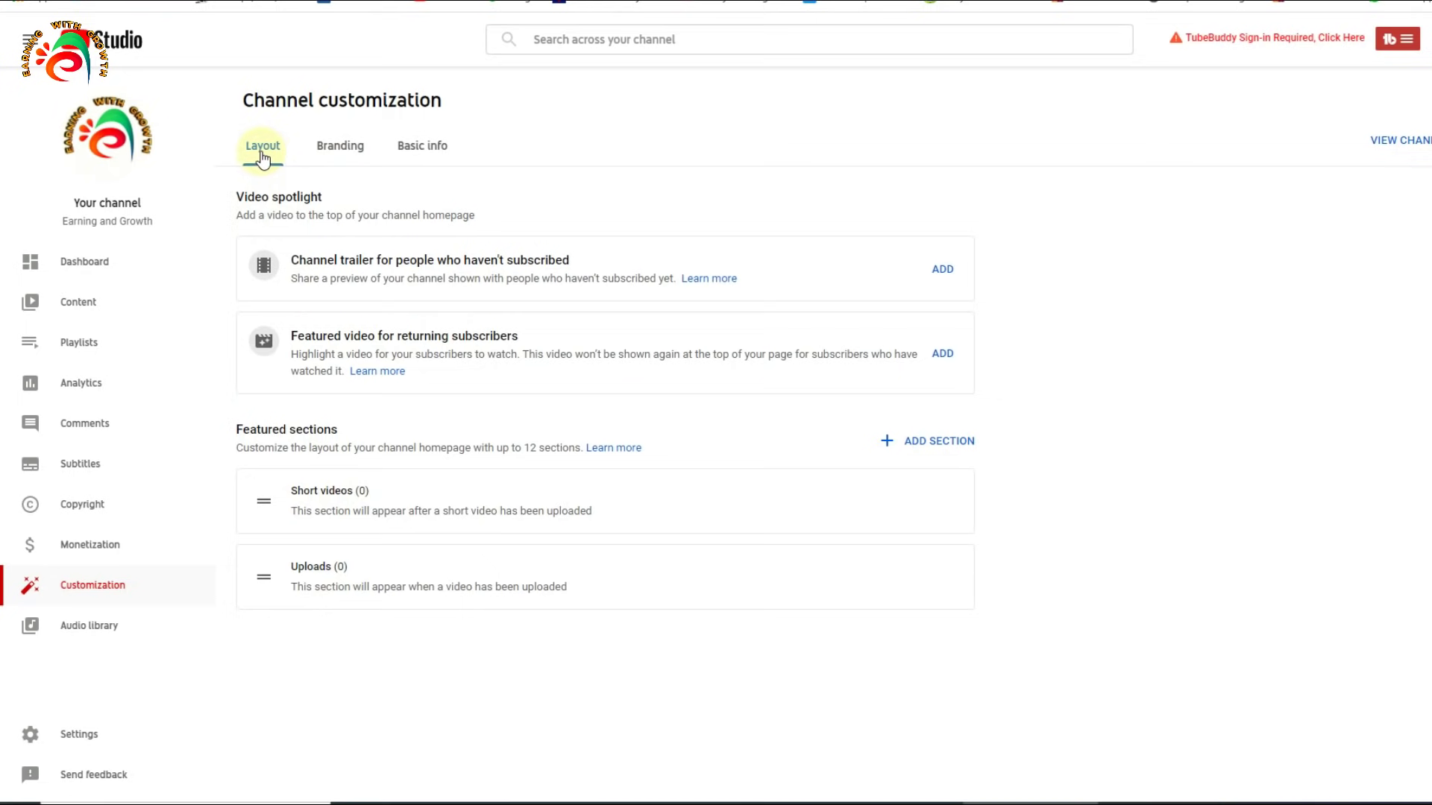
pyautogui.click(345, 150)
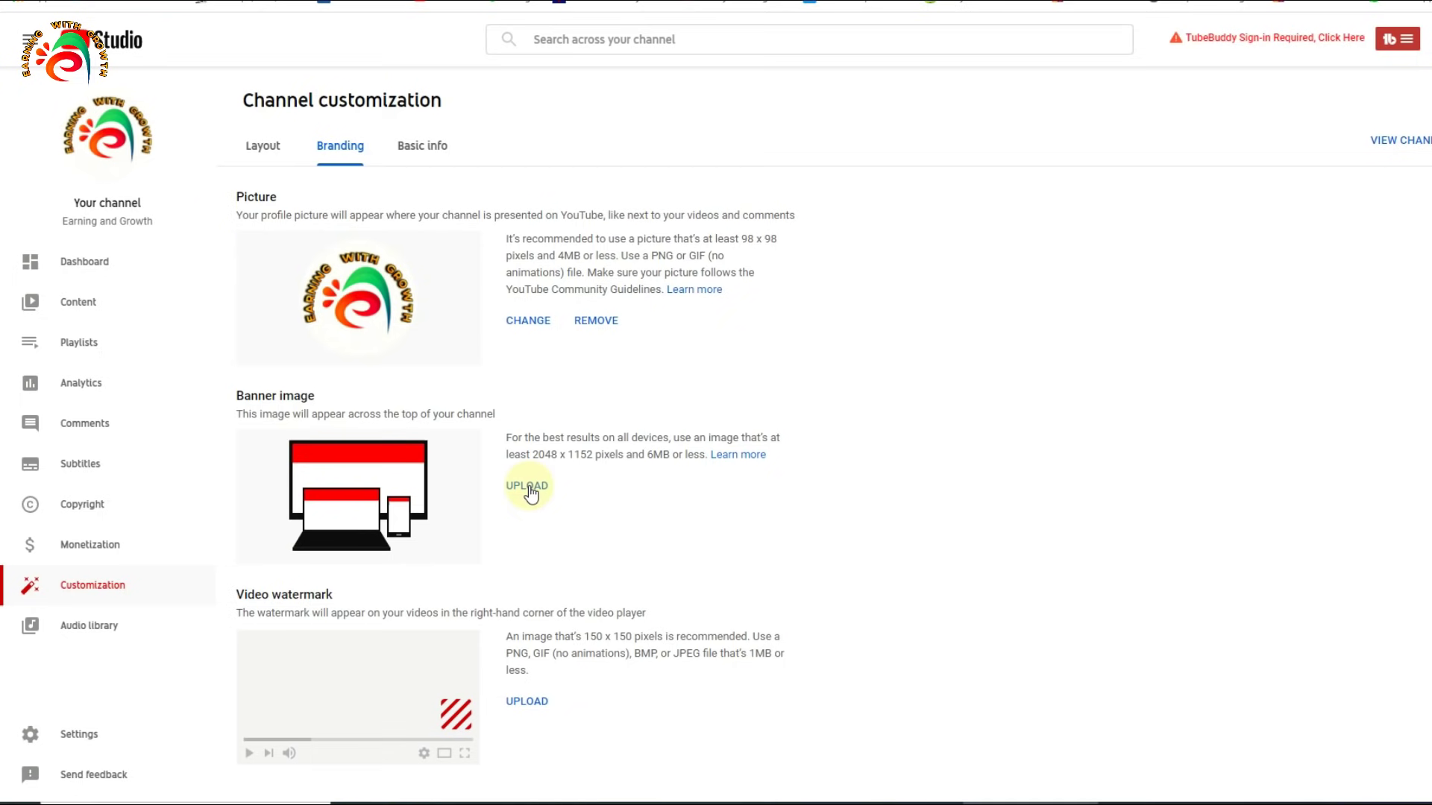
# Upload Untitled (17) as the banner image and apply it with its default crop
pyautogui.click(529, 492)
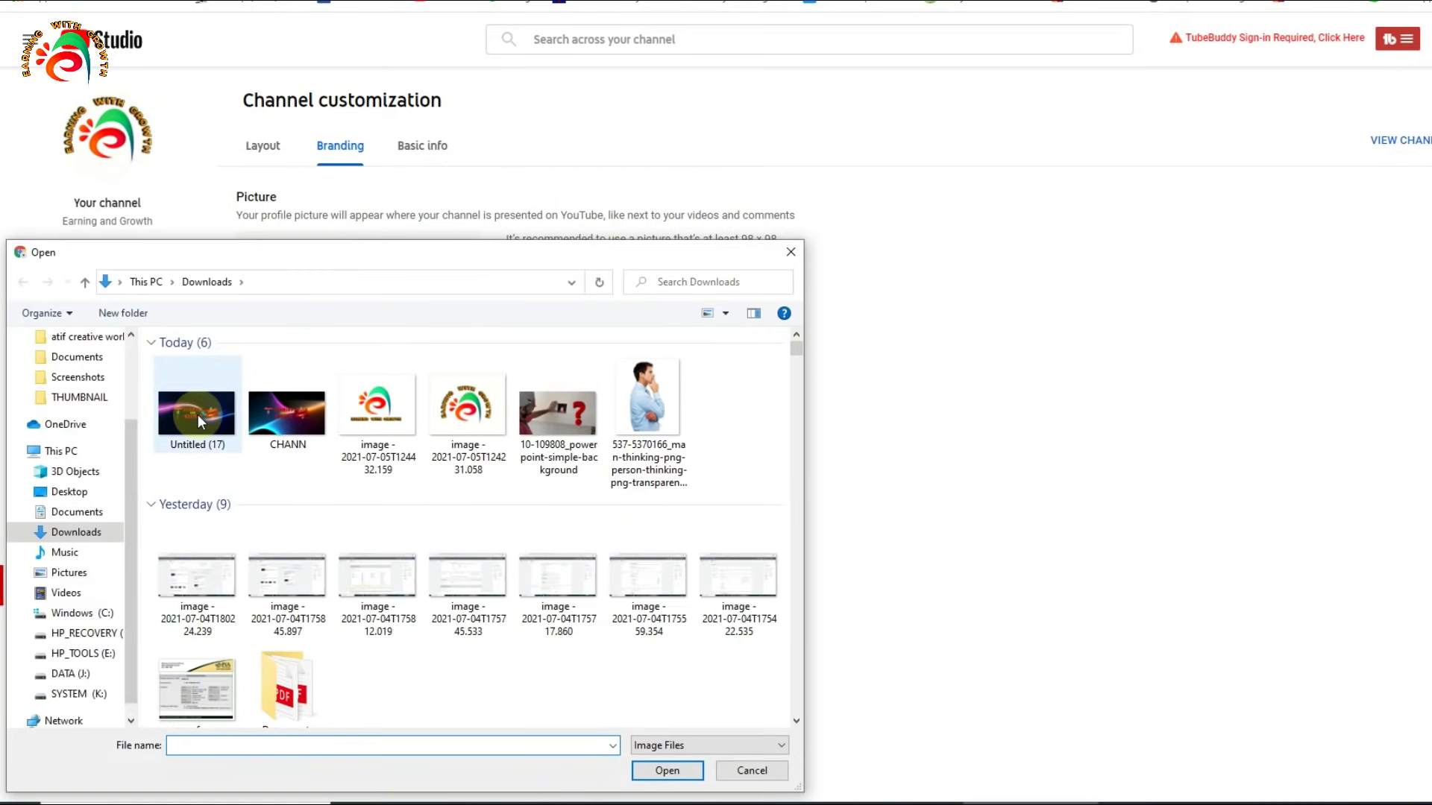
pyautogui.click(199, 415)
pyautogui.click(667, 770)
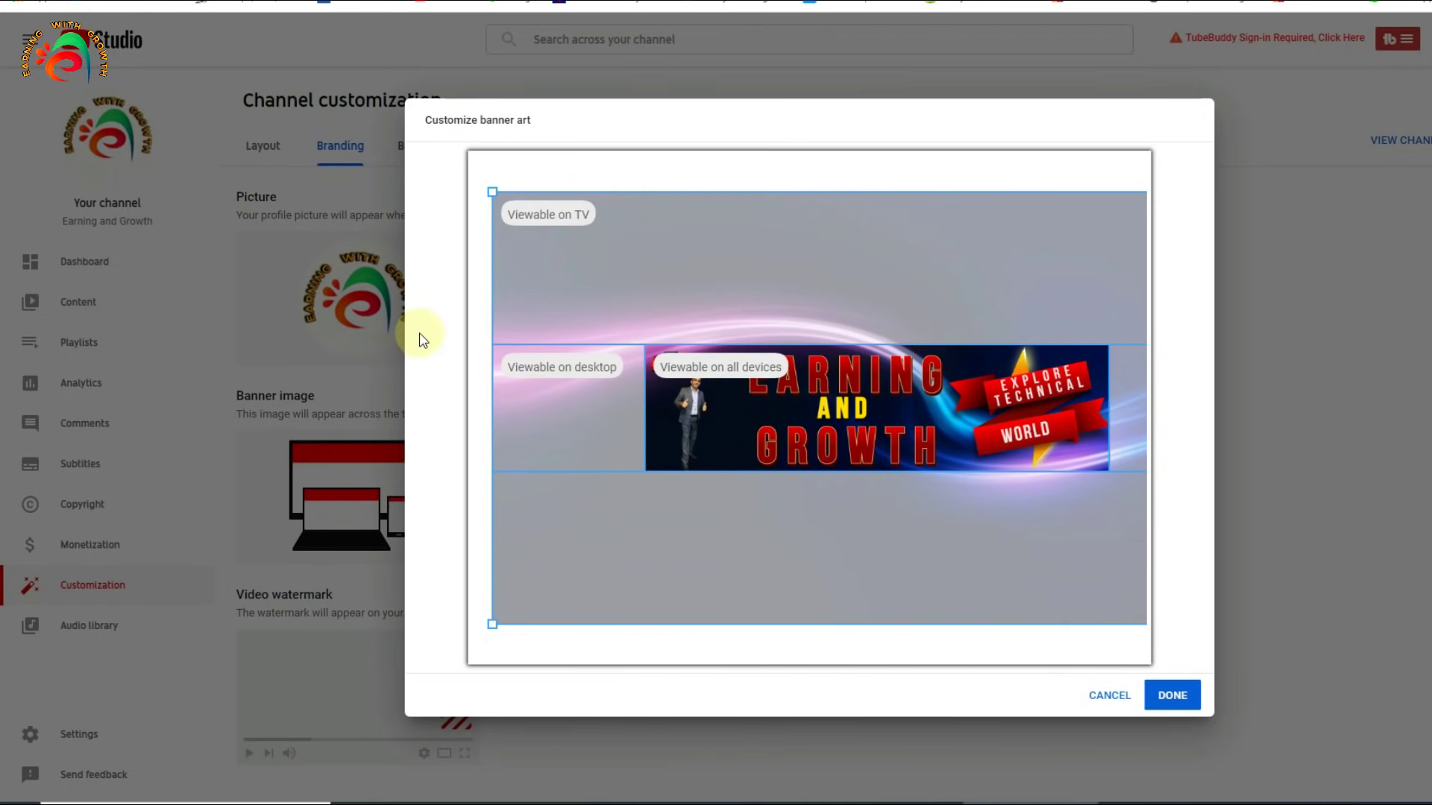
pyautogui.click(1172, 699)
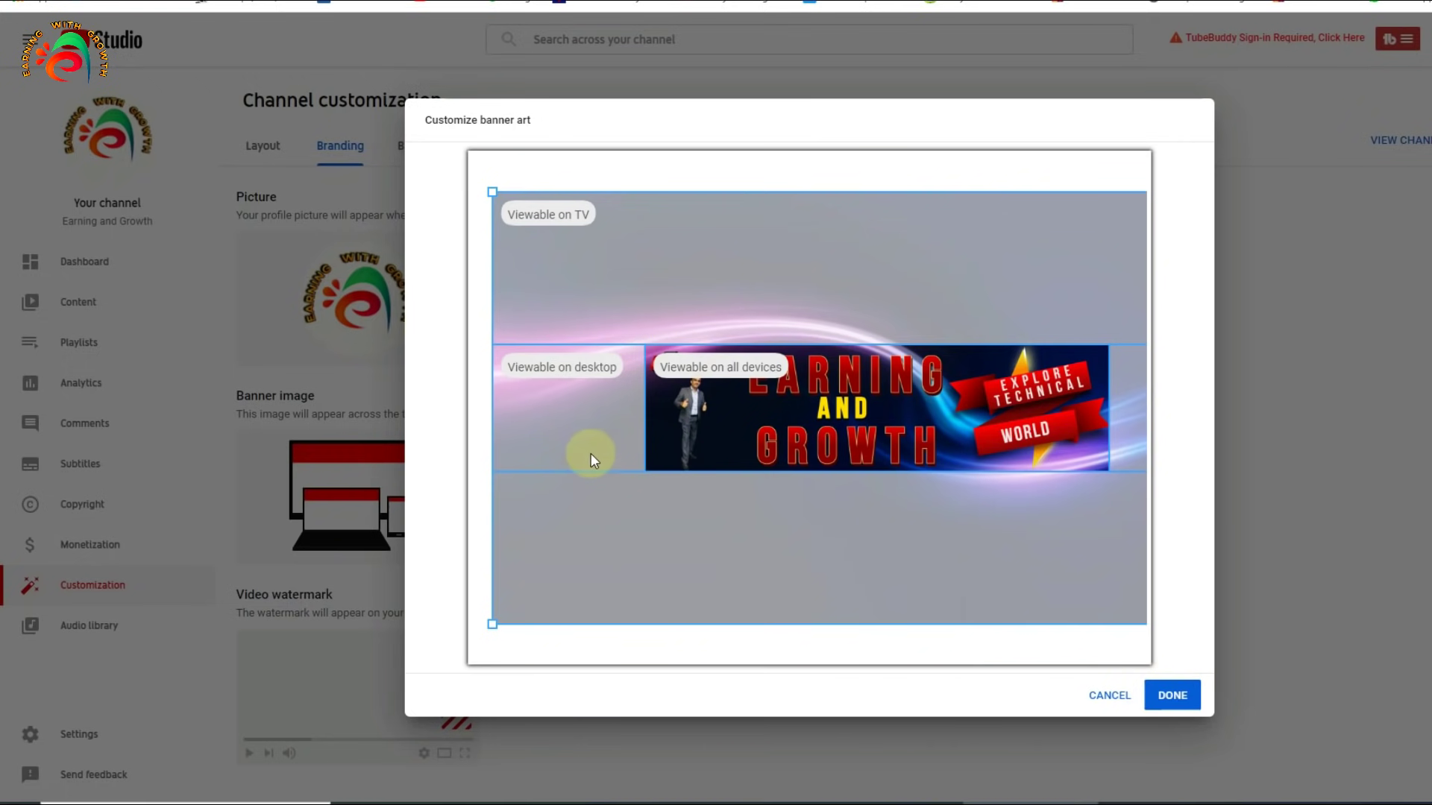
pyautogui.moveTo(502, 355)
pyautogui.click(1170, 697)
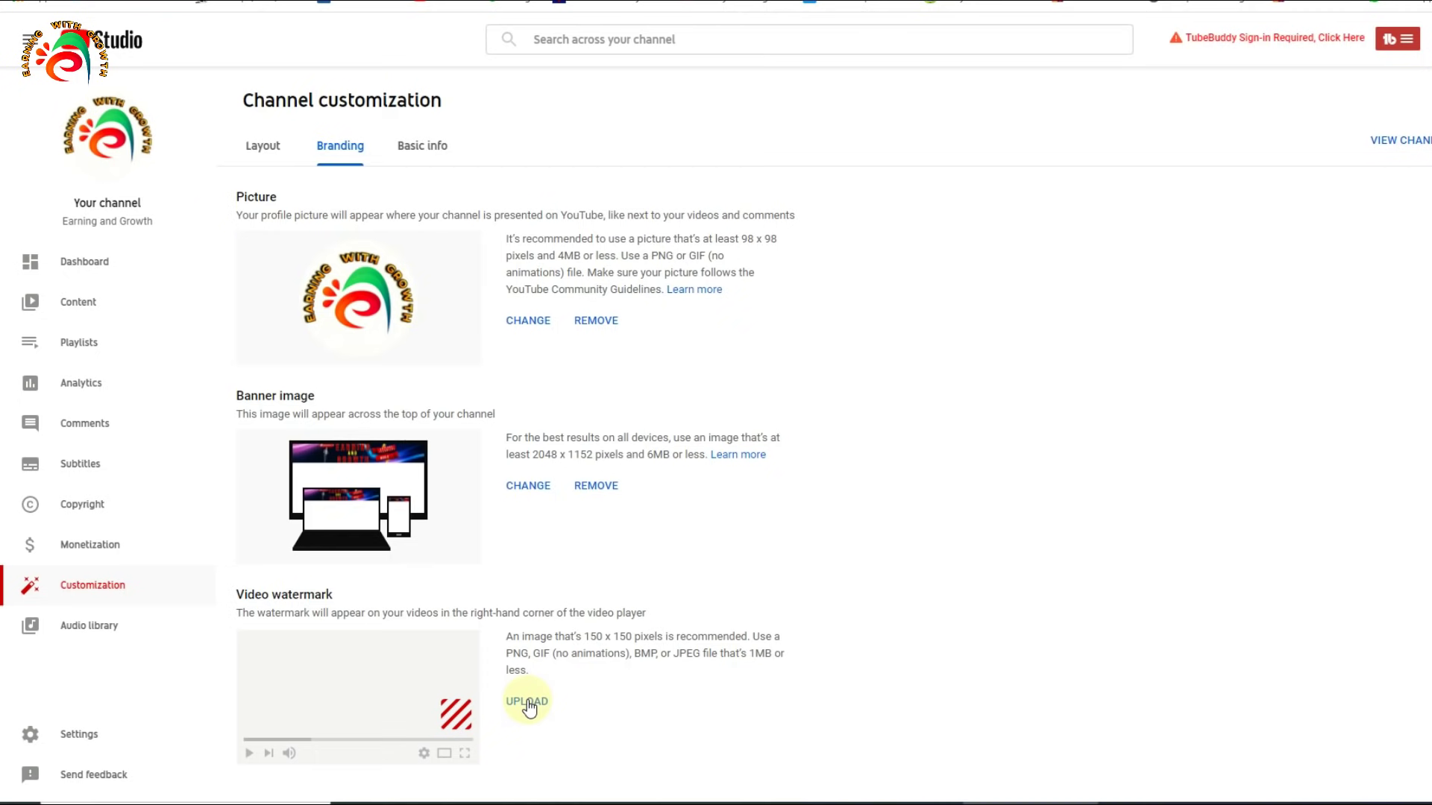
# Set the Earning With Growth logo as the video watermark, cropped to a square around the logo
pyautogui.click(526, 704)
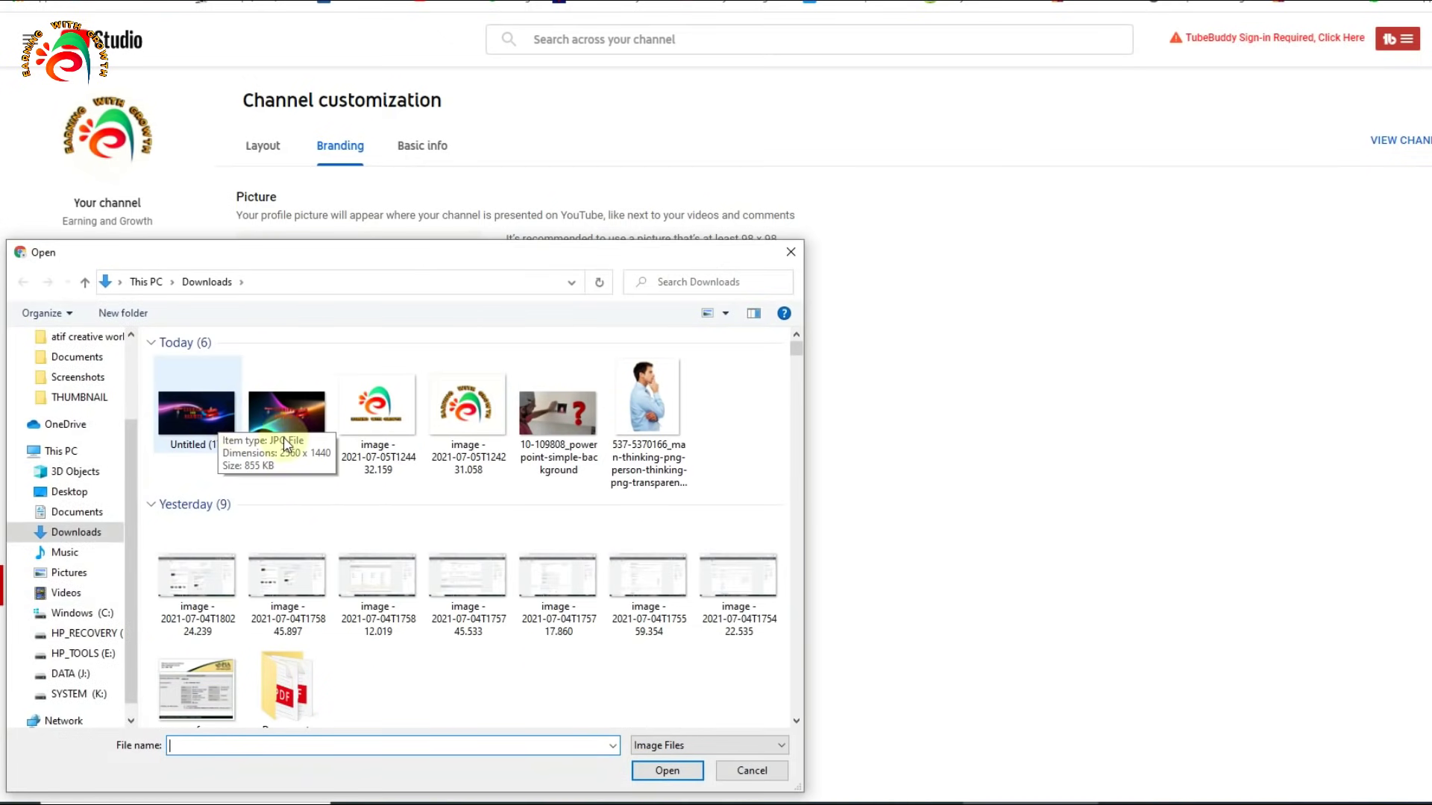
pyautogui.click(377, 406)
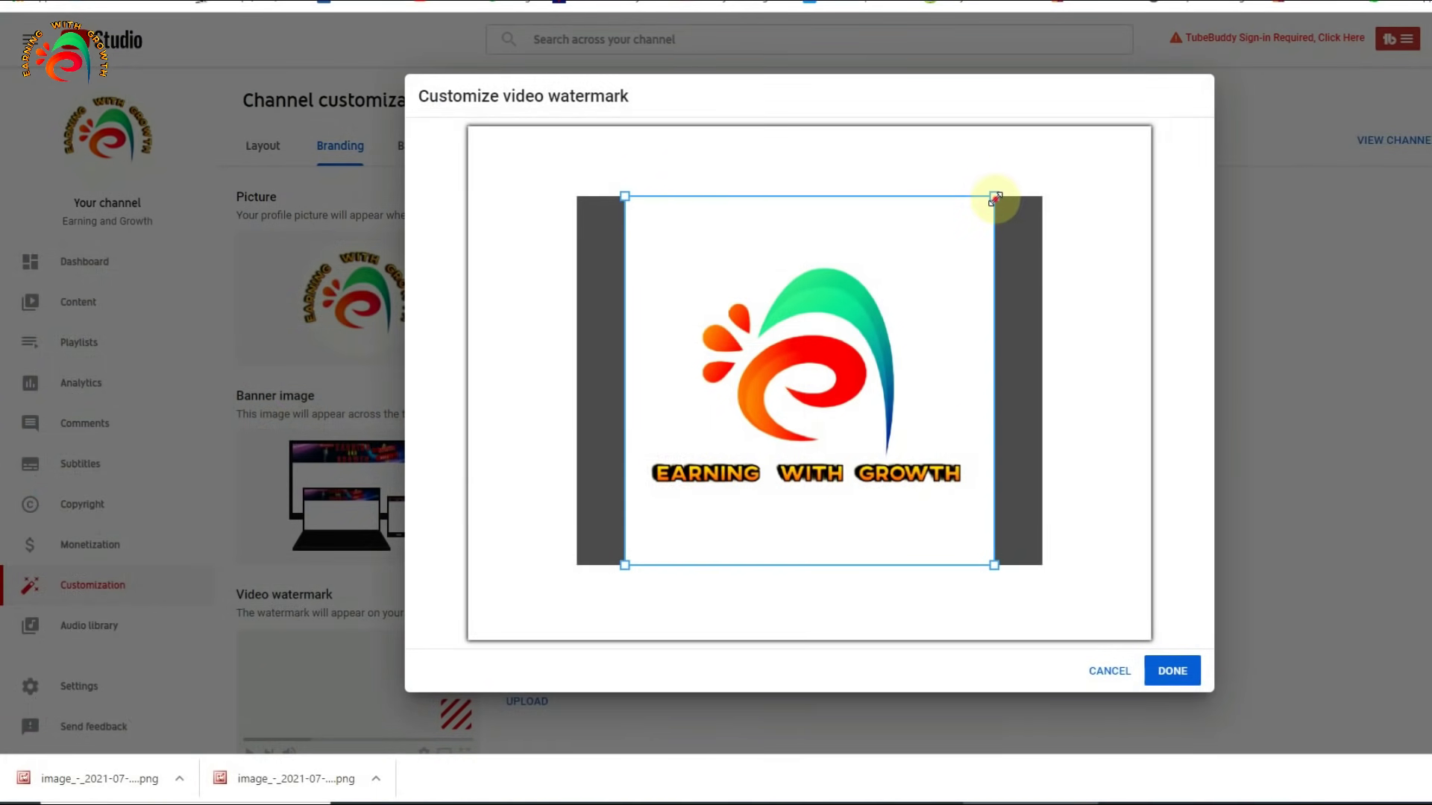
pyautogui.moveTo(994, 196); pyautogui.dragTo(959, 266)
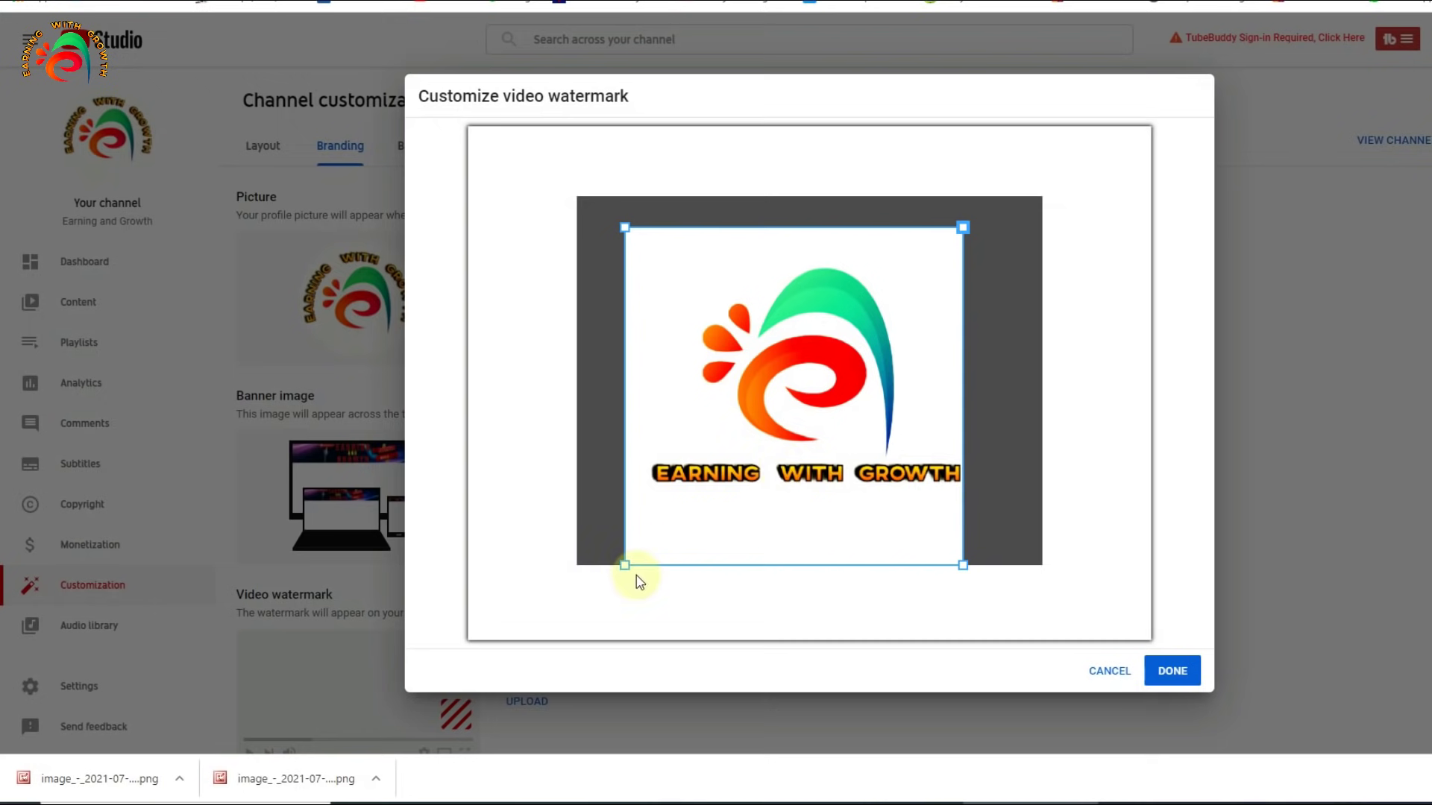
pyautogui.moveTo(639, 579); pyautogui.dragTo(648, 545)
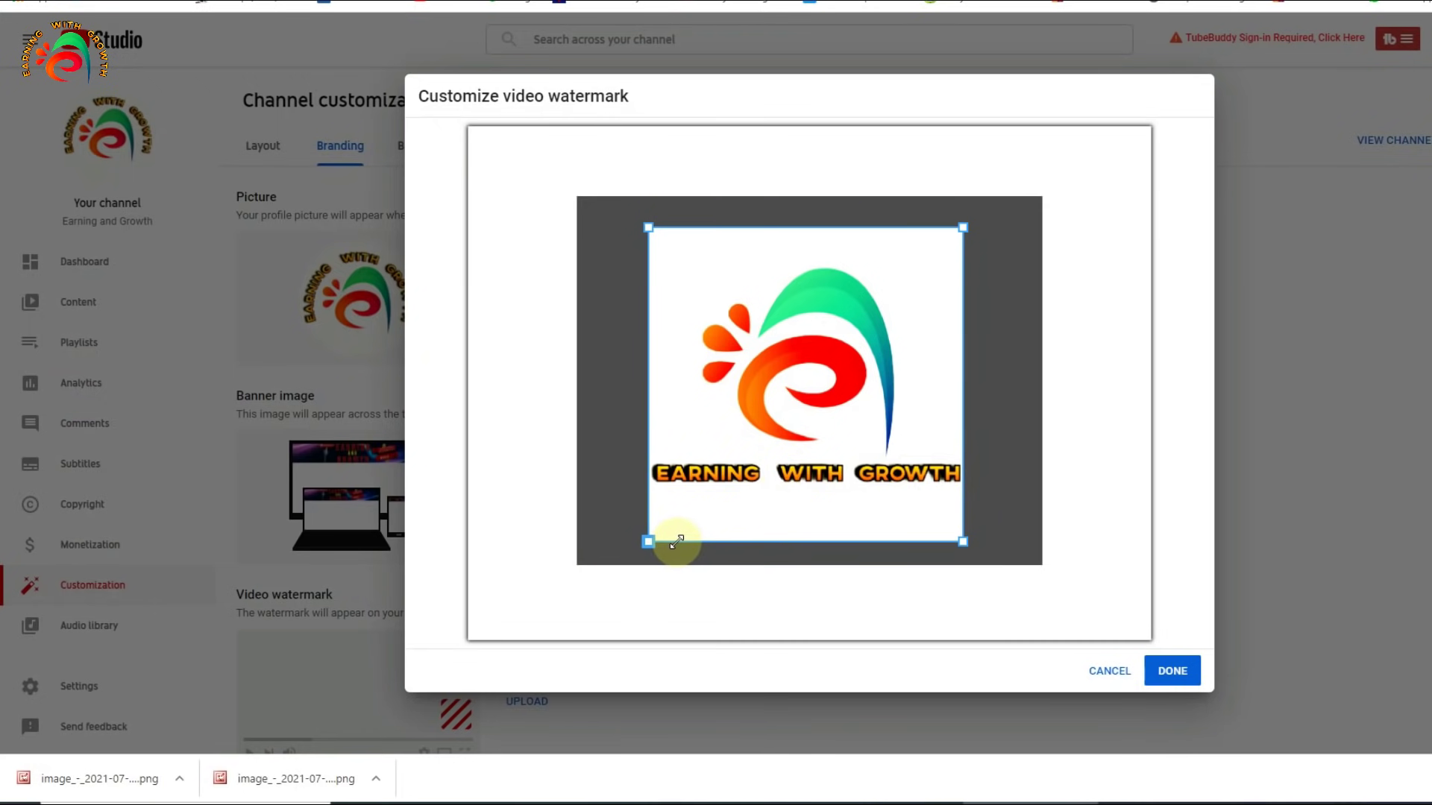
pyautogui.moveTo(967, 545); pyautogui.dragTo(970, 548)
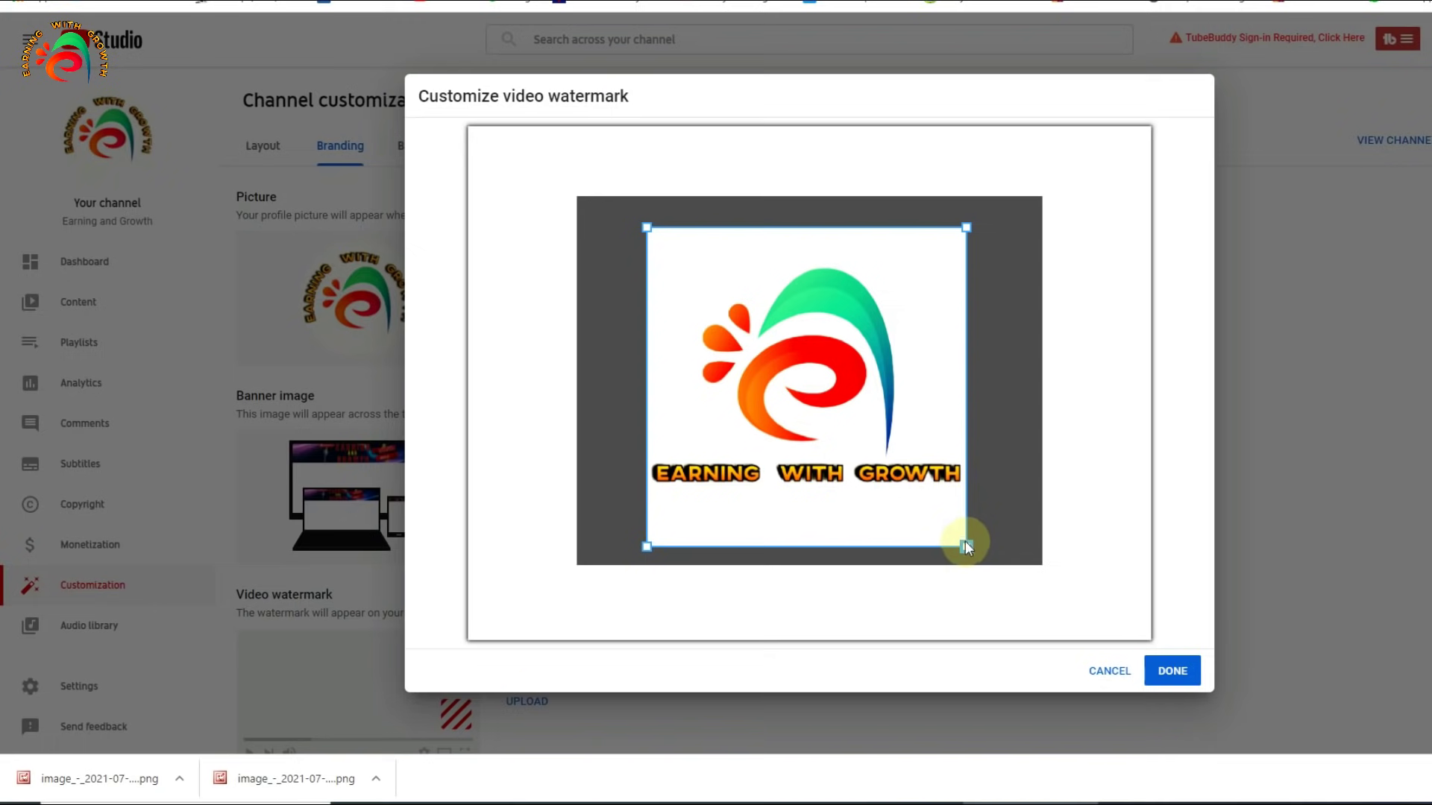
pyautogui.click(1168, 680)
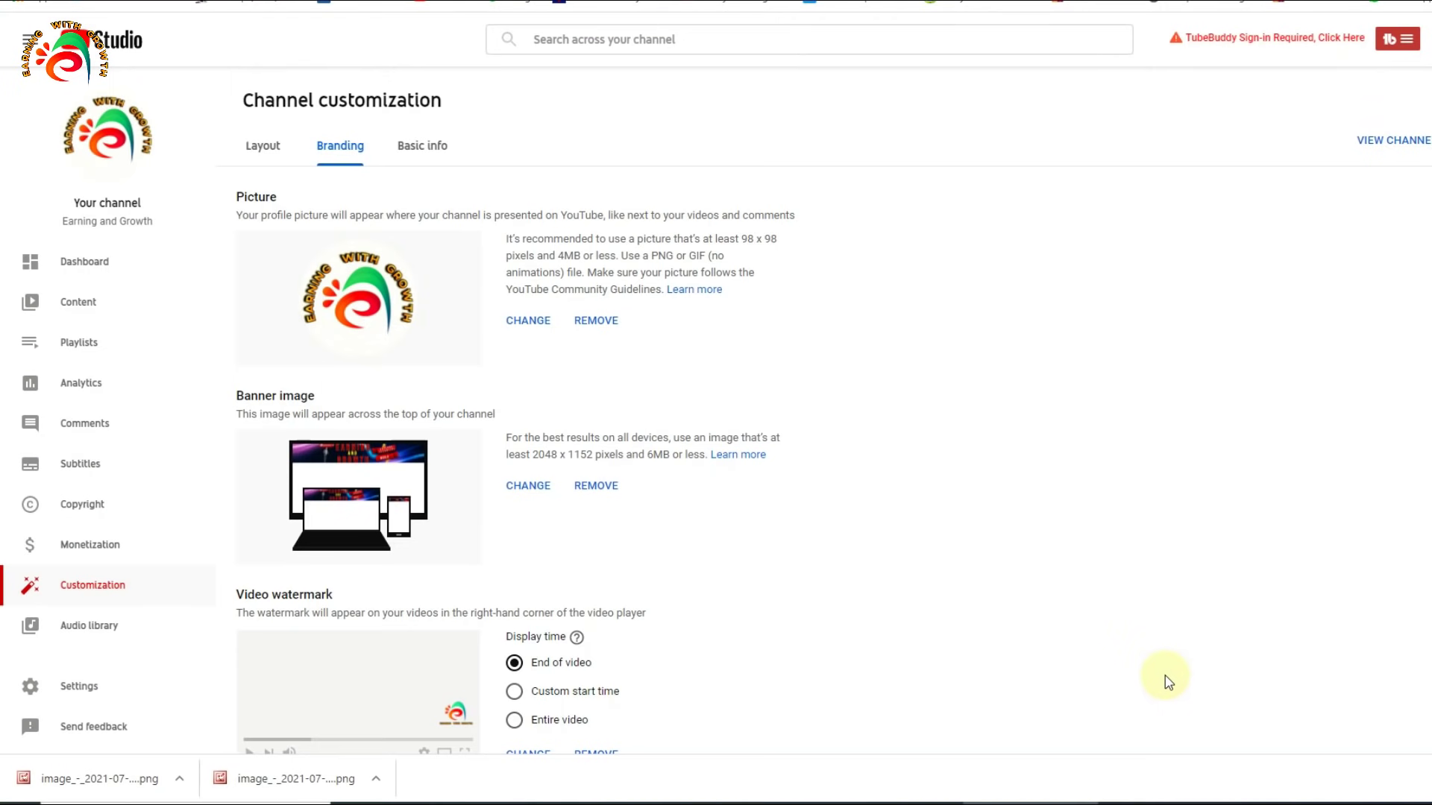
pyautogui.scroll(-1, 699, 657)
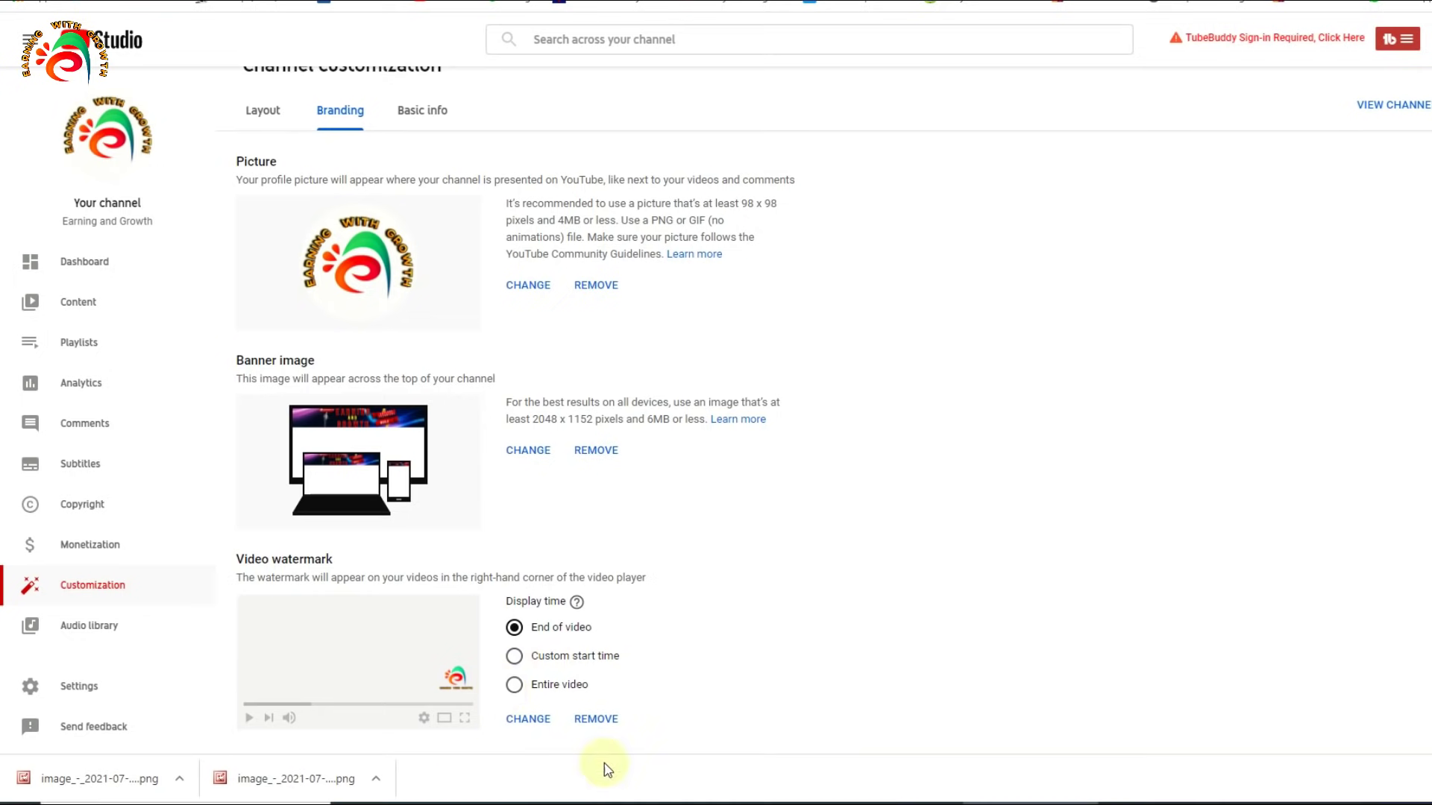
pyautogui.scroll(1, 629, 611)
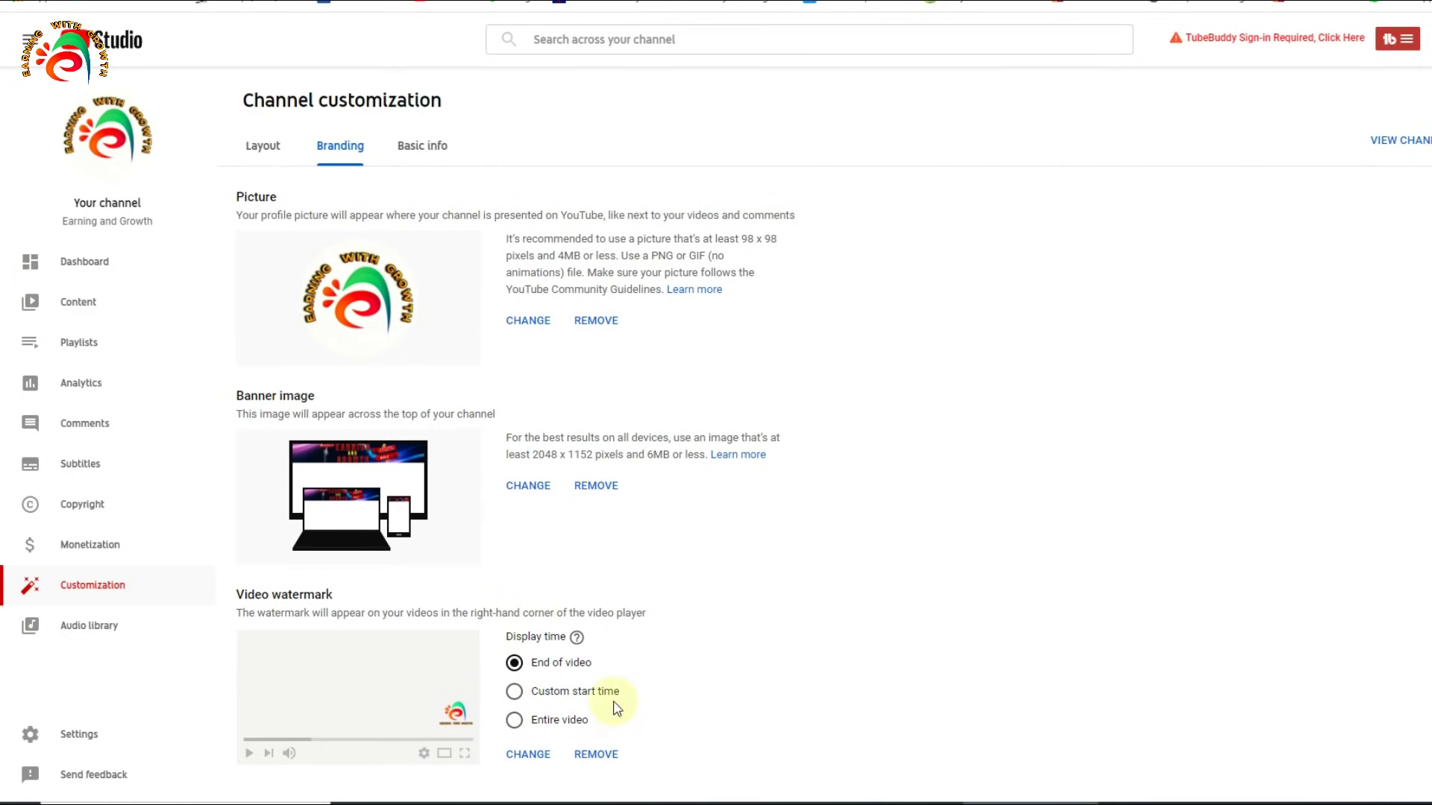
# Show the watermark for the entire video and publish the branding changes
pyautogui.click(515, 720)
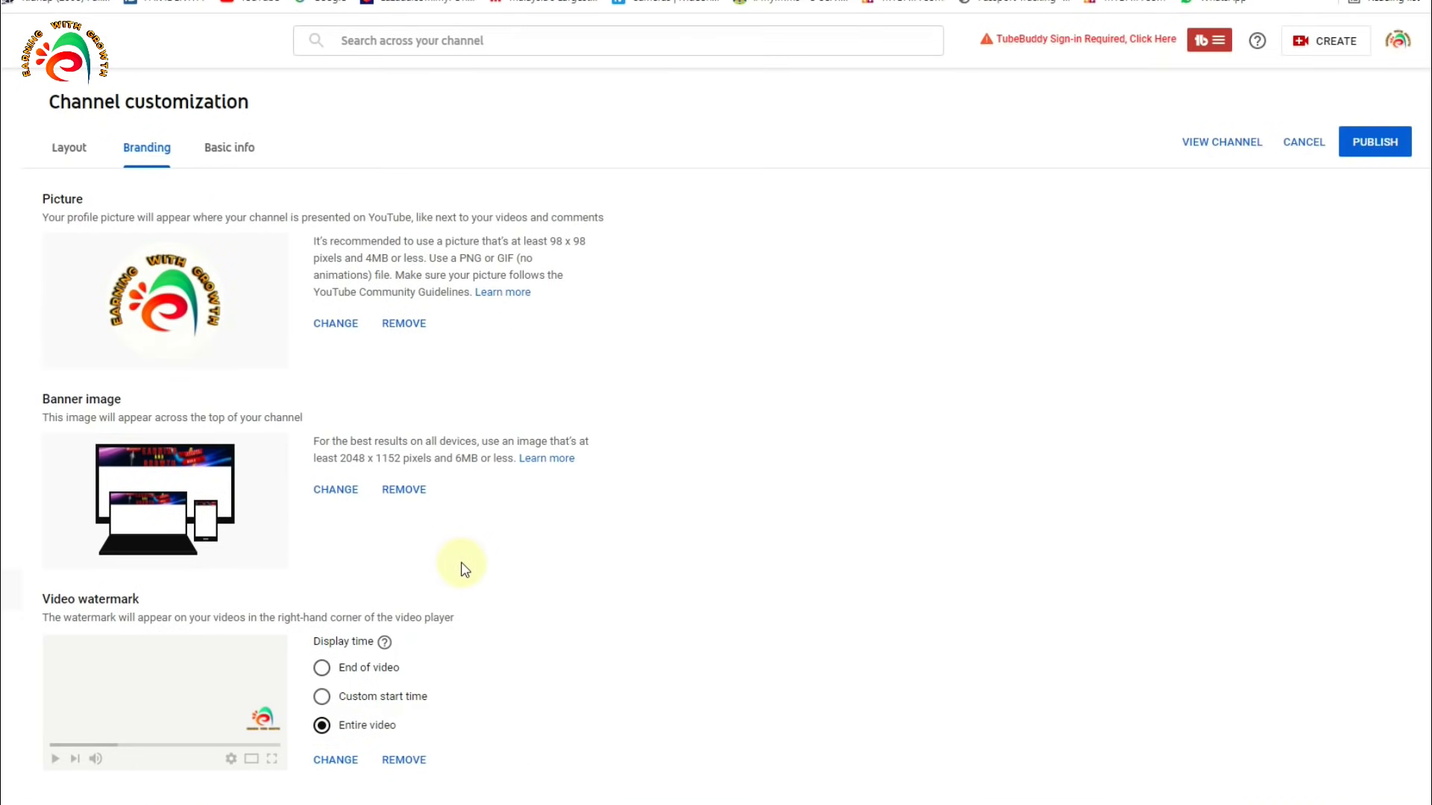
pyautogui.click(1371, 149)
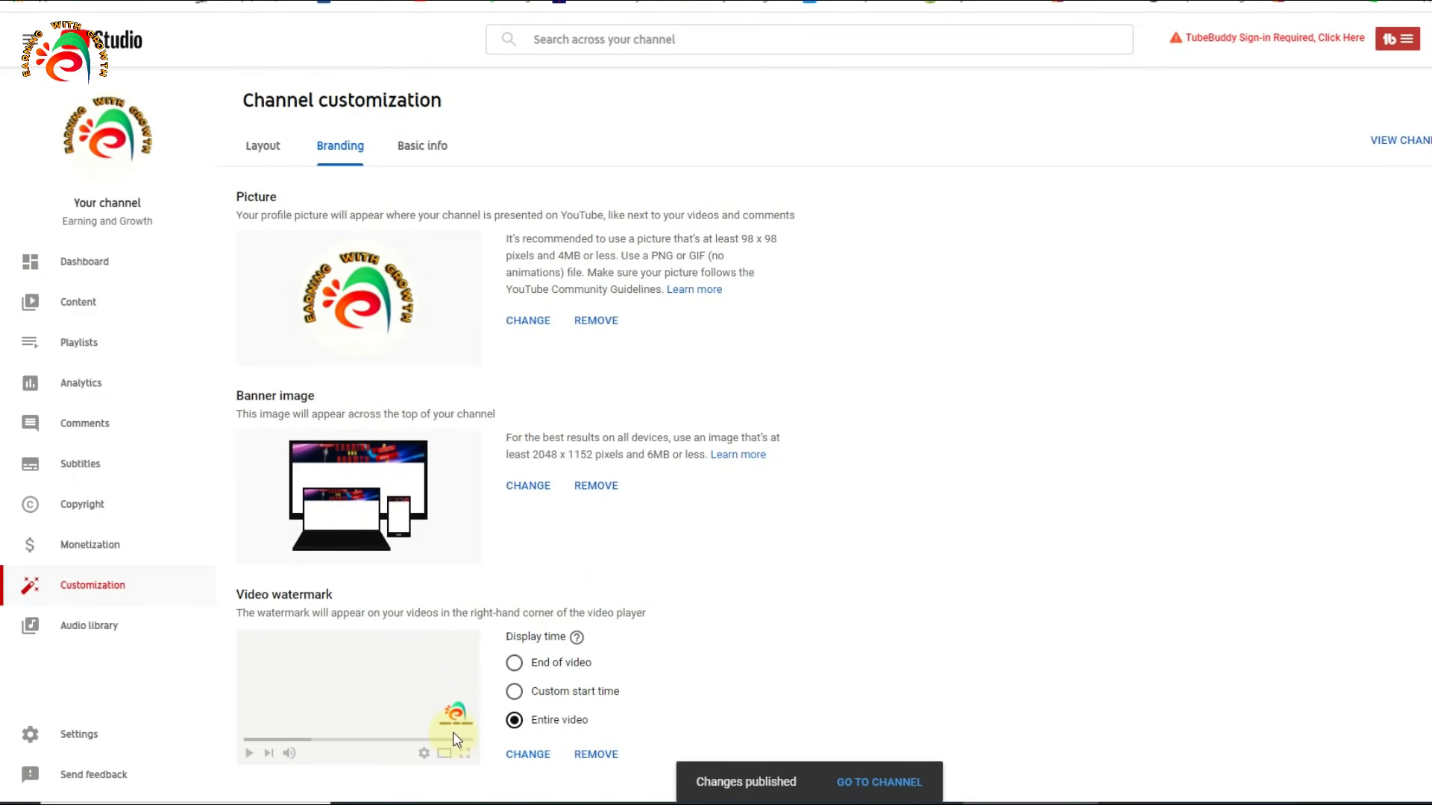
pyautogui.click(416, 151)
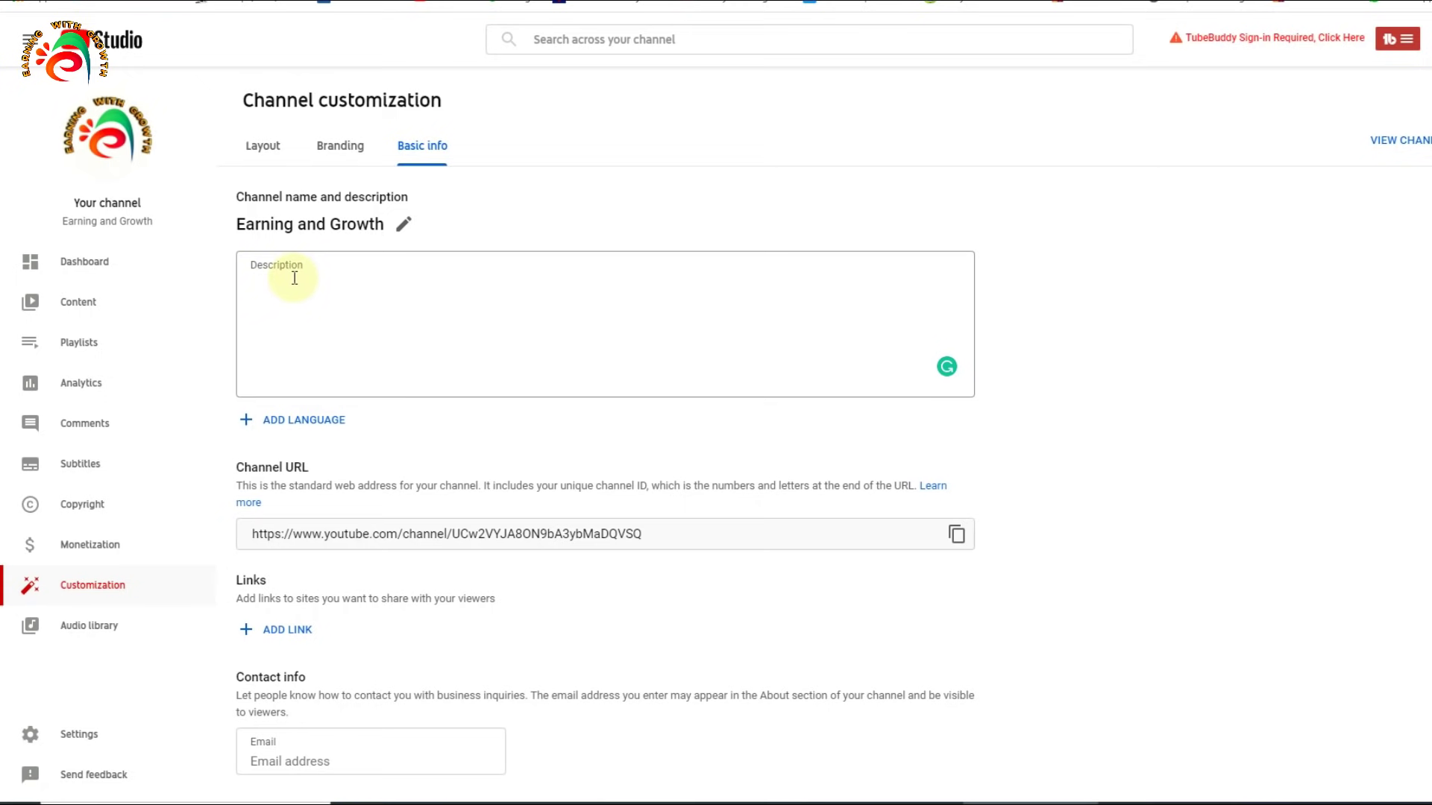
# Copy the channel description paragraph from the Word document for the Description box
pyautogui.hotkey('alt', 'Tab')
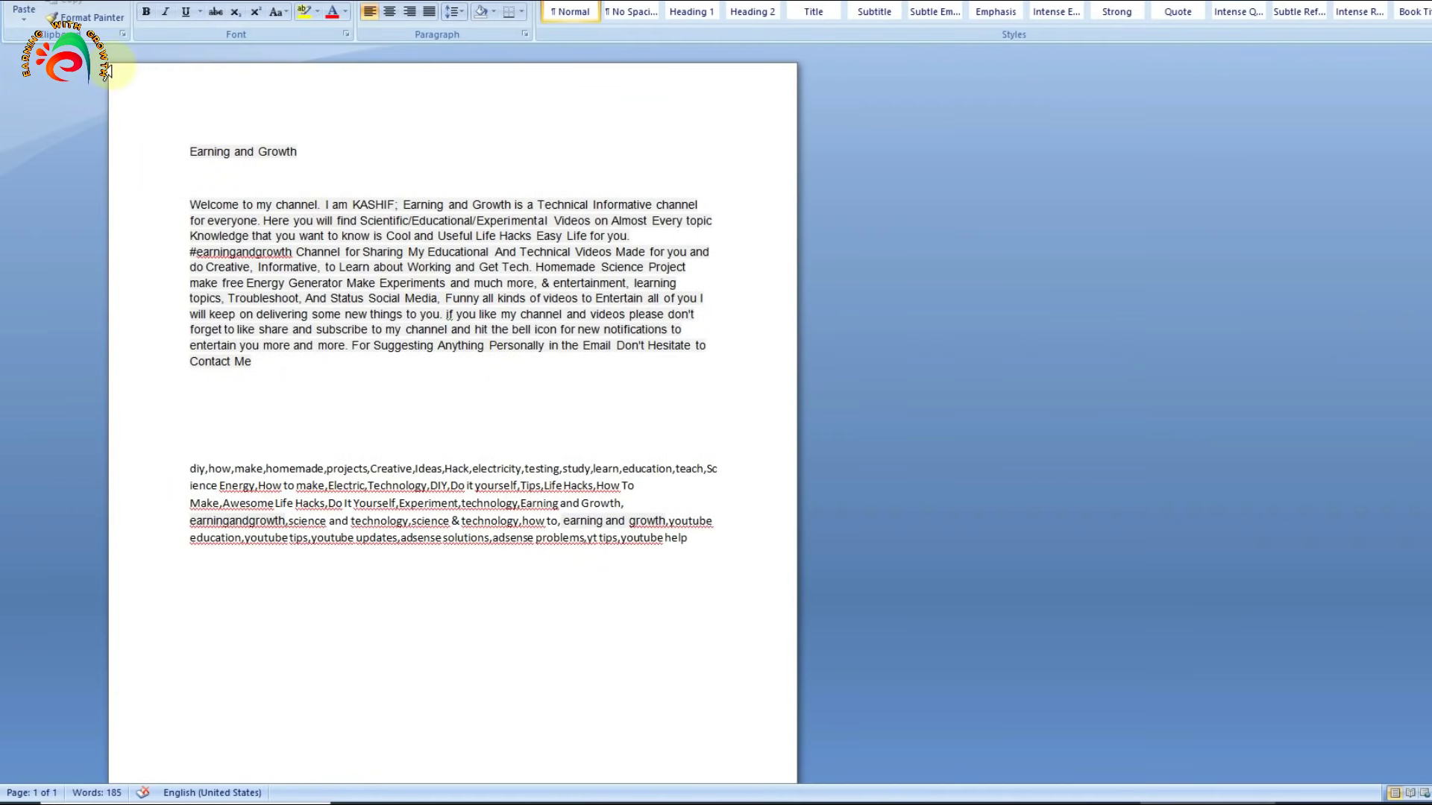
pyautogui.moveTo(190, 204); pyautogui.dragTo(678, 383)
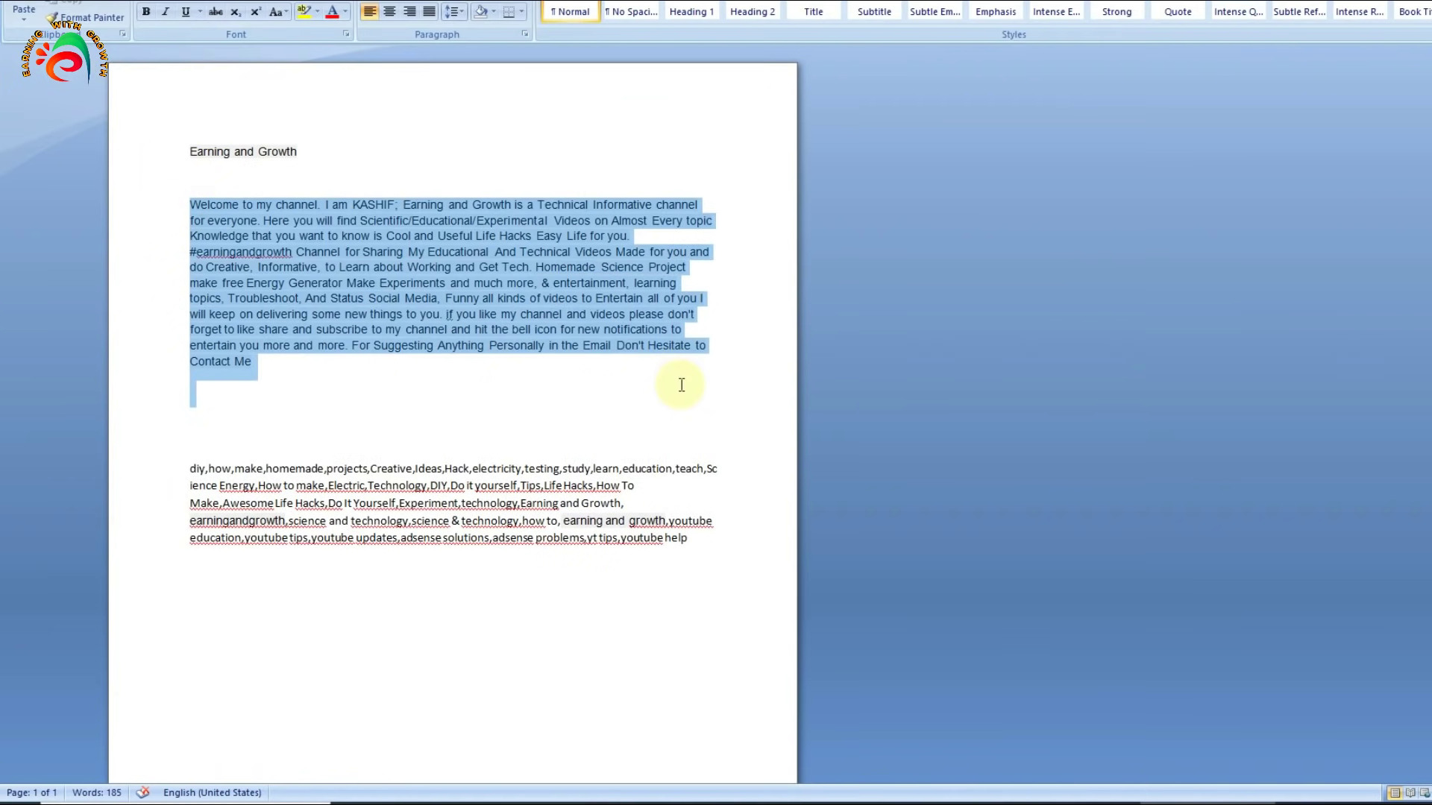
pyautogui.rightClick(428, 282)
pyautogui.click(473, 305)
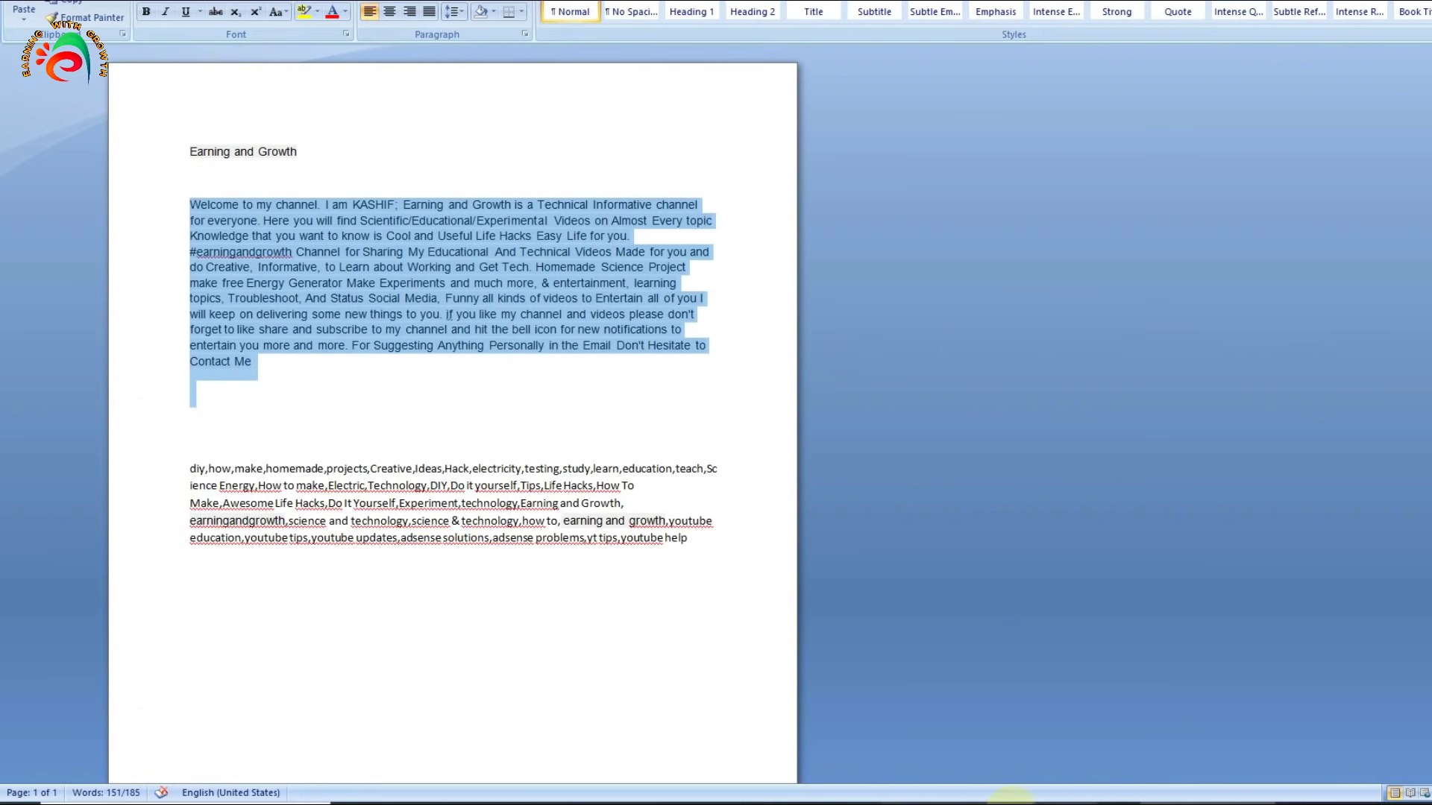
pyautogui.hotkey('alt', 'Tab')
pyautogui.rightClick(320, 287)
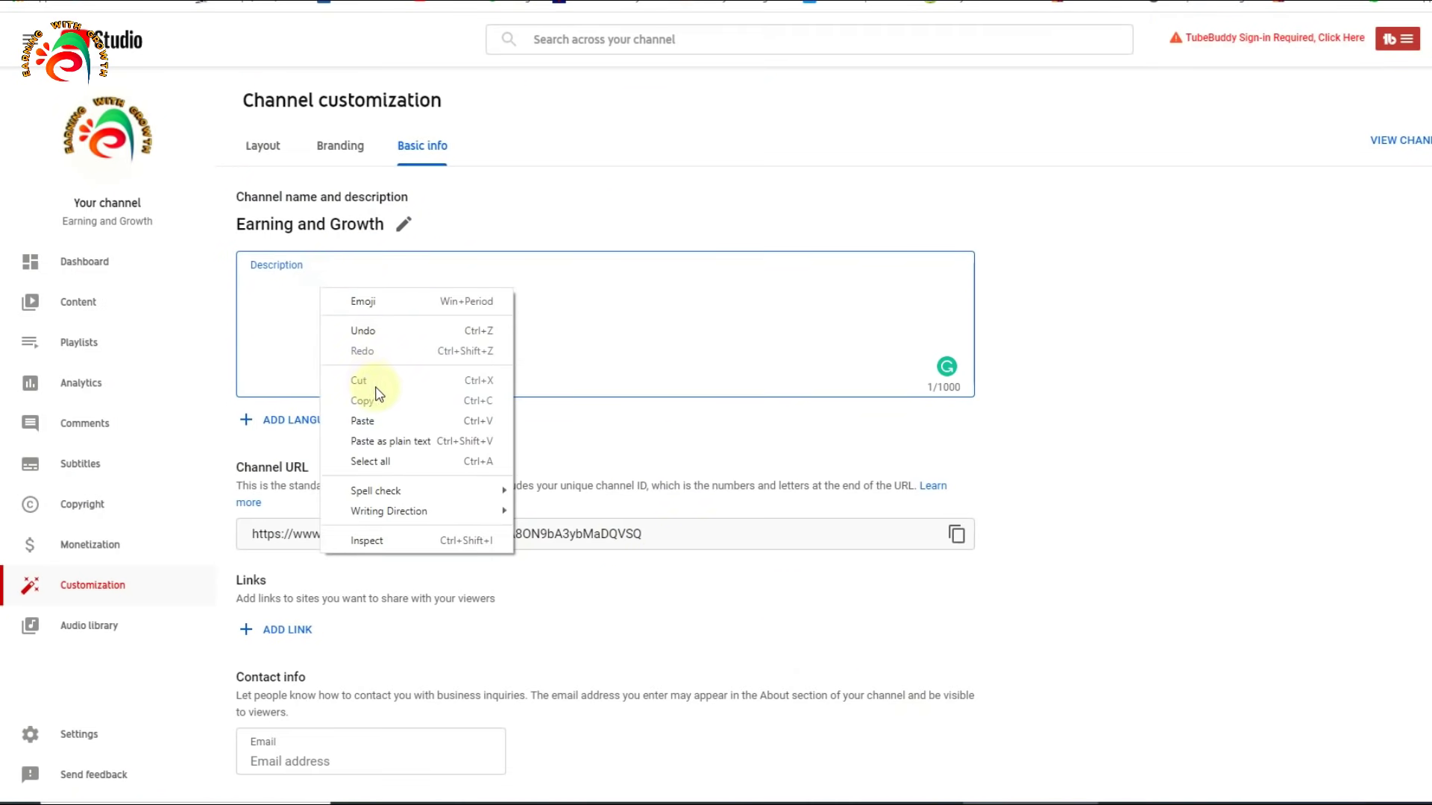
# Paste the description (932/1000 characters) and accept Grammarly's 'makes' correction for 'make'
pyautogui.click(366, 421)
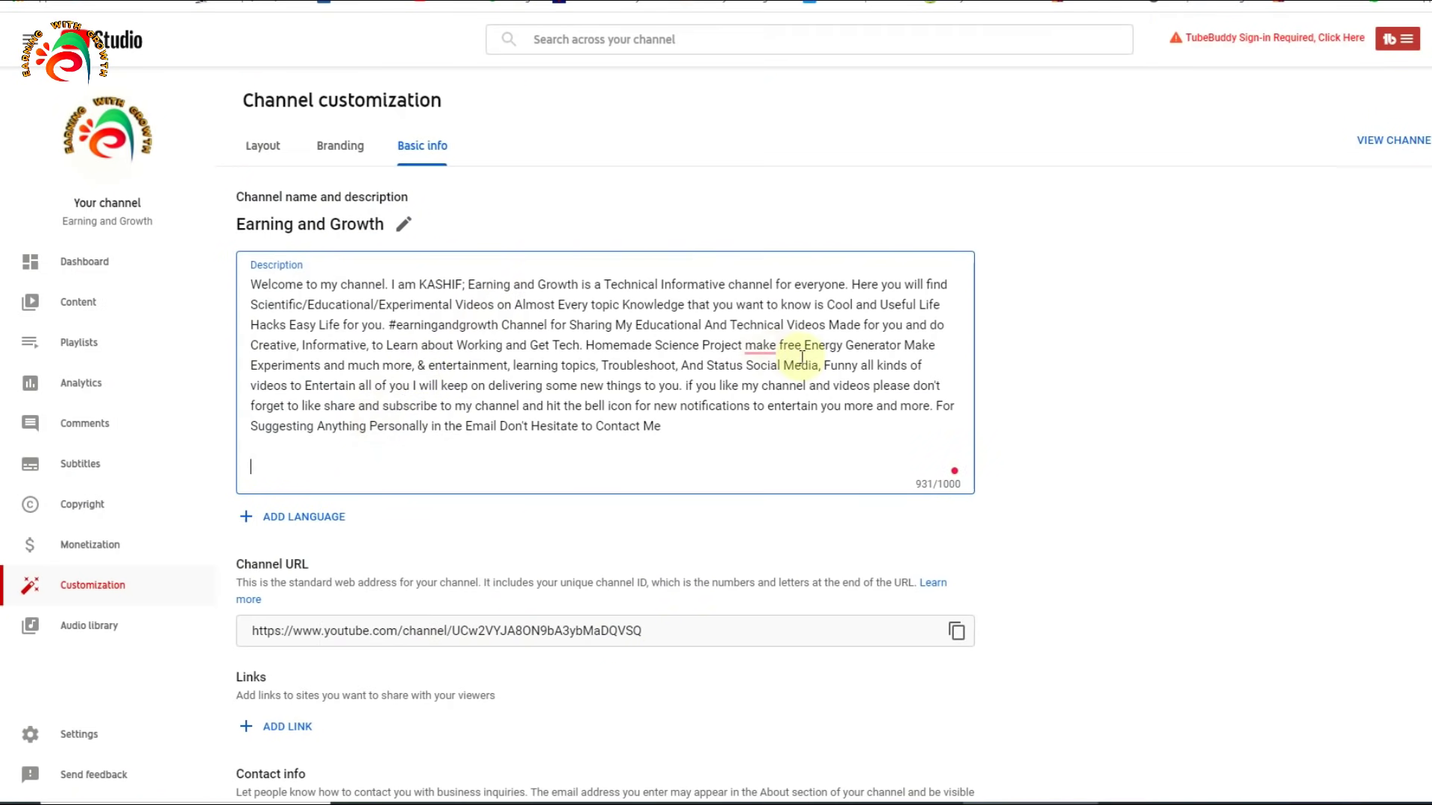
pyautogui.click(759, 345)
pyautogui.click(769, 390)
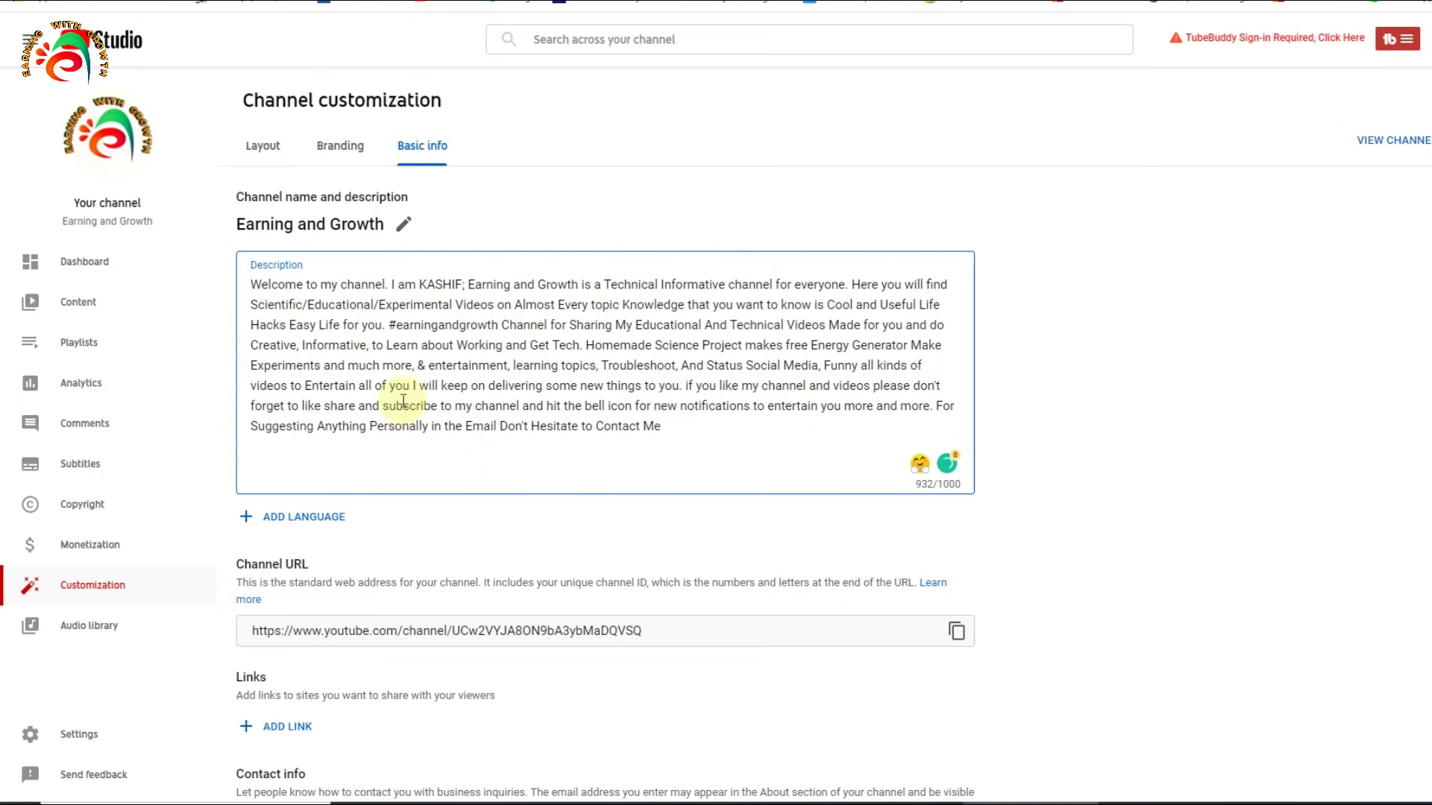
pyautogui.scroll(-1, 401, 401)
pyautogui.scroll(1, 311, 323)
pyautogui.scroll(-1, 365, 589)
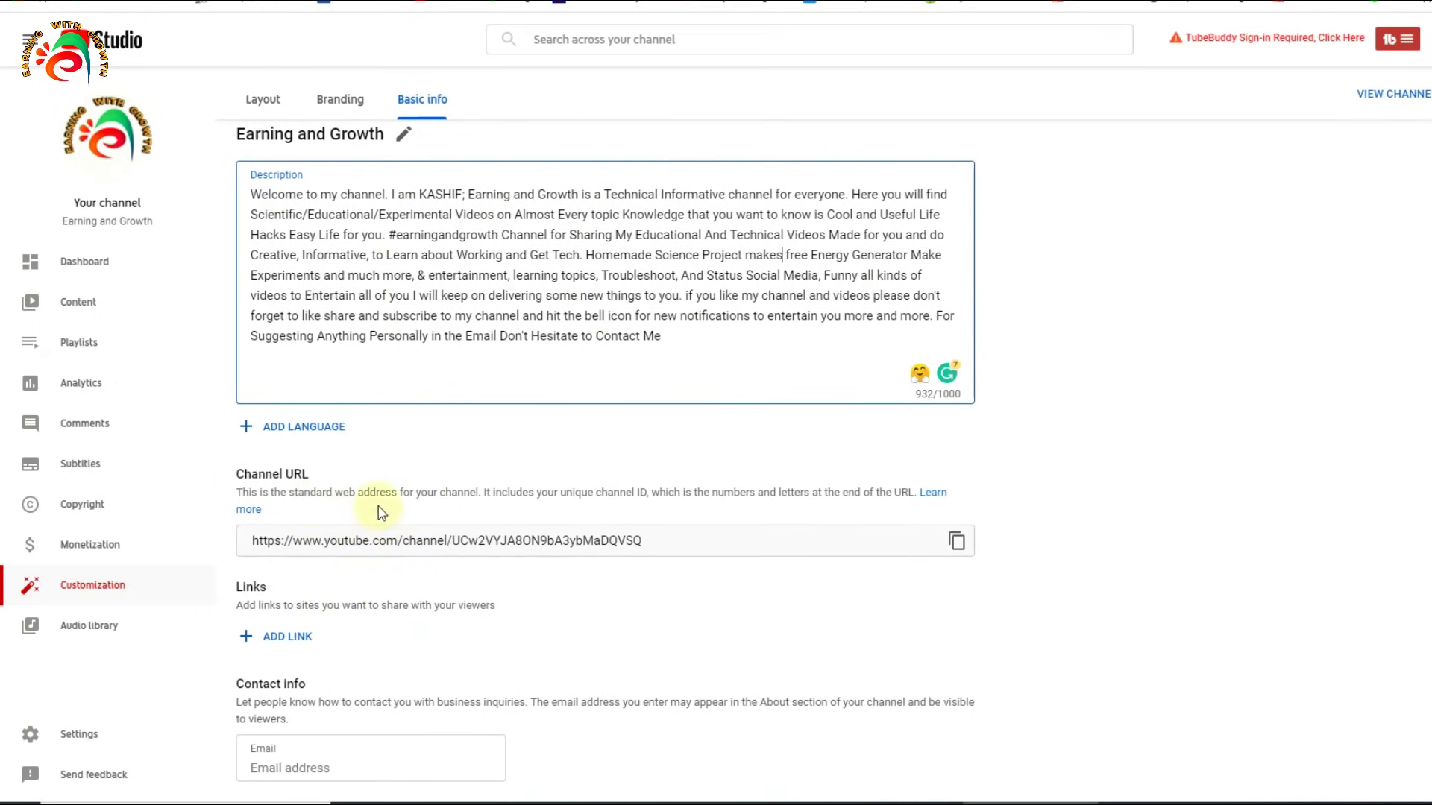
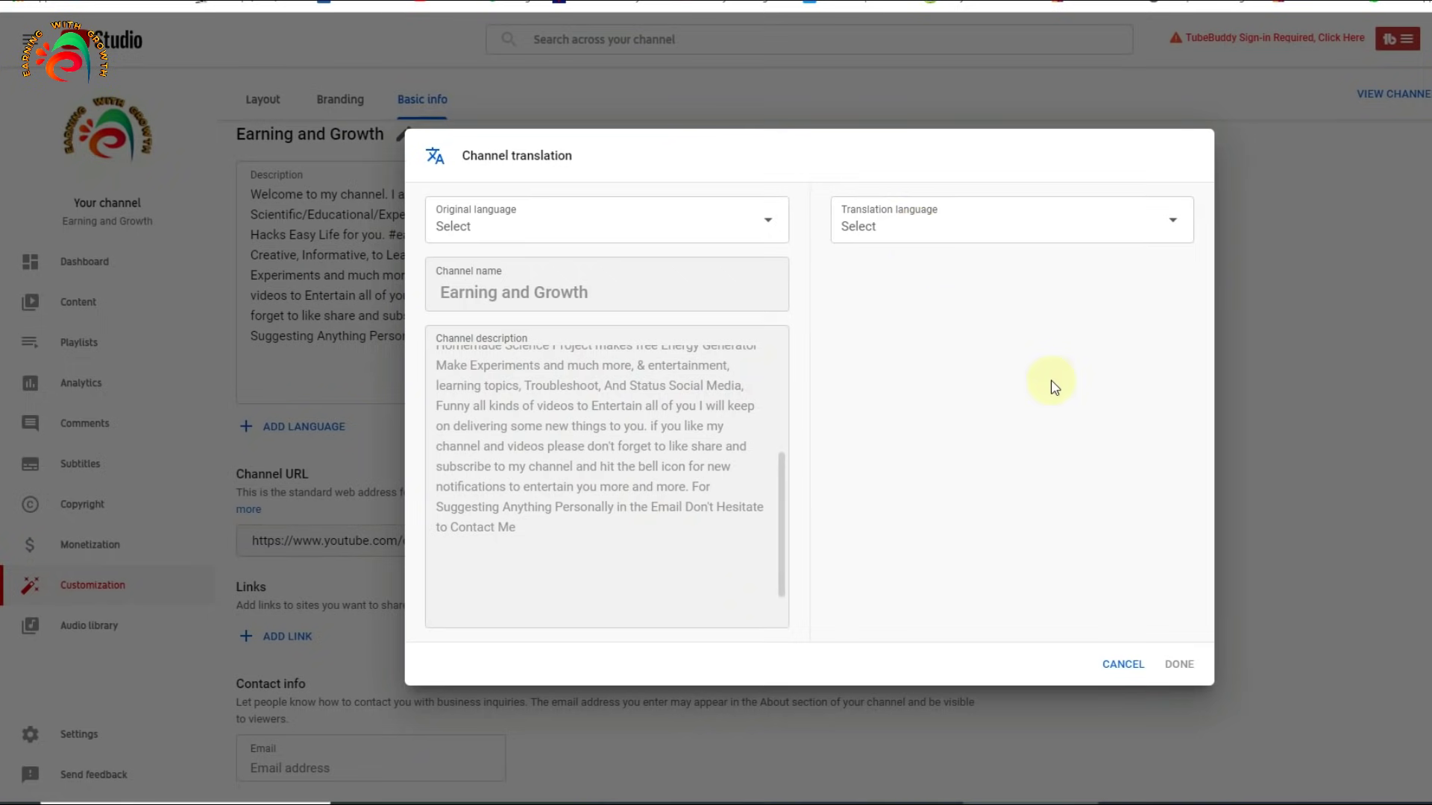
# Cancel the Channel translation dialog without adding a language
pyautogui.click(1125, 665)
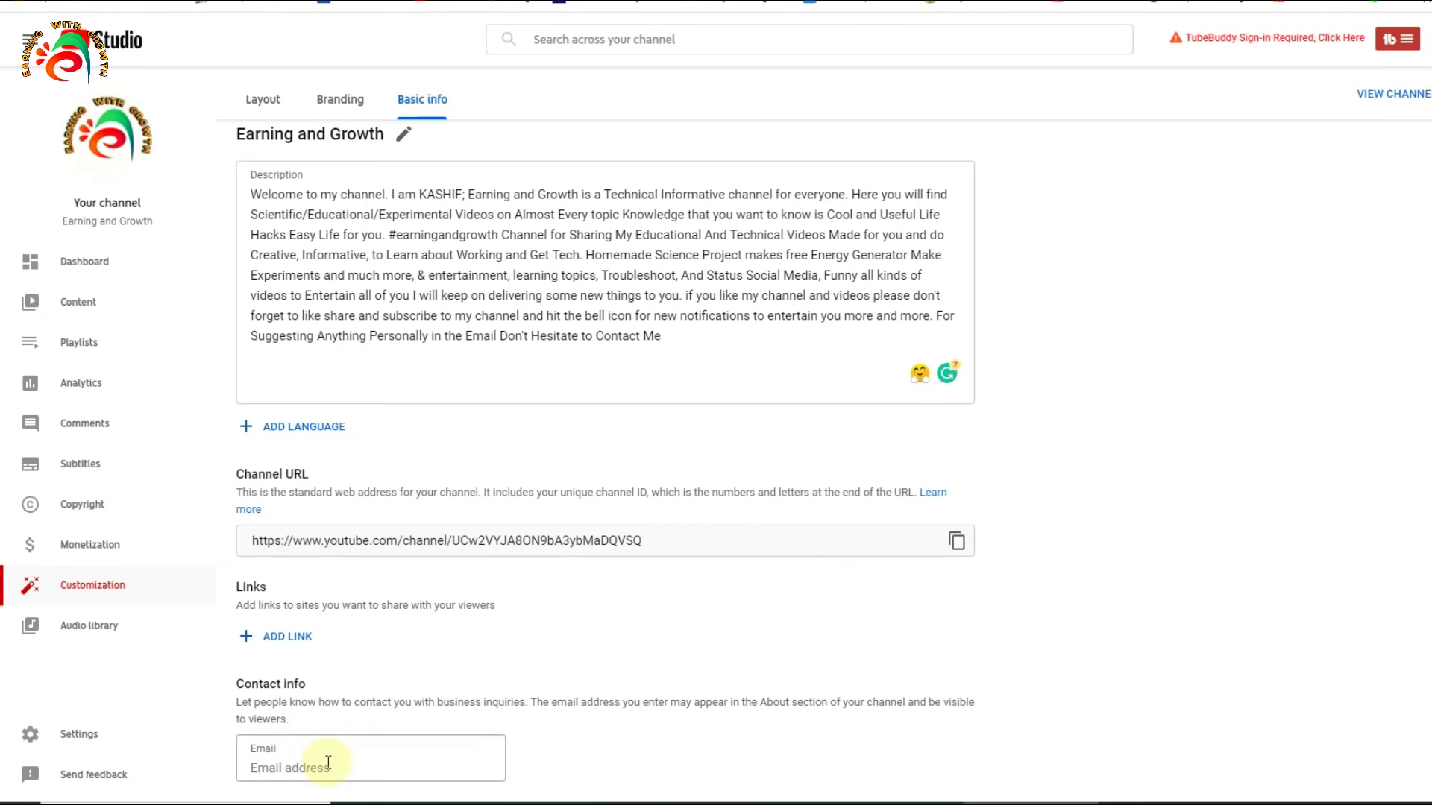
# Enter the business contact e-mail under Contact info and publish the Basic info changes
pyautogui.click(328, 763)
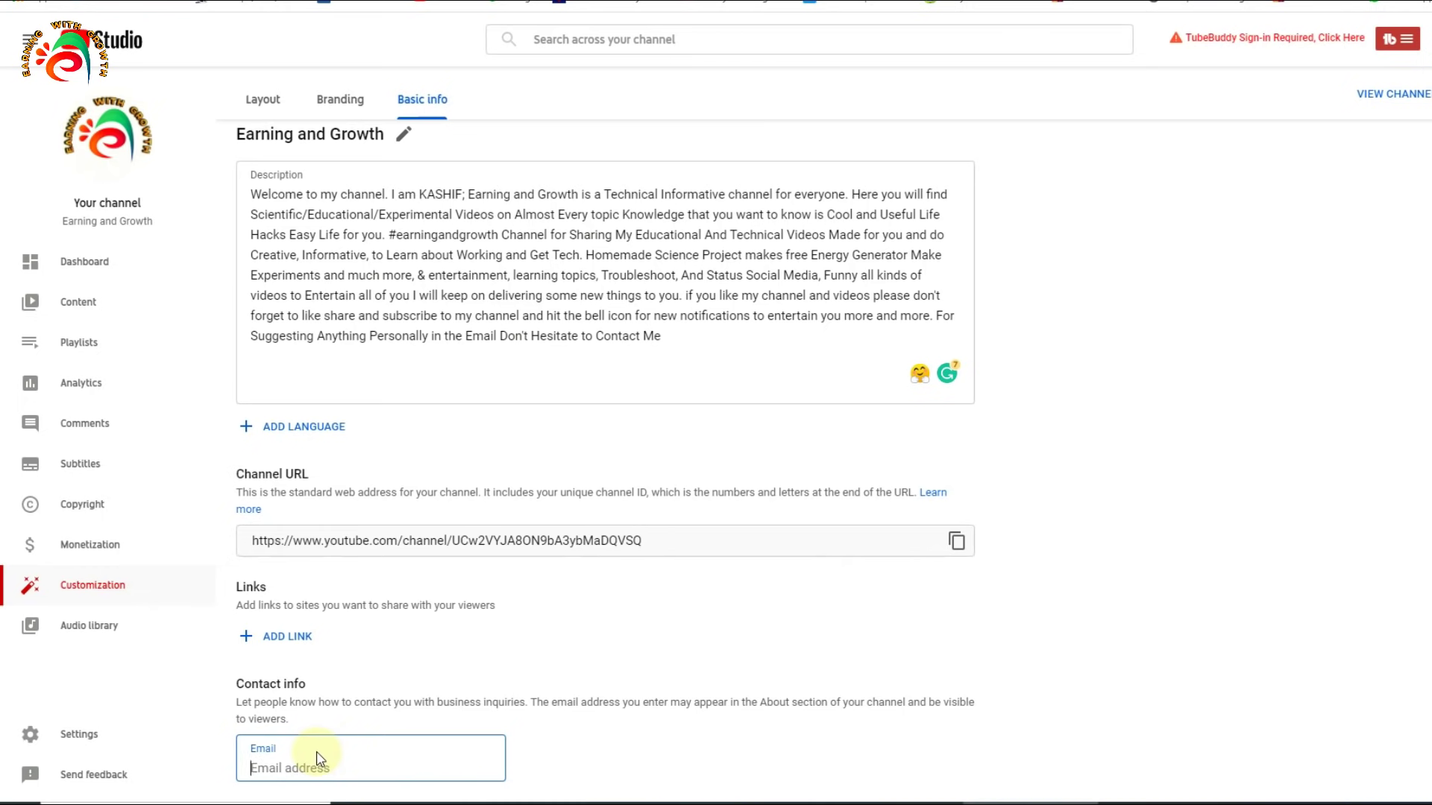
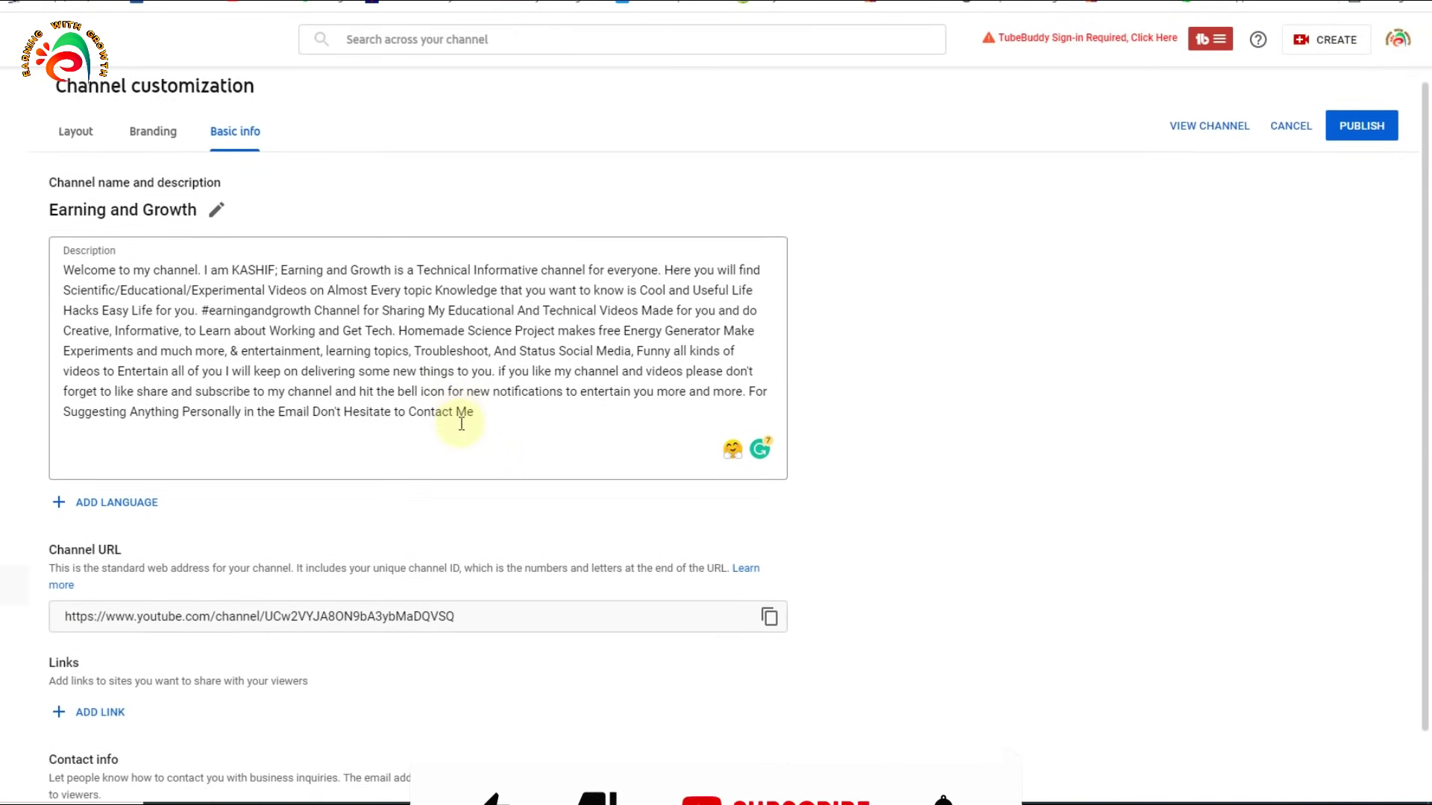
pyautogui.scroll(-1, 456, 416)
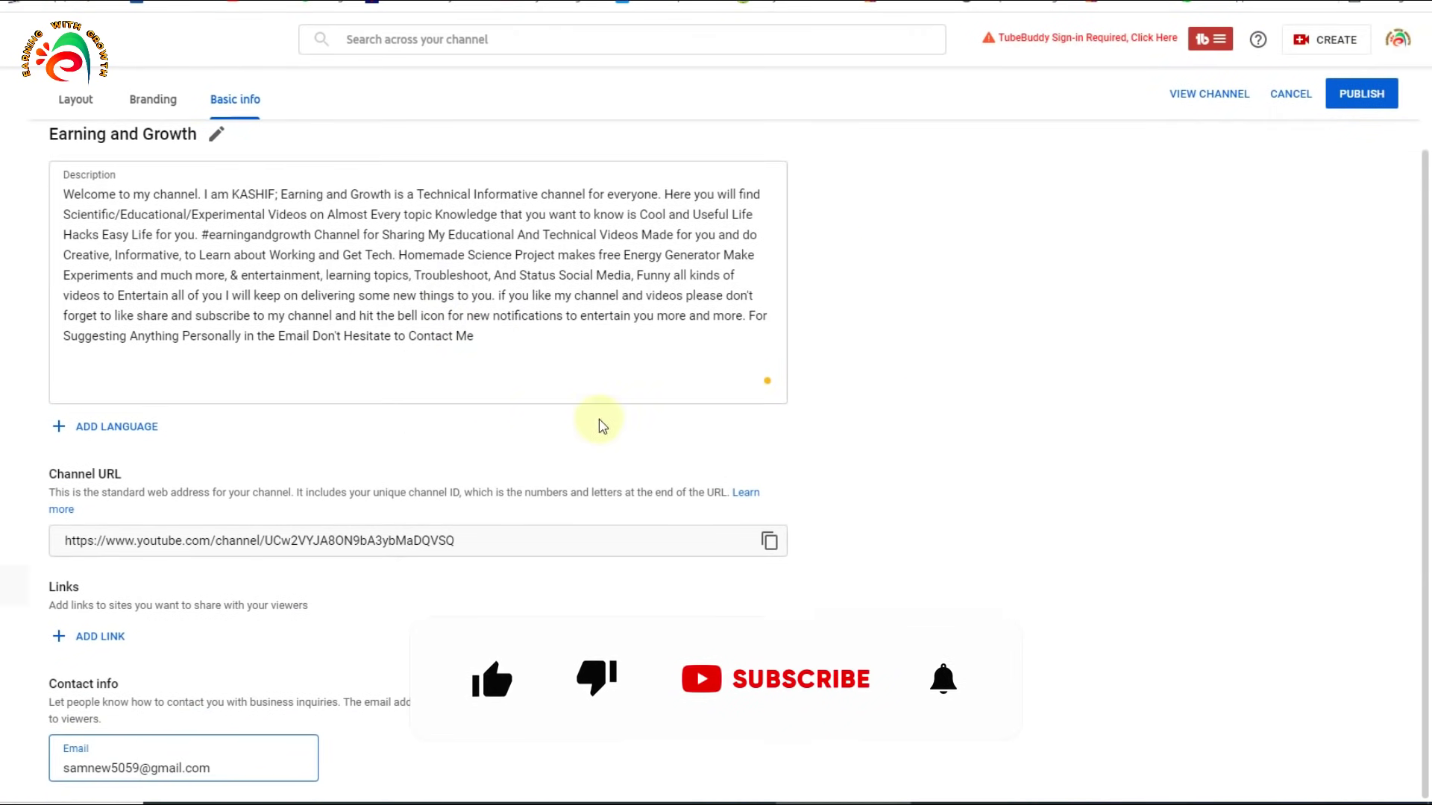
pyautogui.click(1361, 93)
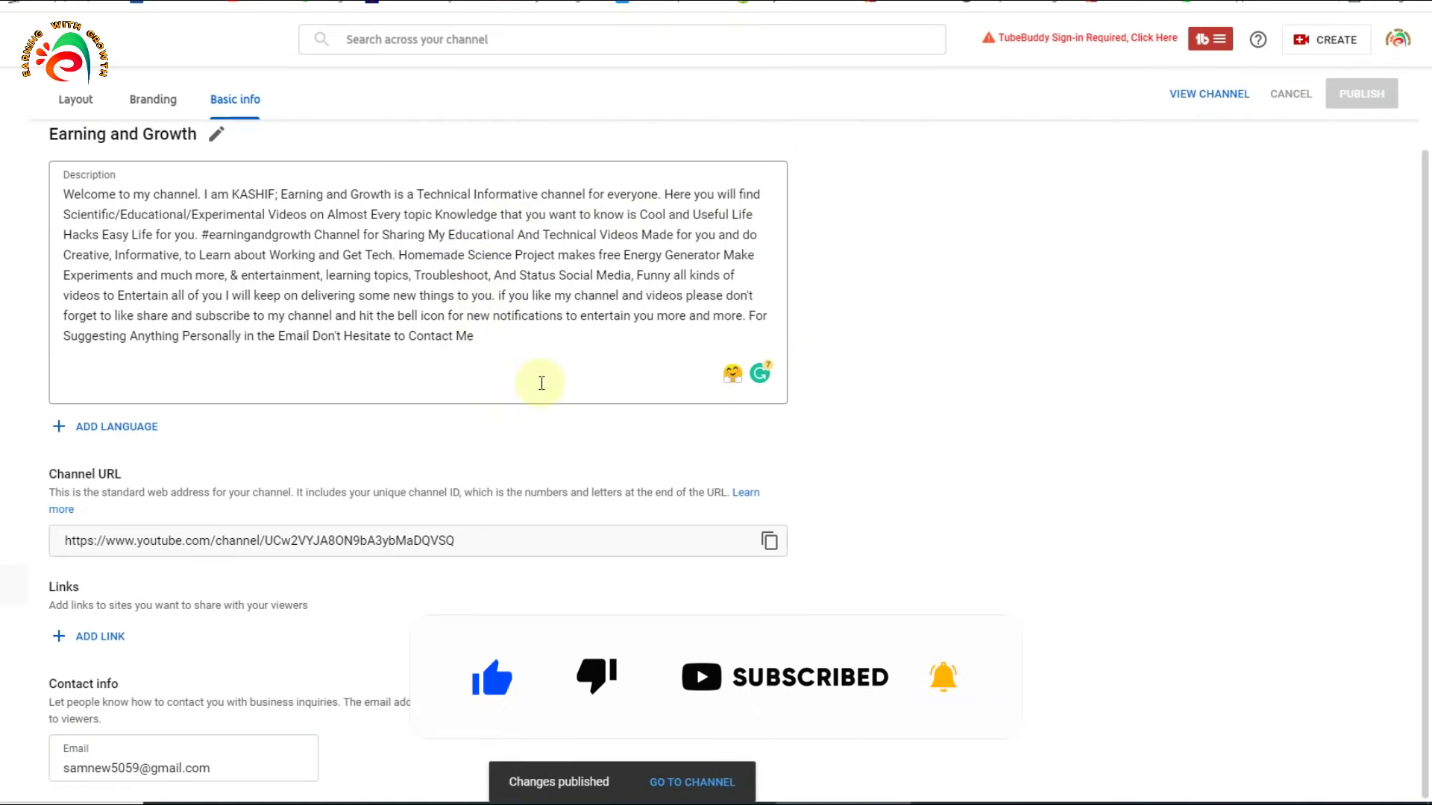
pyautogui.scroll(2, 603, 371)
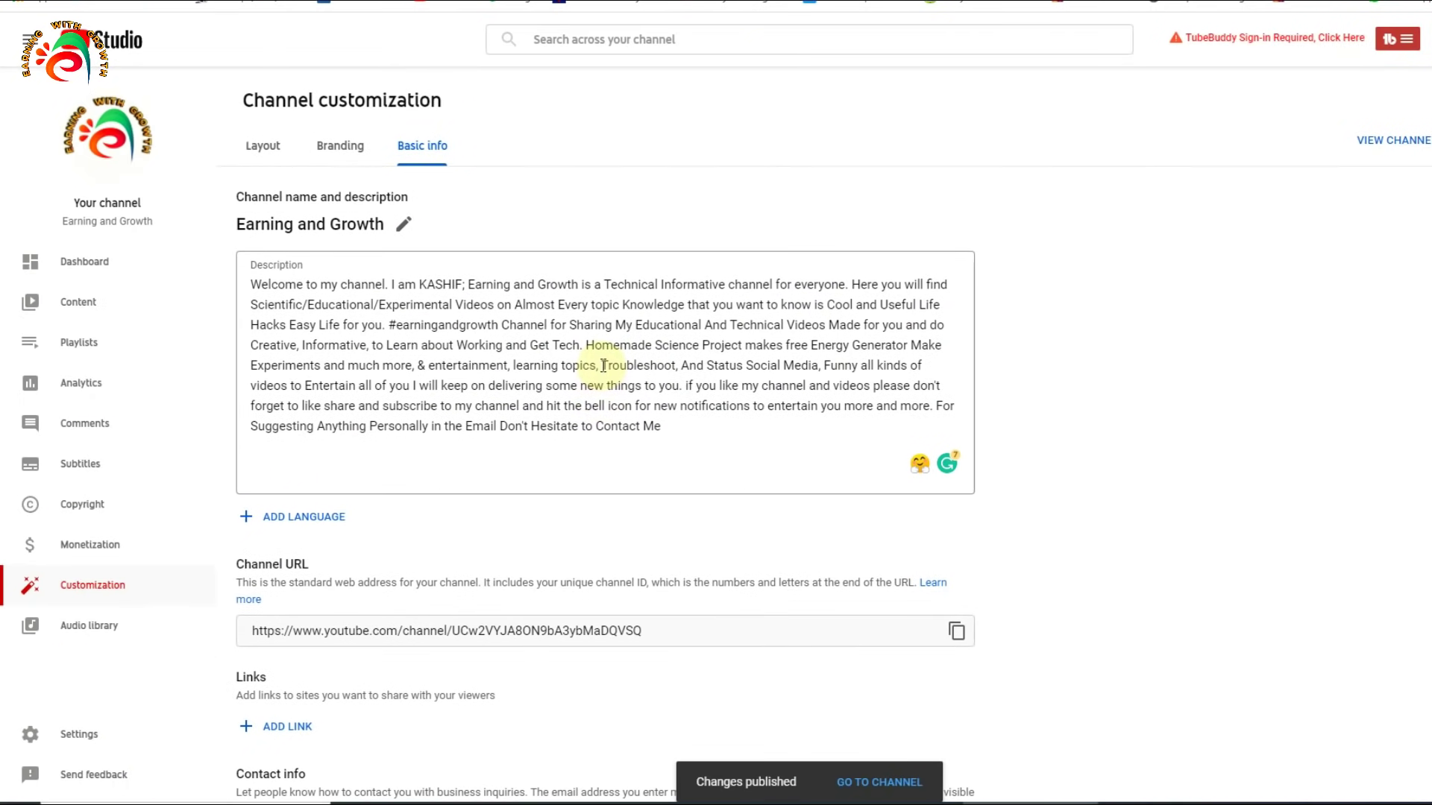
# Open Studio Settings from Branding and keep USD — US Dollar as the default currency
pyautogui.click(347, 153)
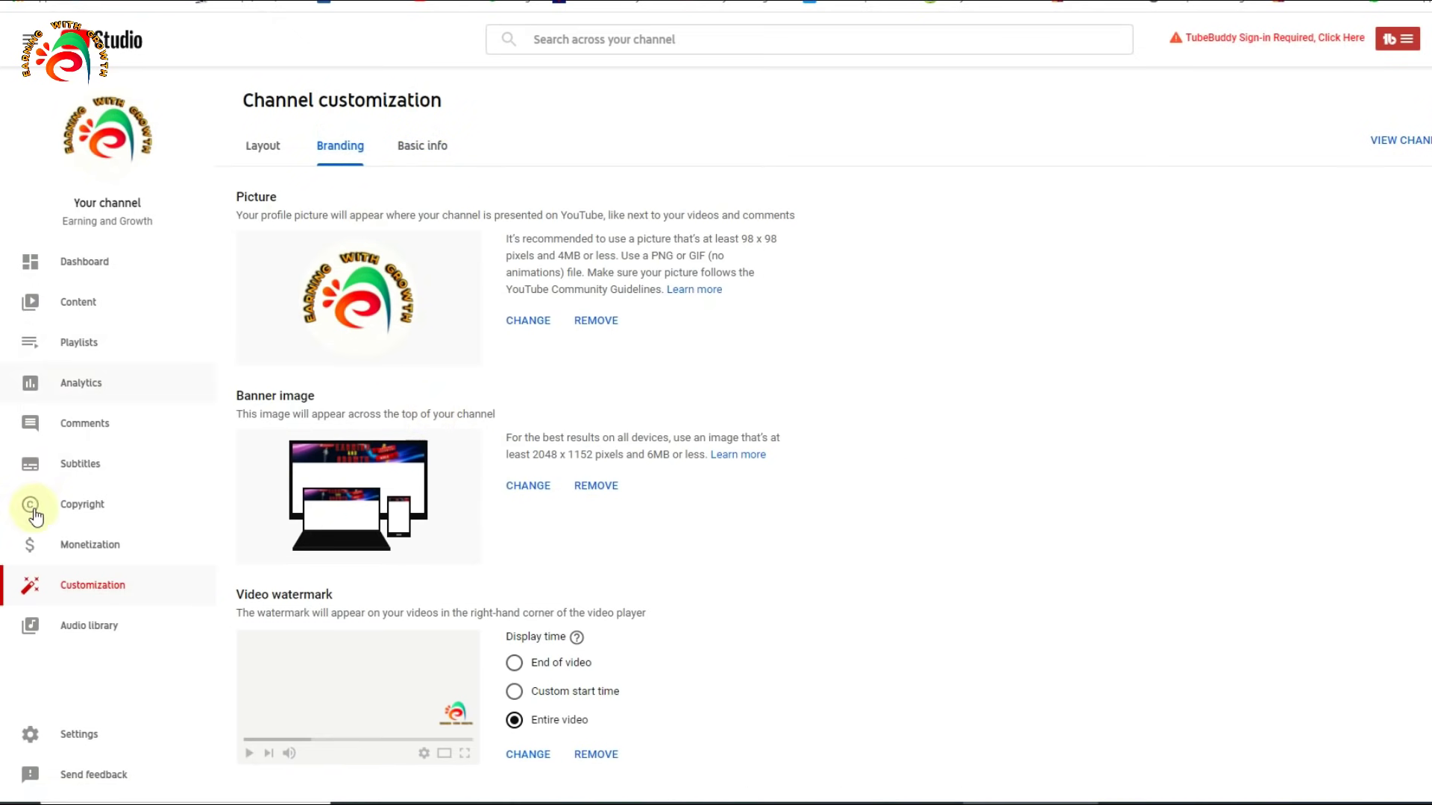
pyautogui.click(78, 739)
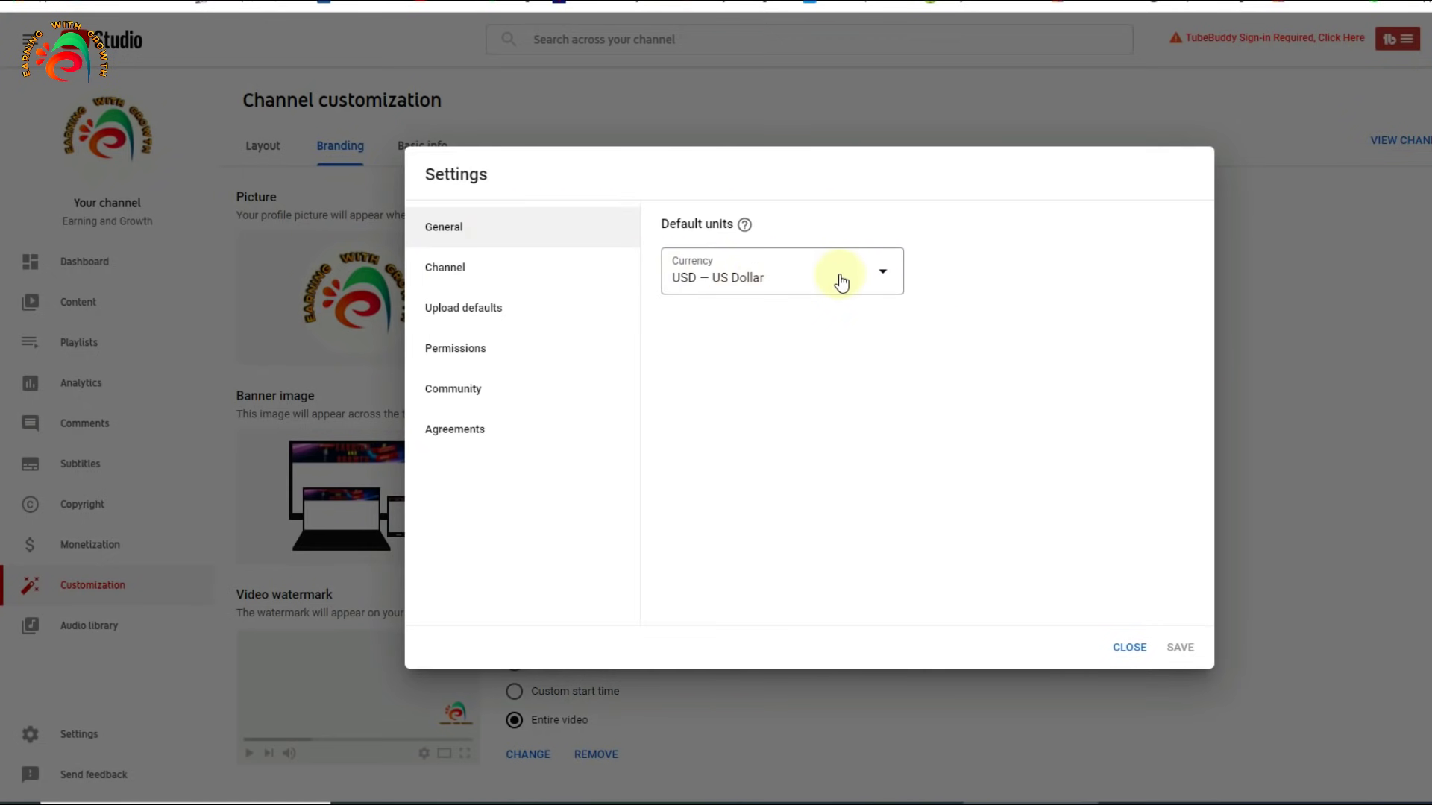
pyautogui.click(882, 276)
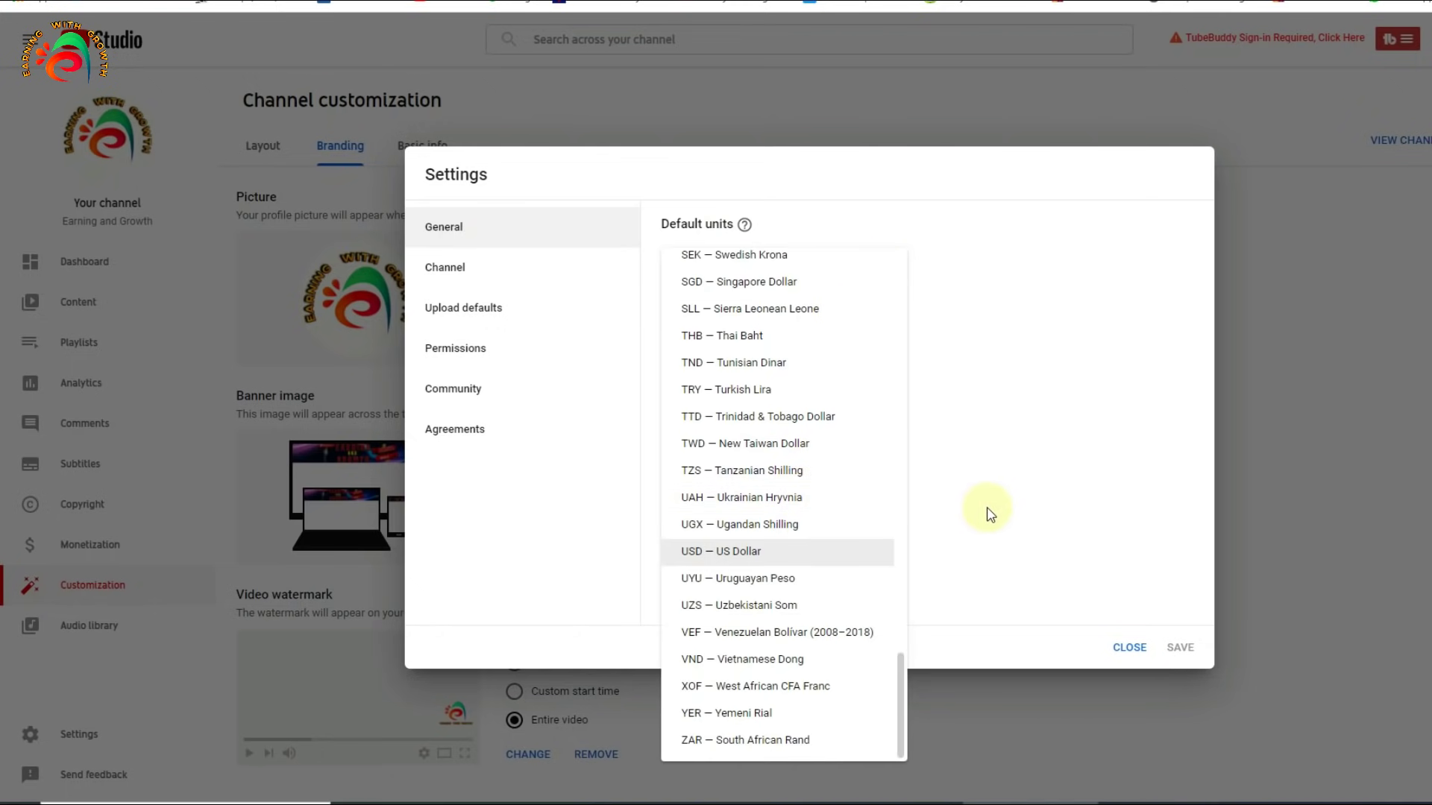
pyautogui.click(994, 453)
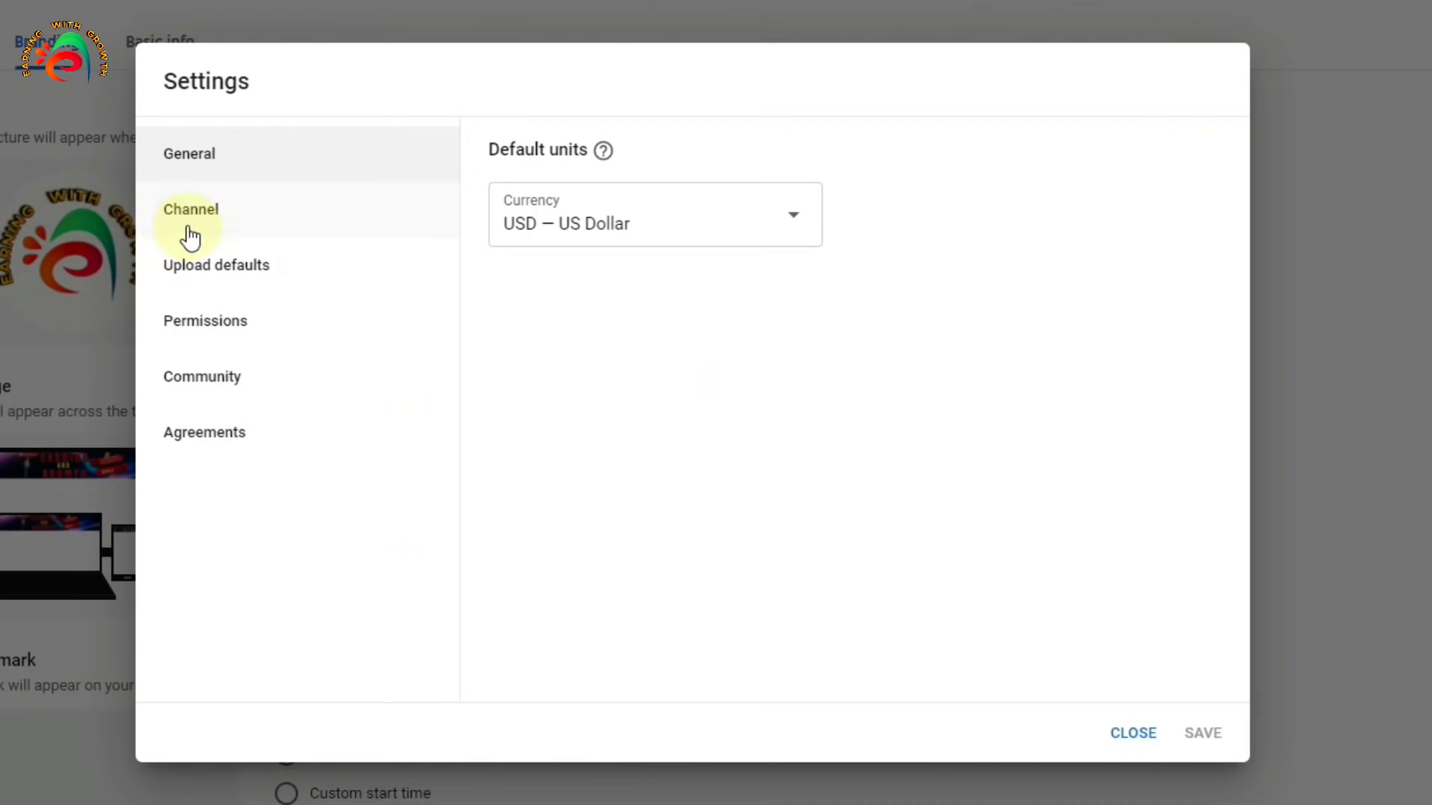
# Set the channel's country of residence to Malaysia
pyautogui.click(203, 219)
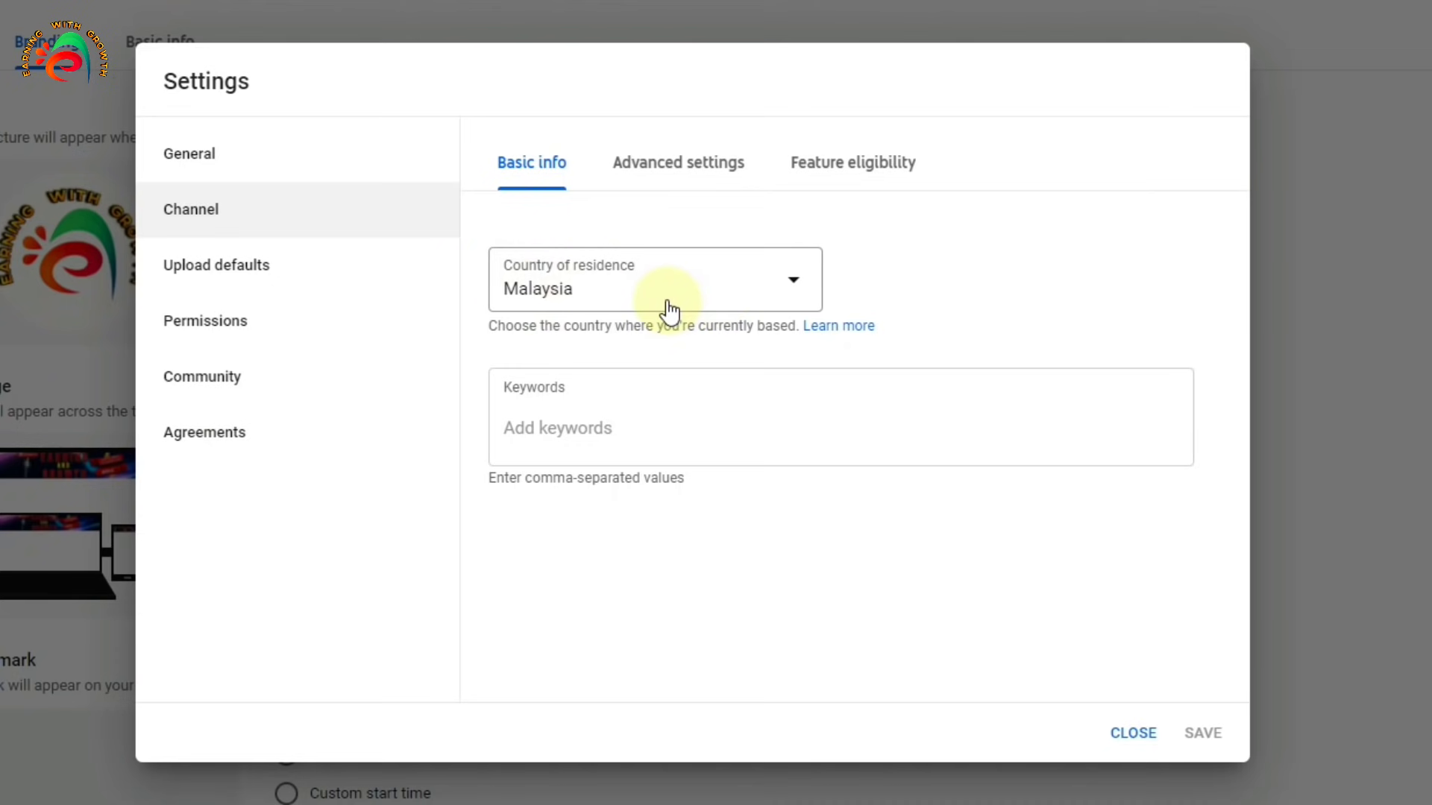
pyautogui.click(733, 302)
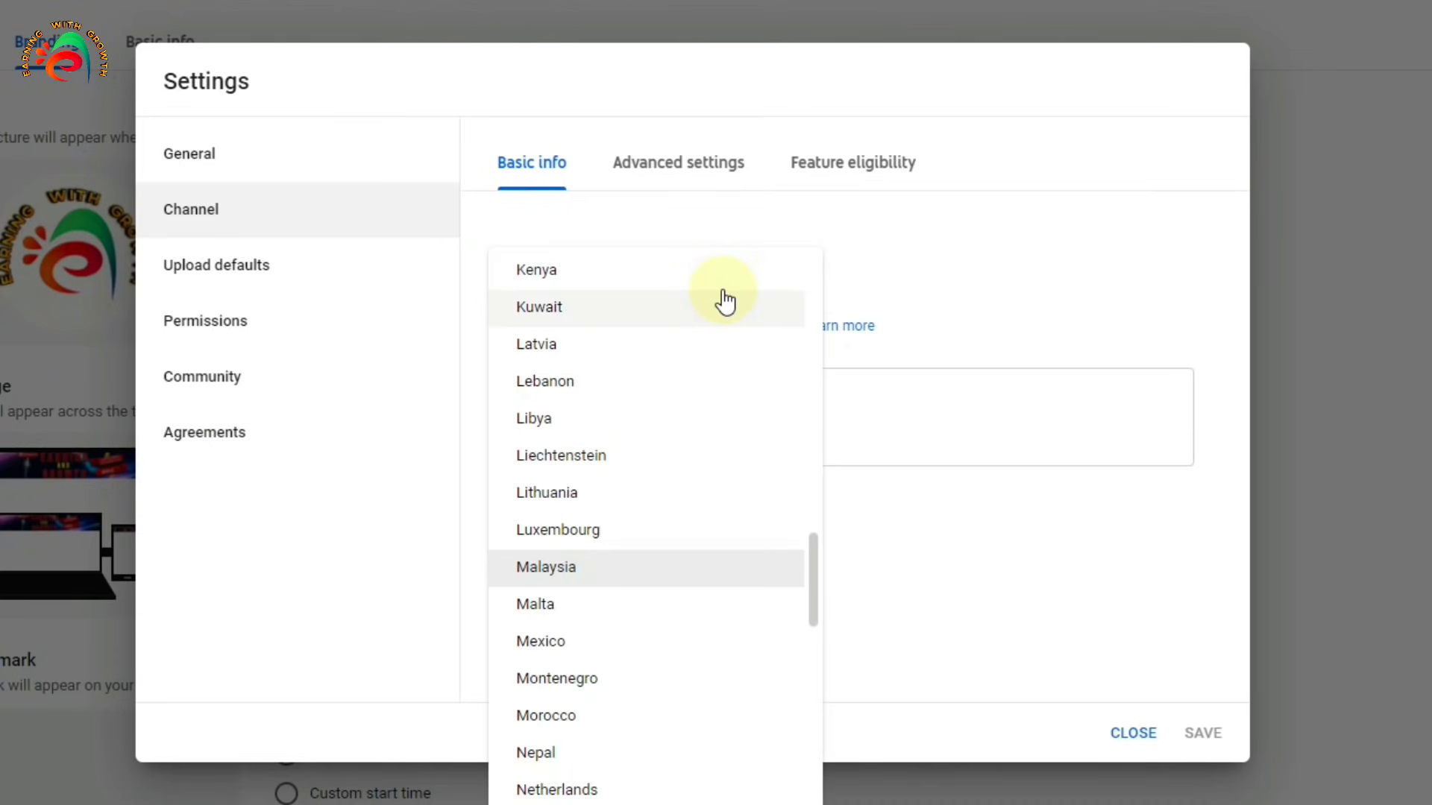
pyautogui.click(662, 575)
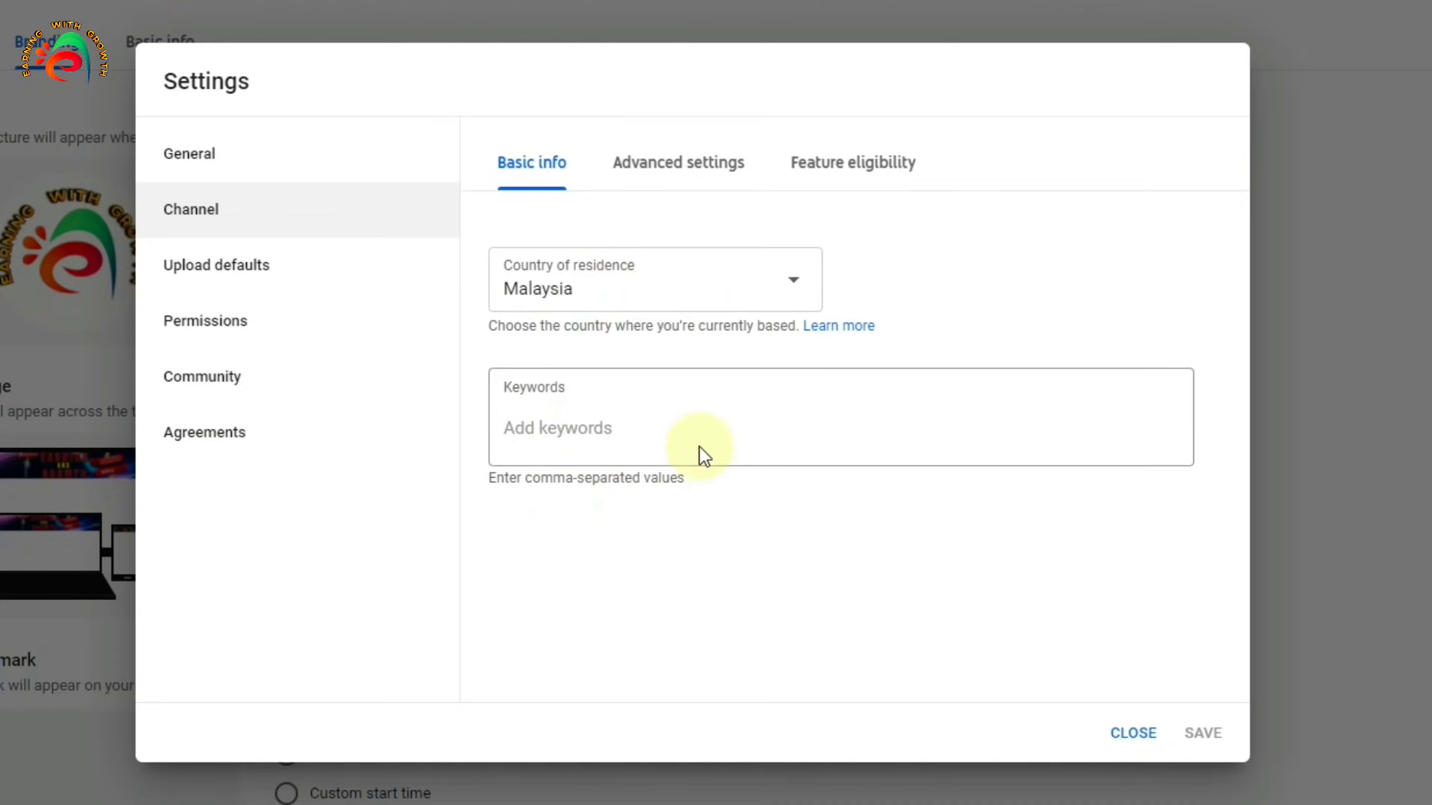
# Copy the keyword list from the Word document for the Keywords box
pyautogui.click(594, 418)
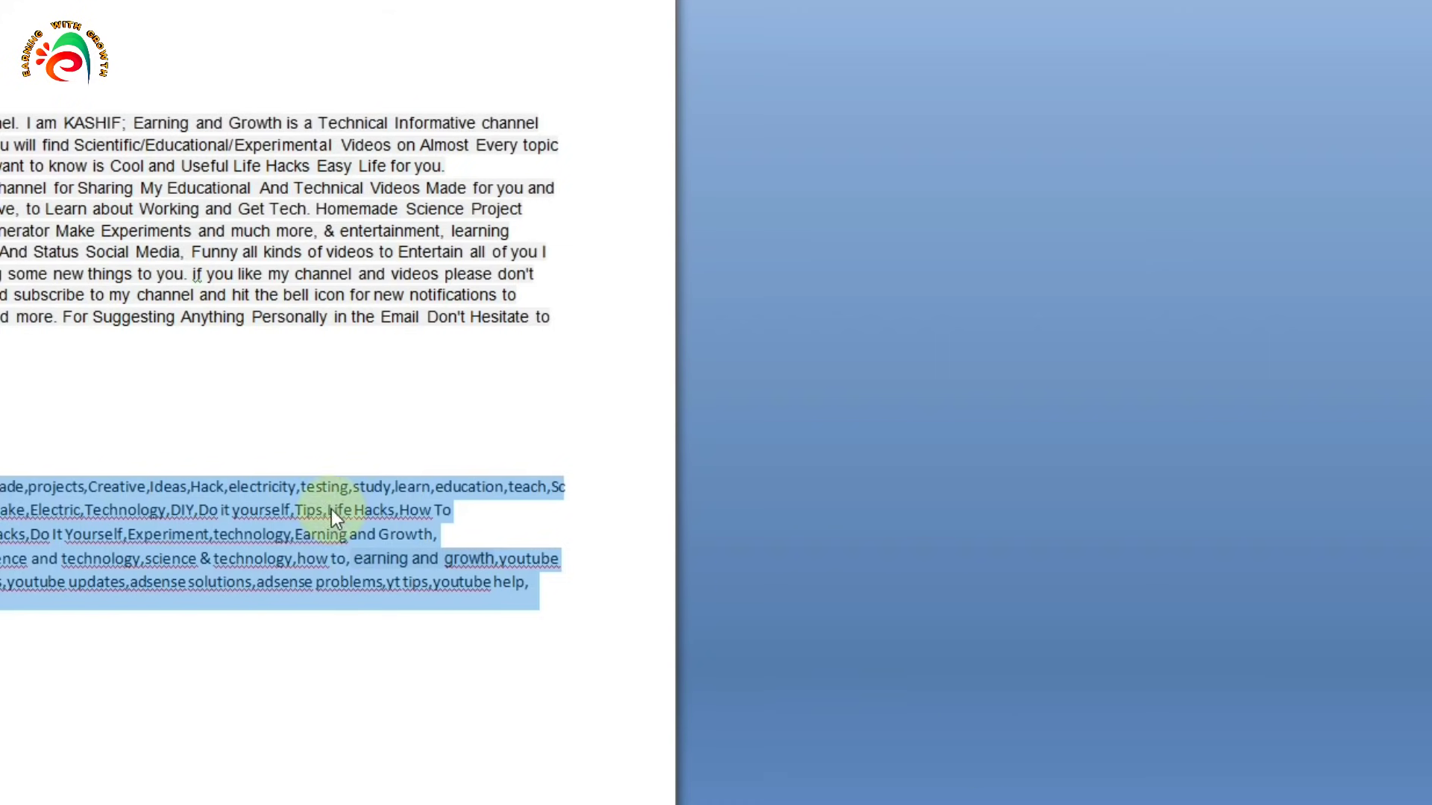
pyautogui.rightClick(120, 525)
pyautogui.click(198, 561)
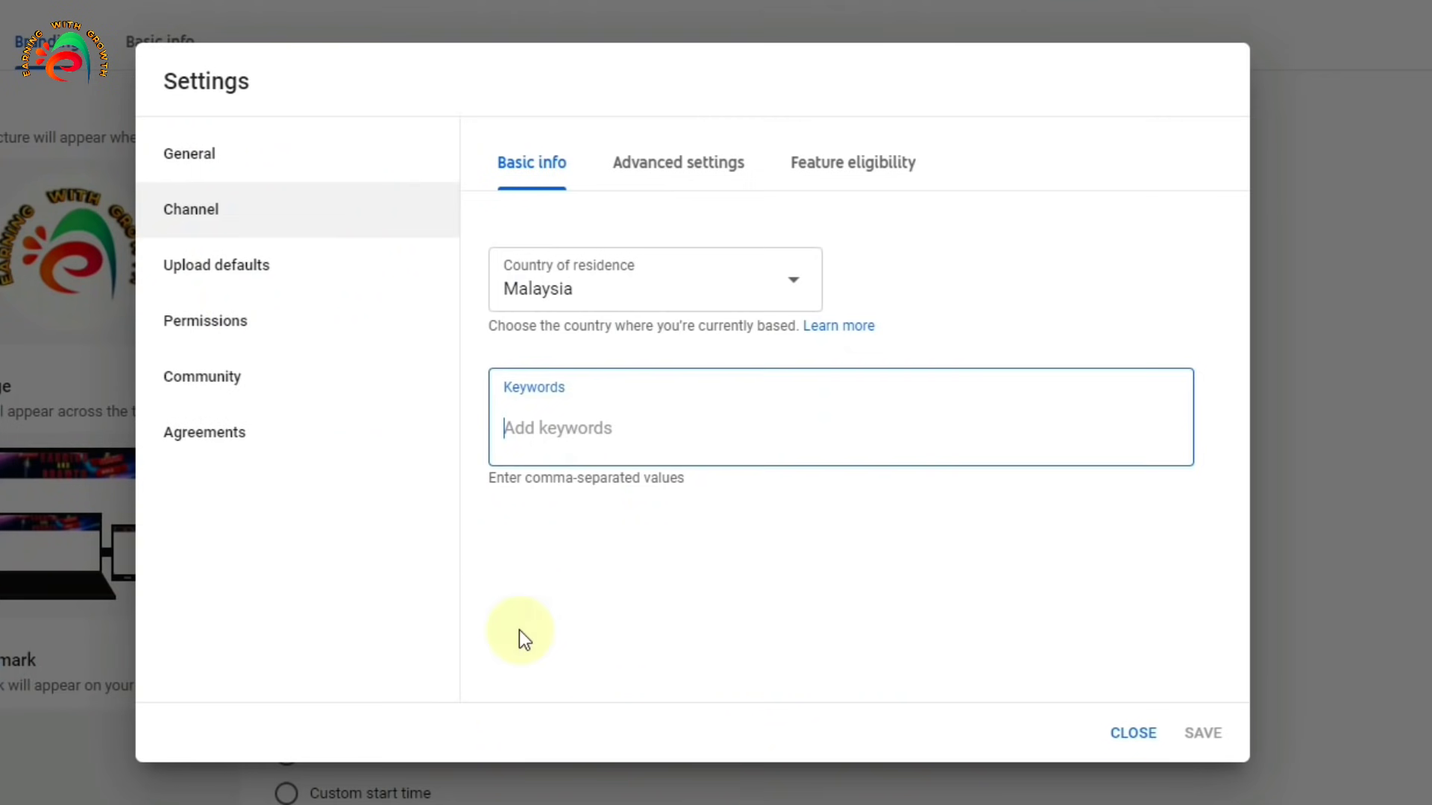
pyautogui.rightClick(585, 440)
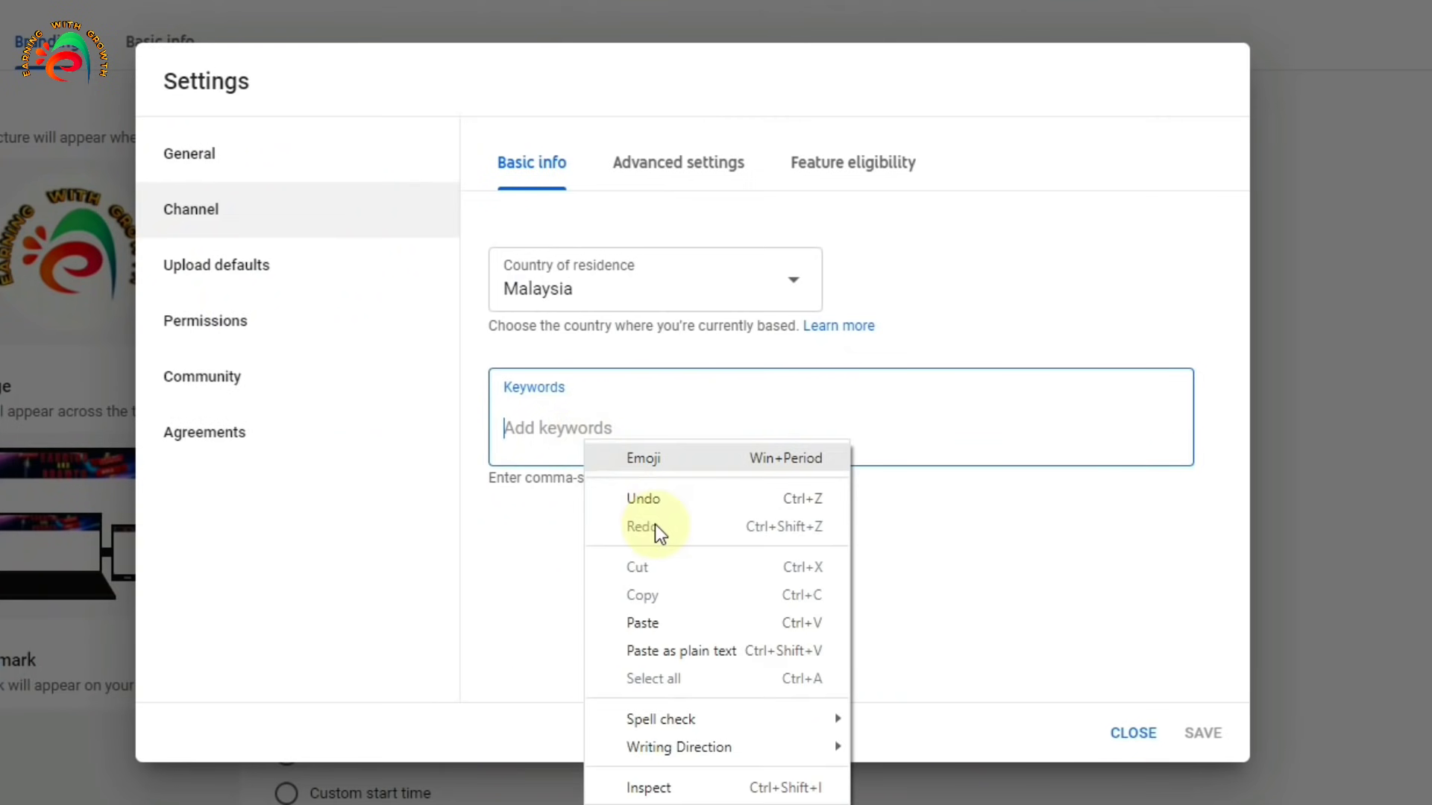
# Paste the keywords, diy through youtube help, filling 495 of 500 characters
pyautogui.click(668, 629)
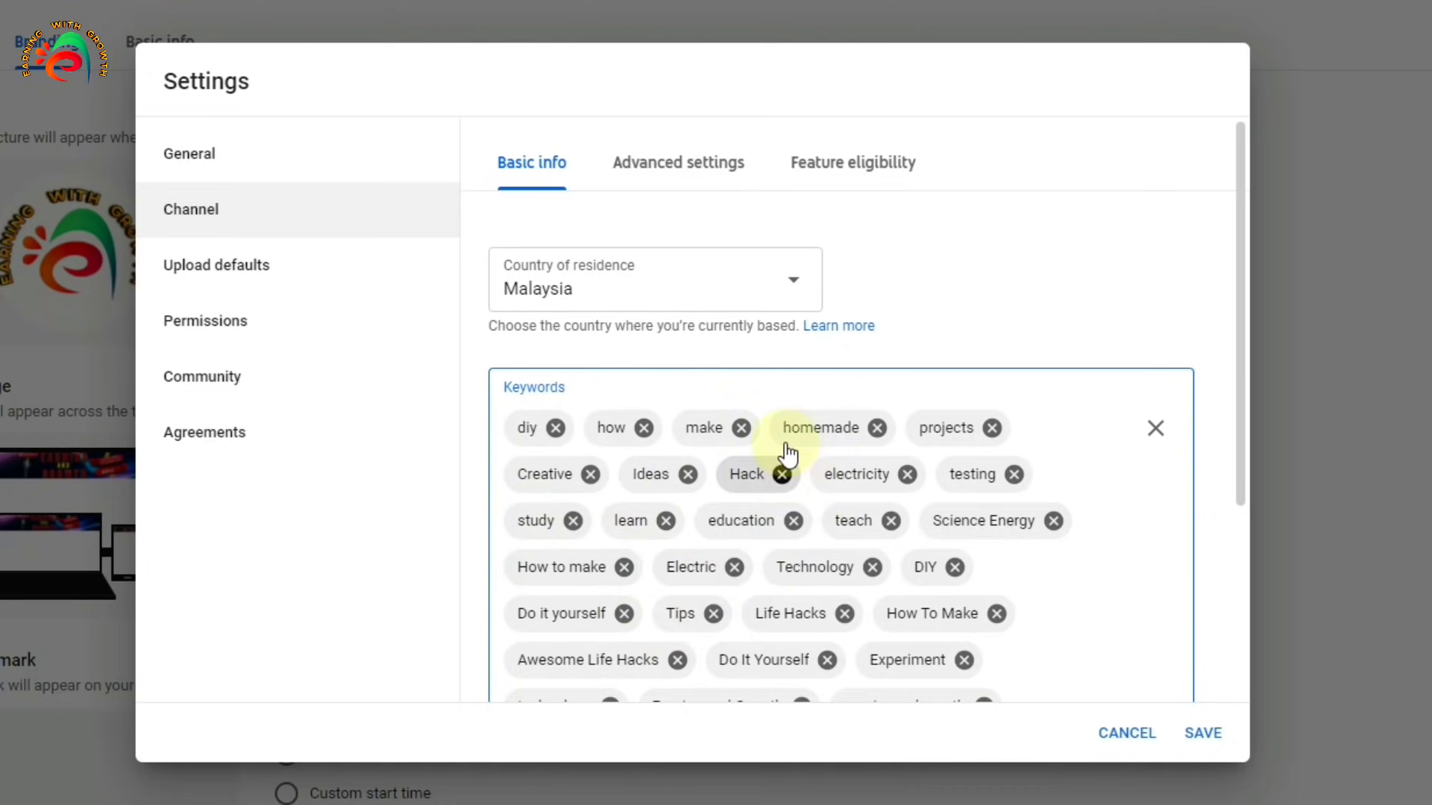
pyautogui.scroll(-4, 958, 582)
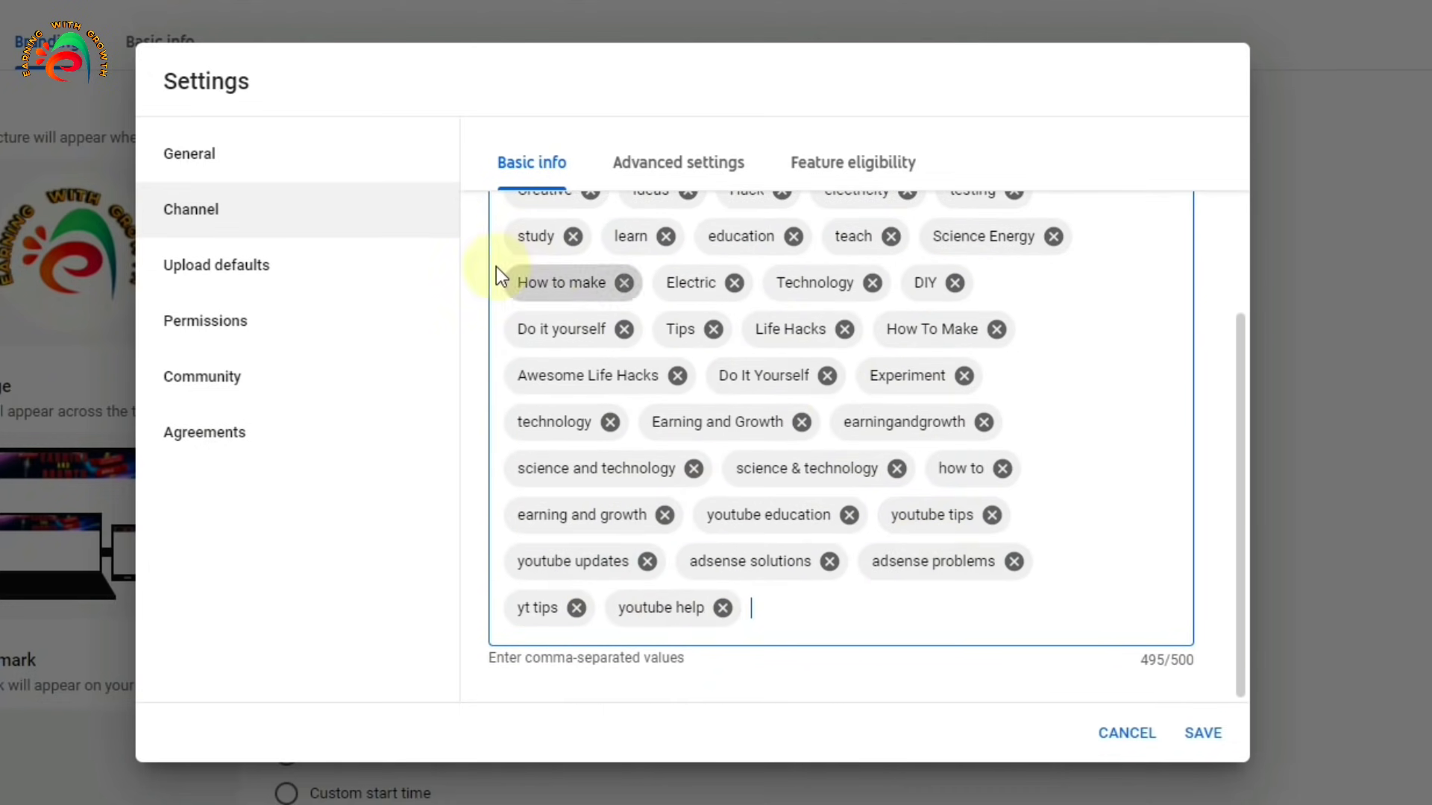
pyautogui.scroll(5, 567, 413)
pyautogui.scroll(-5, 805, 531)
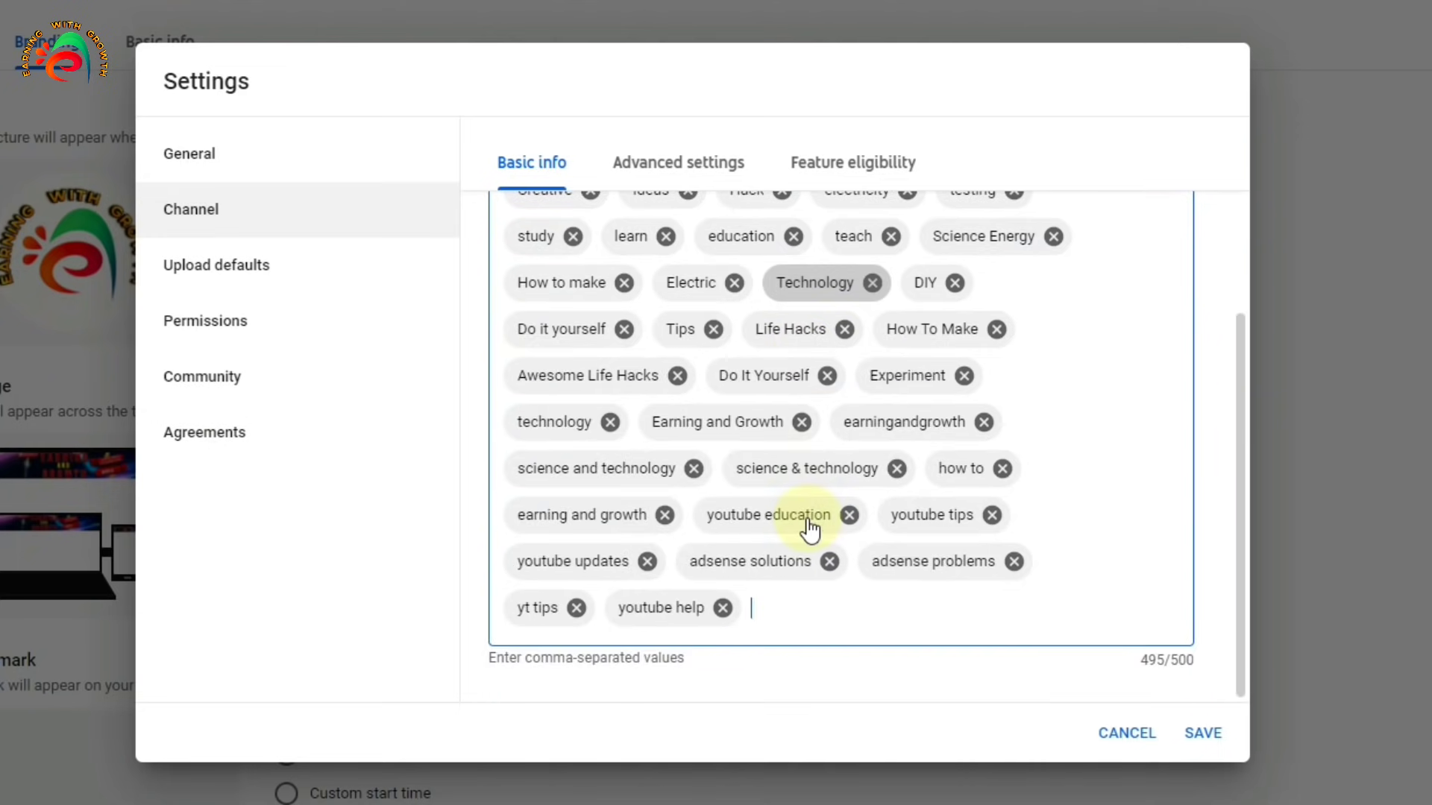
pyautogui.scroll(5, 776, 492)
pyautogui.scroll(-5, 672, 494)
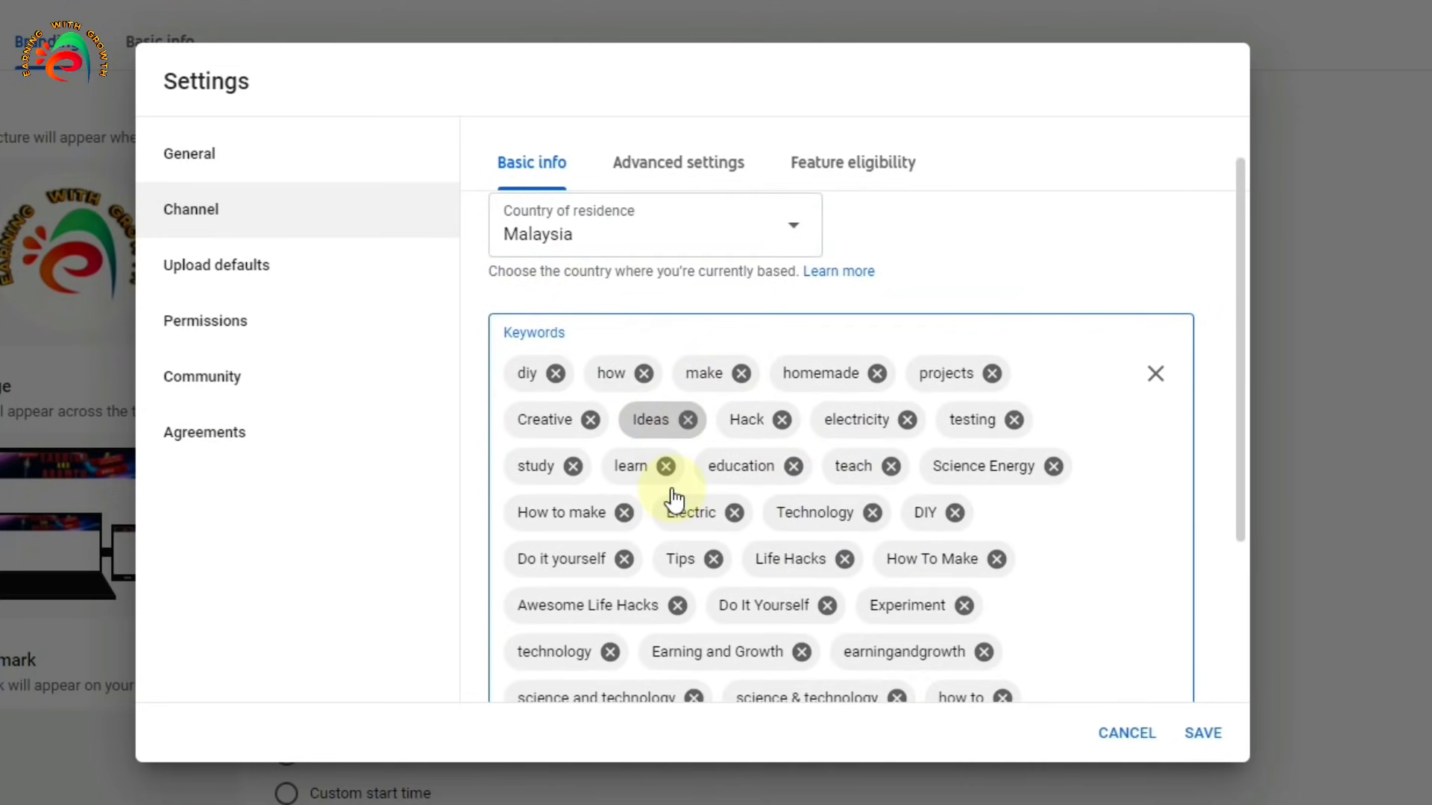
pyautogui.scroll(5, 813, 589)
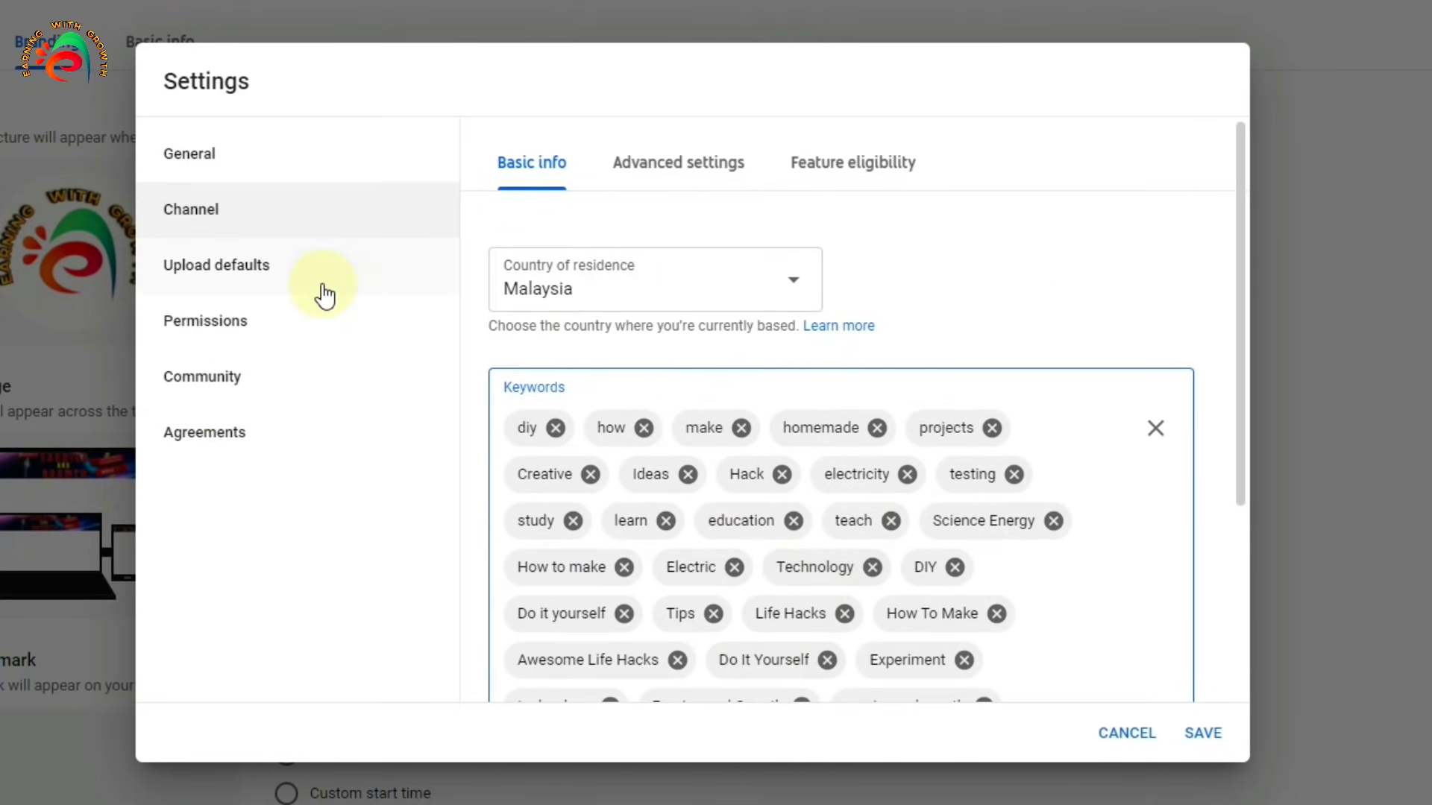
pyautogui.click(674, 173)
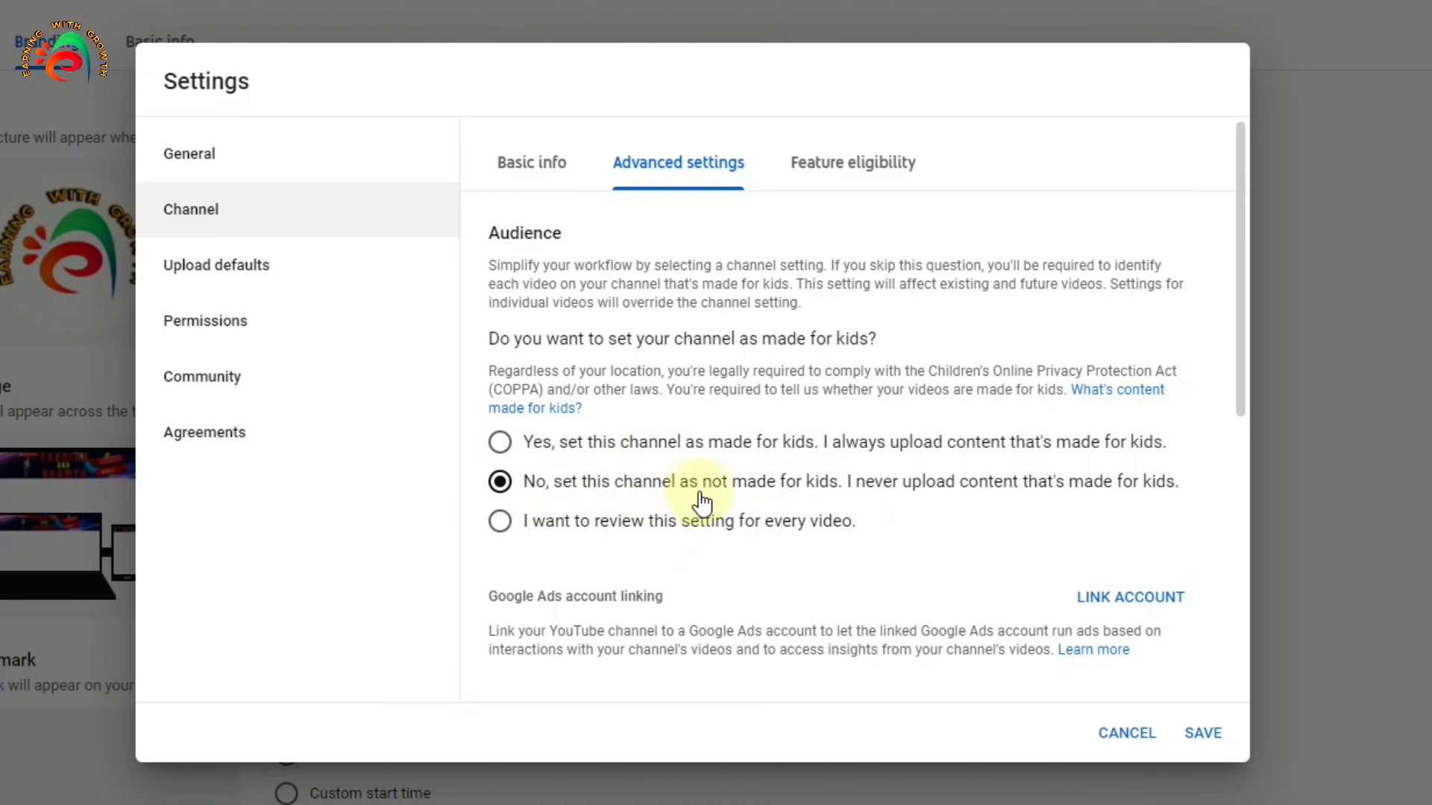
# Leave 'Display the number of people subscribed to my channel' unchecked in Advanced settings
pyautogui.scroll(-5, 701, 502)
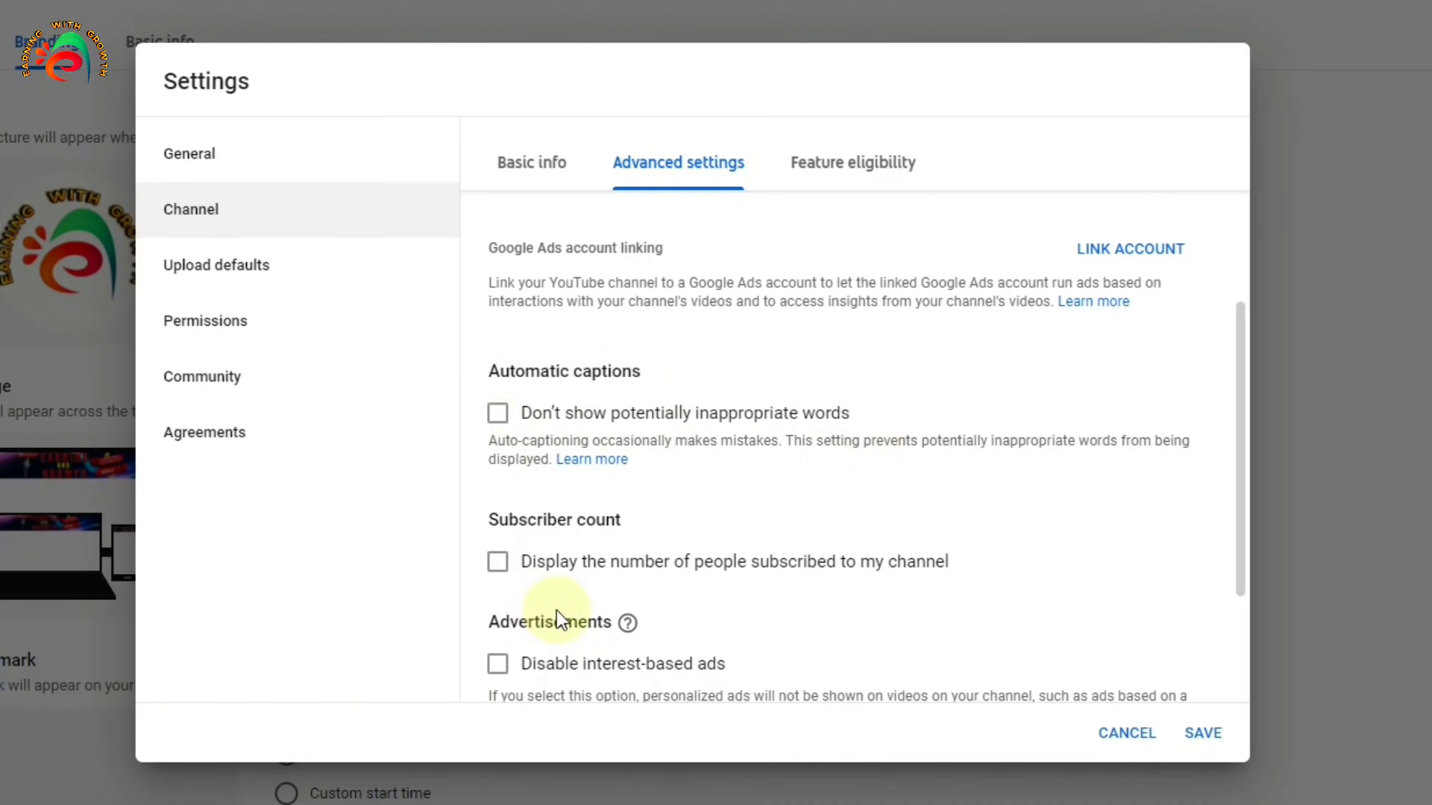
pyautogui.scroll(-3, 681, 504)
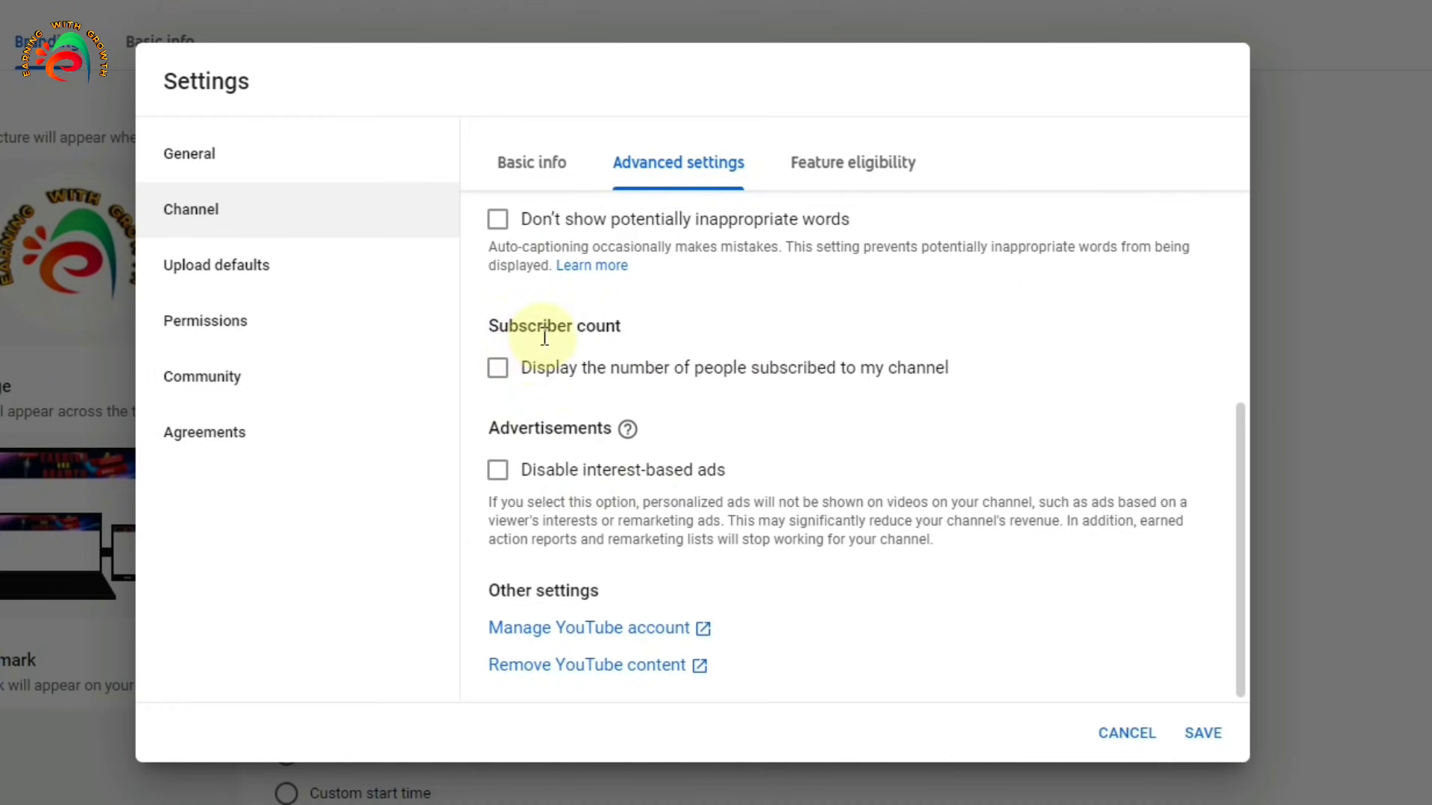
pyautogui.click(498, 370)
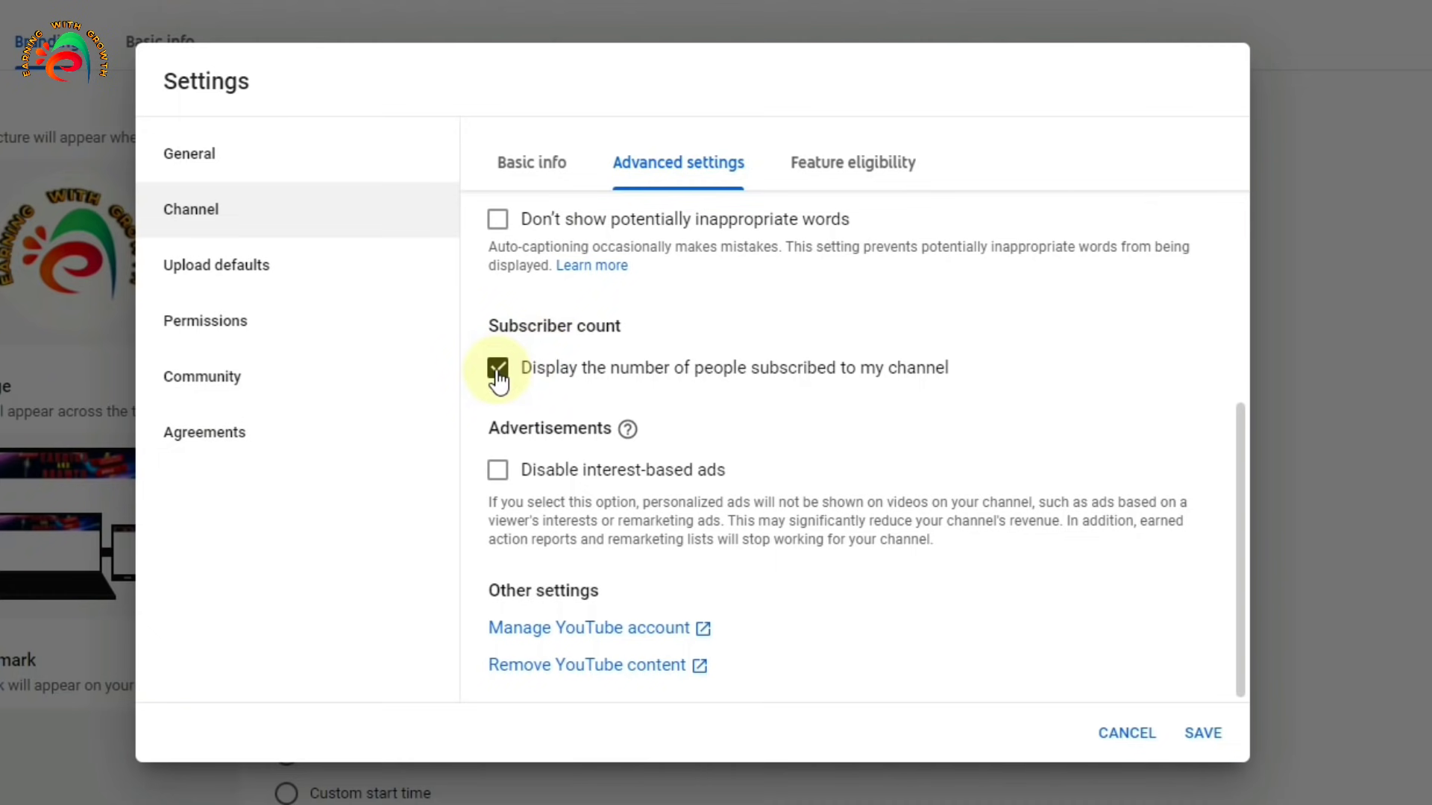
pyautogui.click(499, 371)
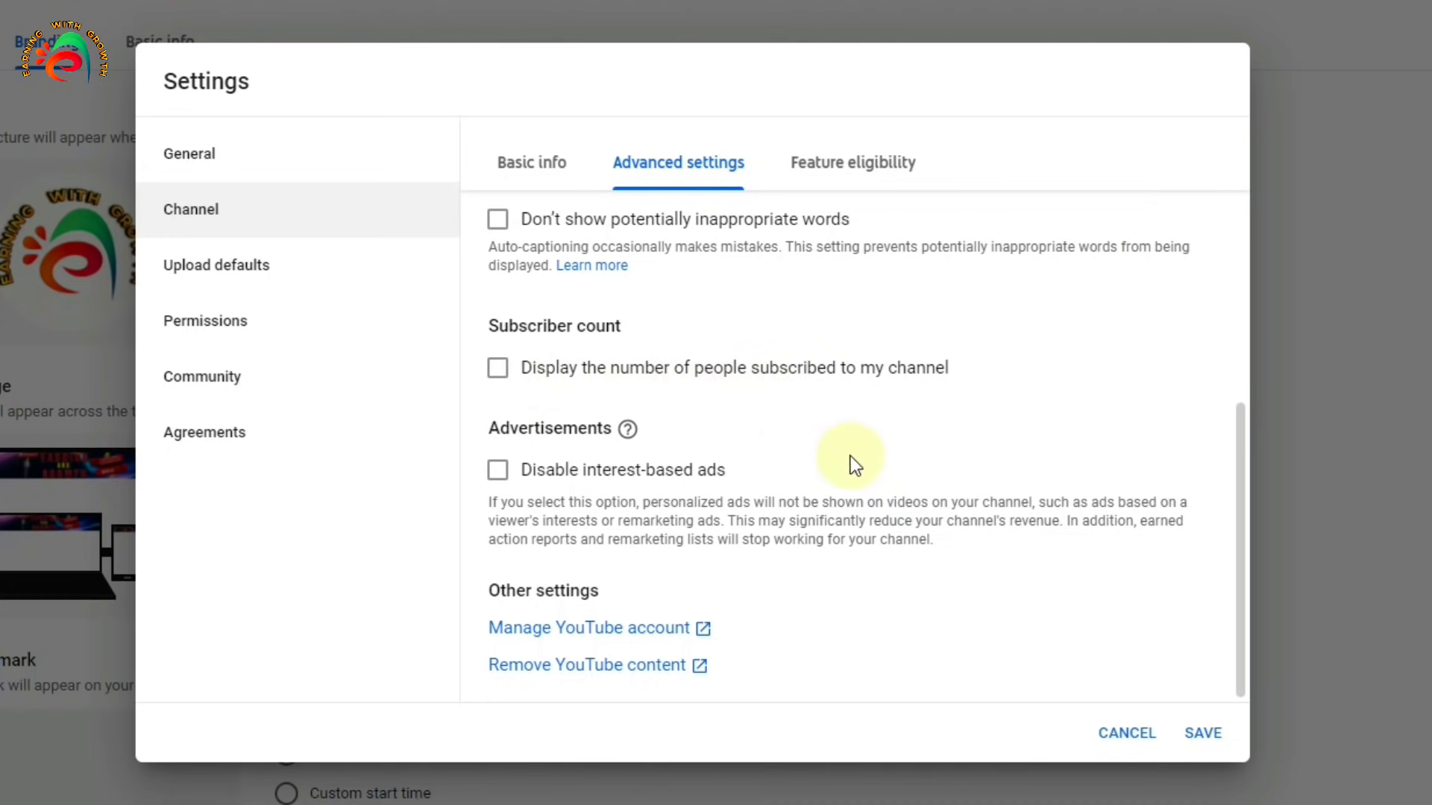
# Expand 2. Intermediate features on Feature eligibility to see its phone-verification requirement
pyautogui.click(836, 176)
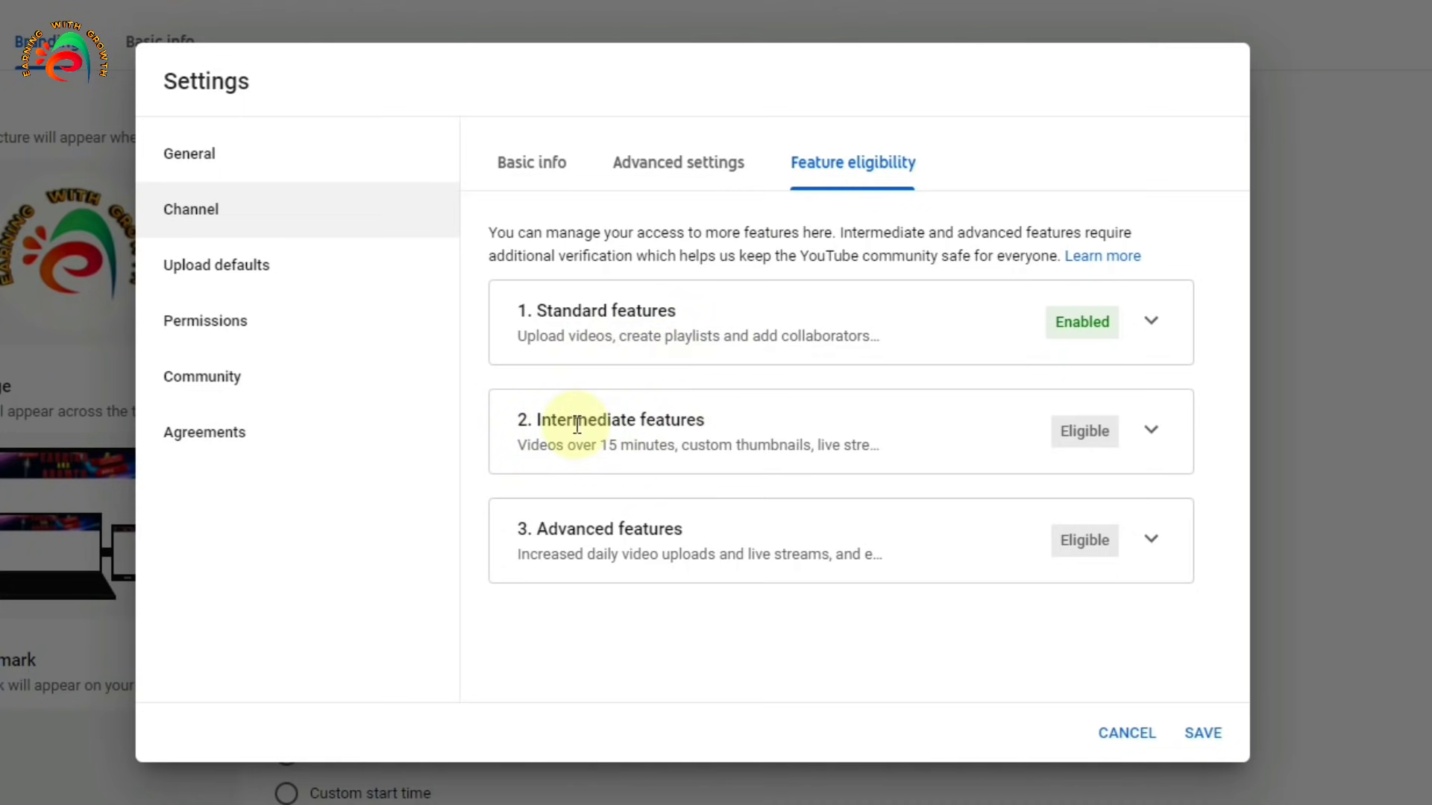
pyautogui.click(1152, 434)
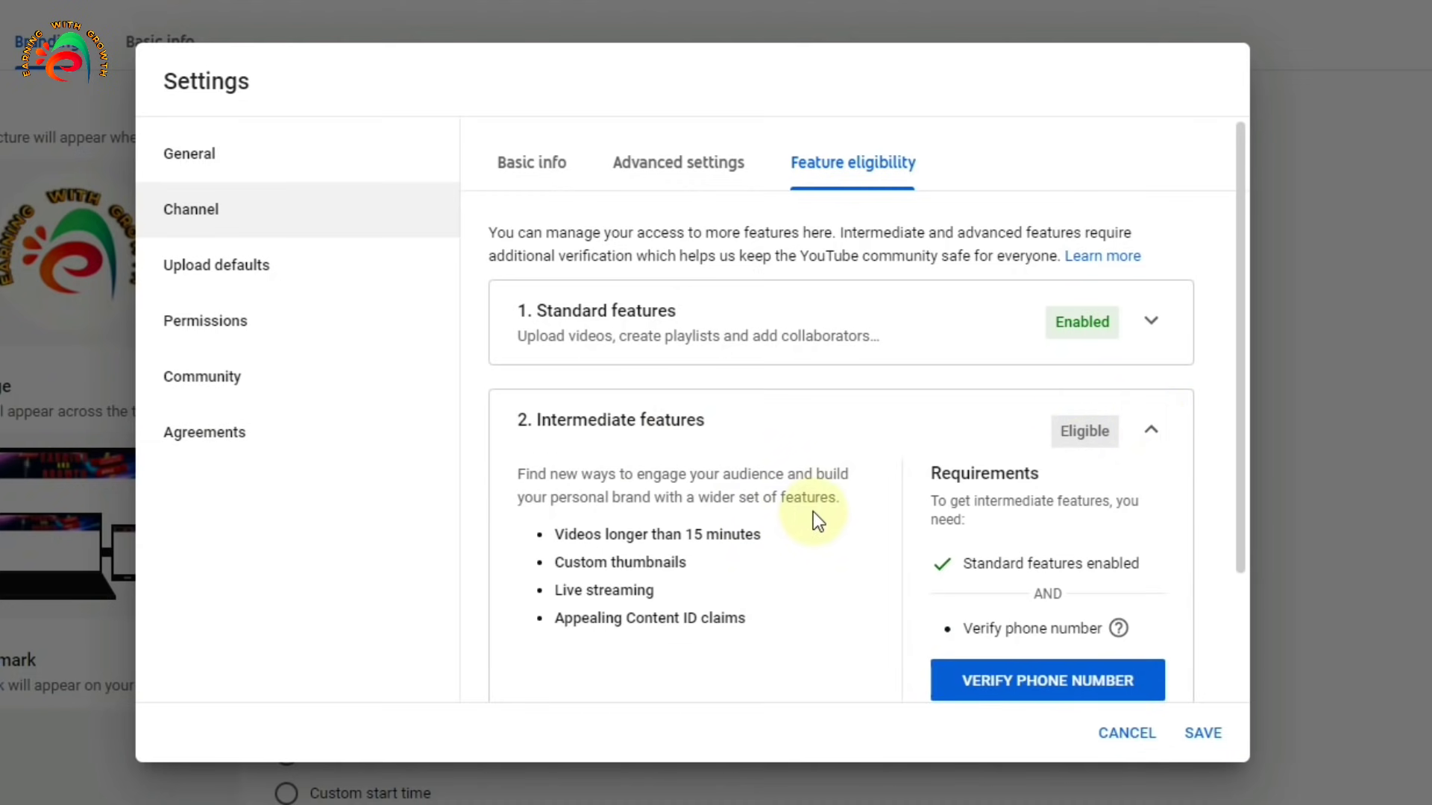
pyautogui.scroll(-2, 1041, 590)
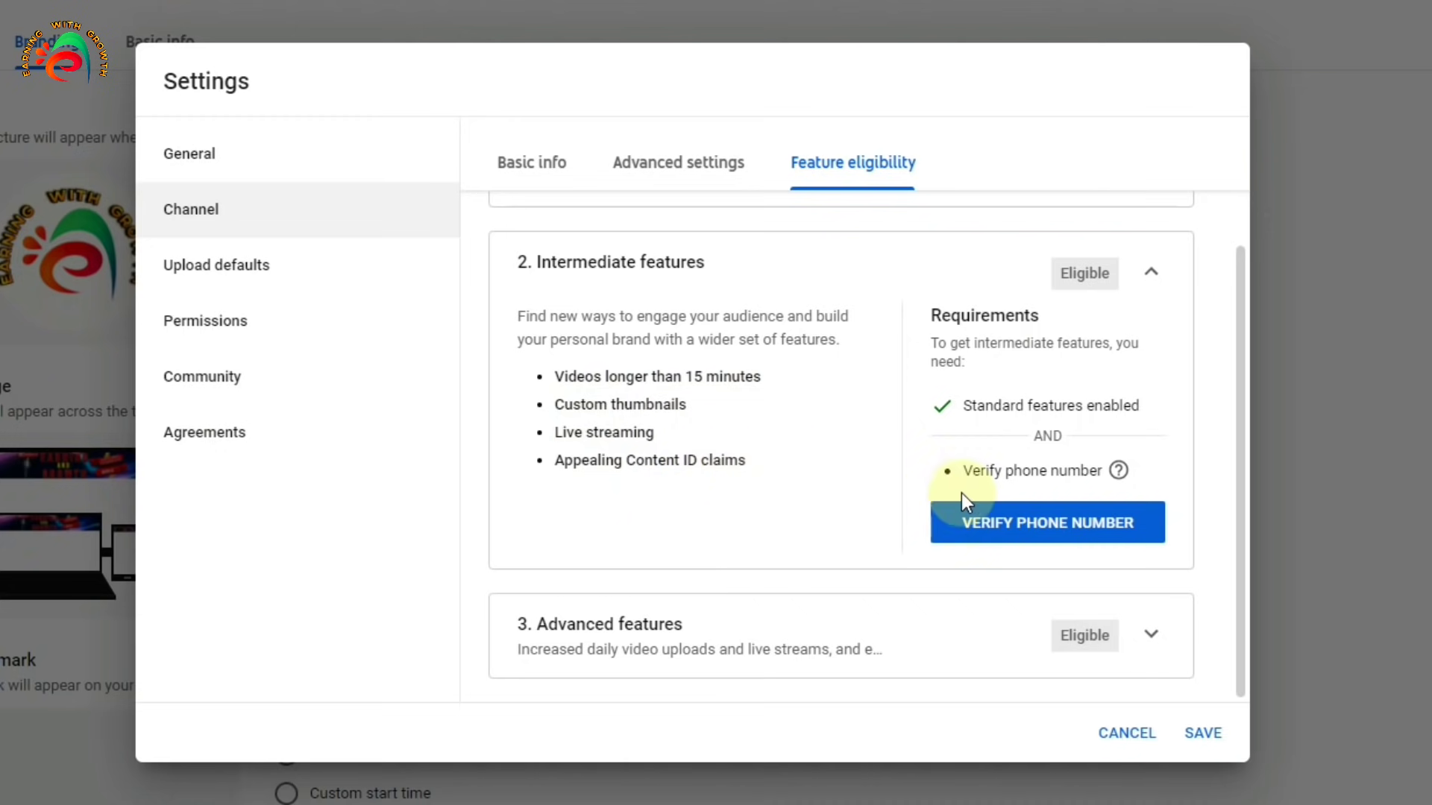
# Verify the channel's phone number with the SMS code to enable intermediate features
pyautogui.click(1043, 531)
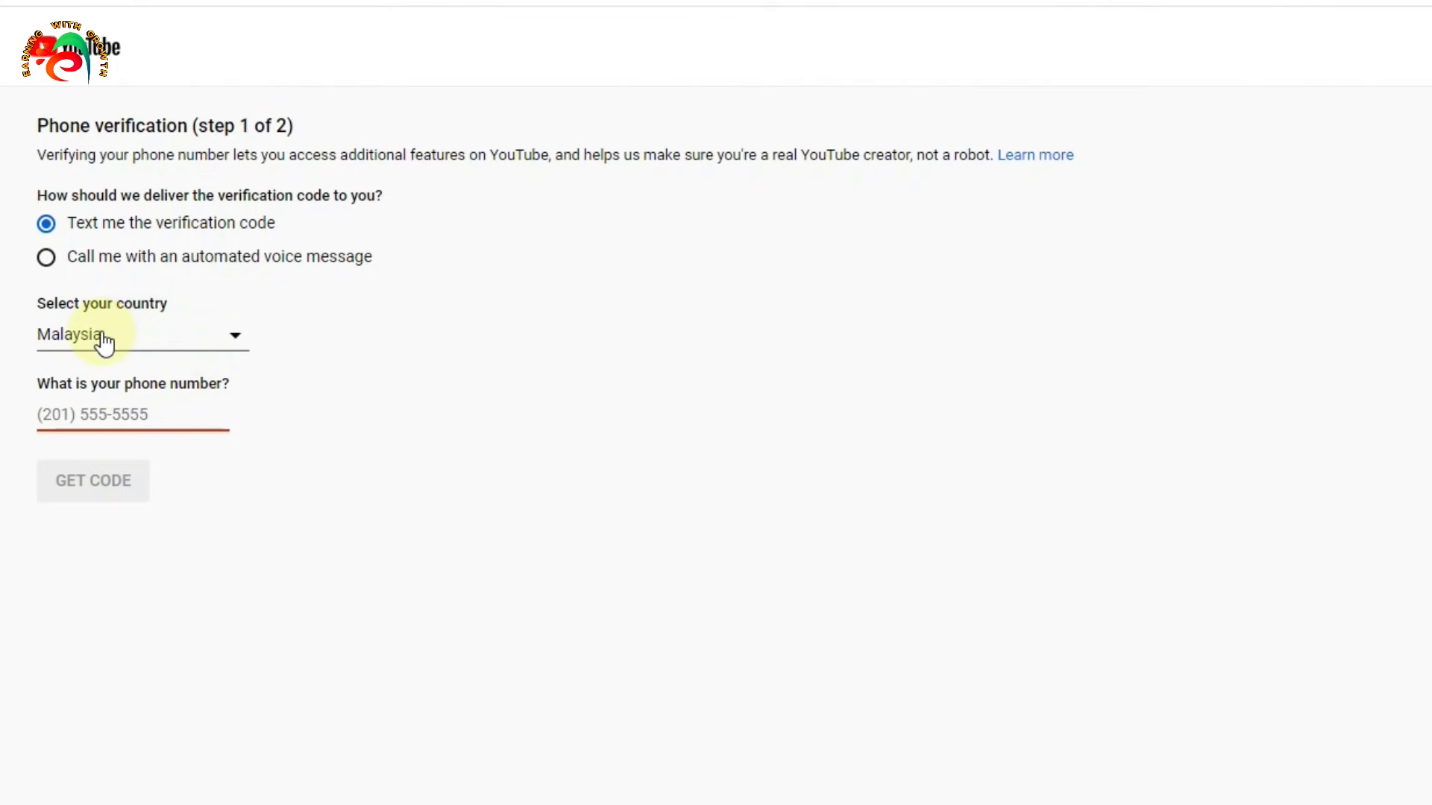
pyautogui.click(115, 418)
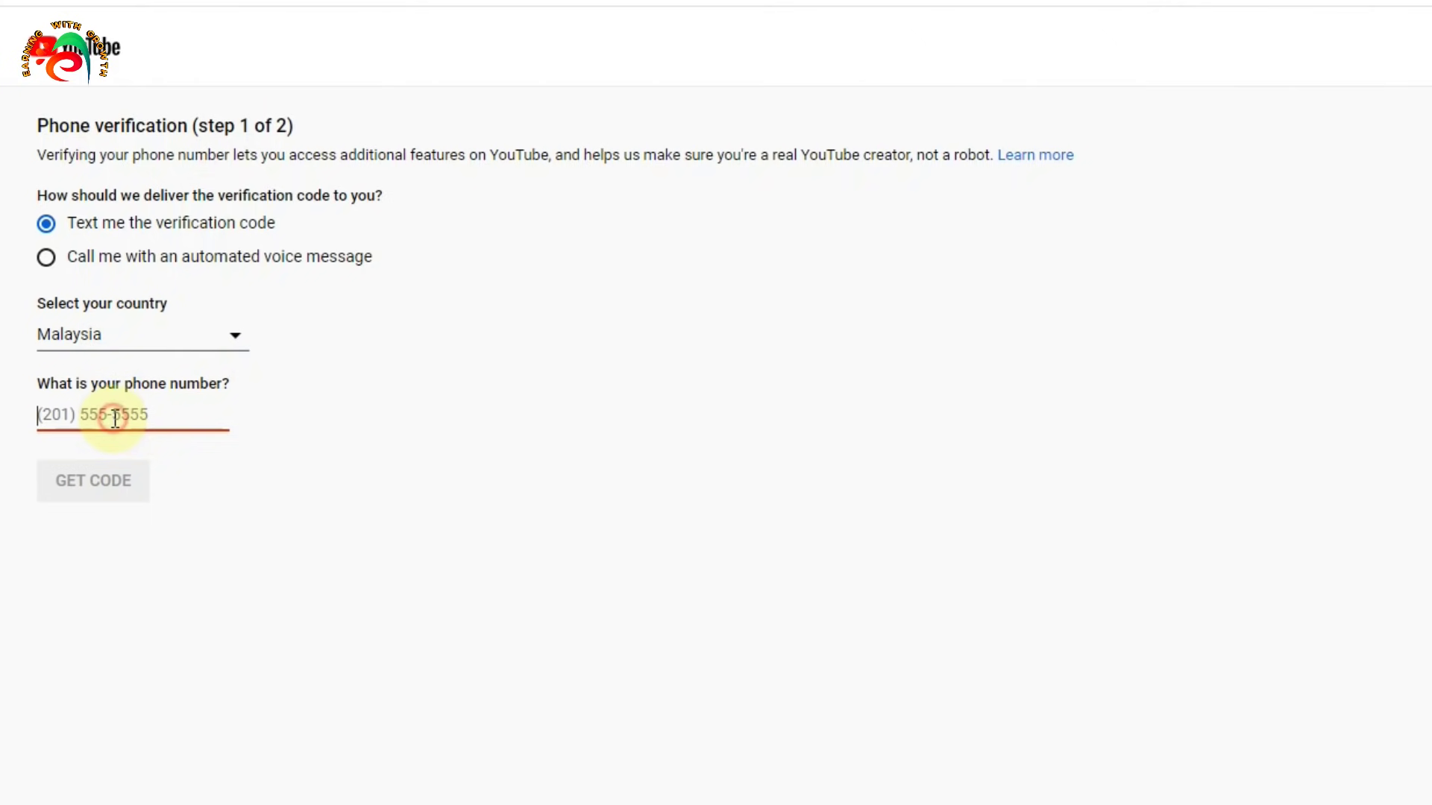
pyautogui.click(135, 492)
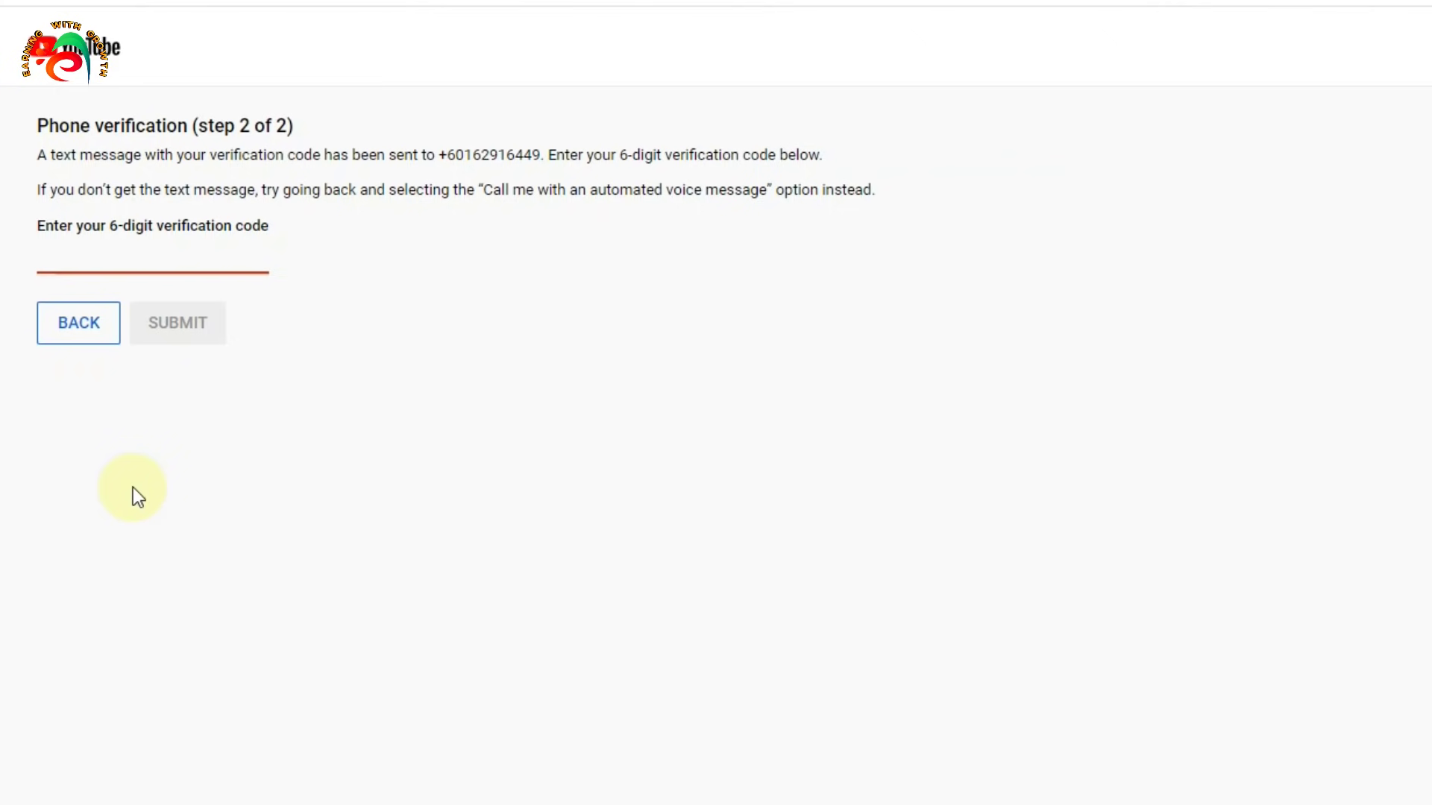
pyautogui.click(144, 252)
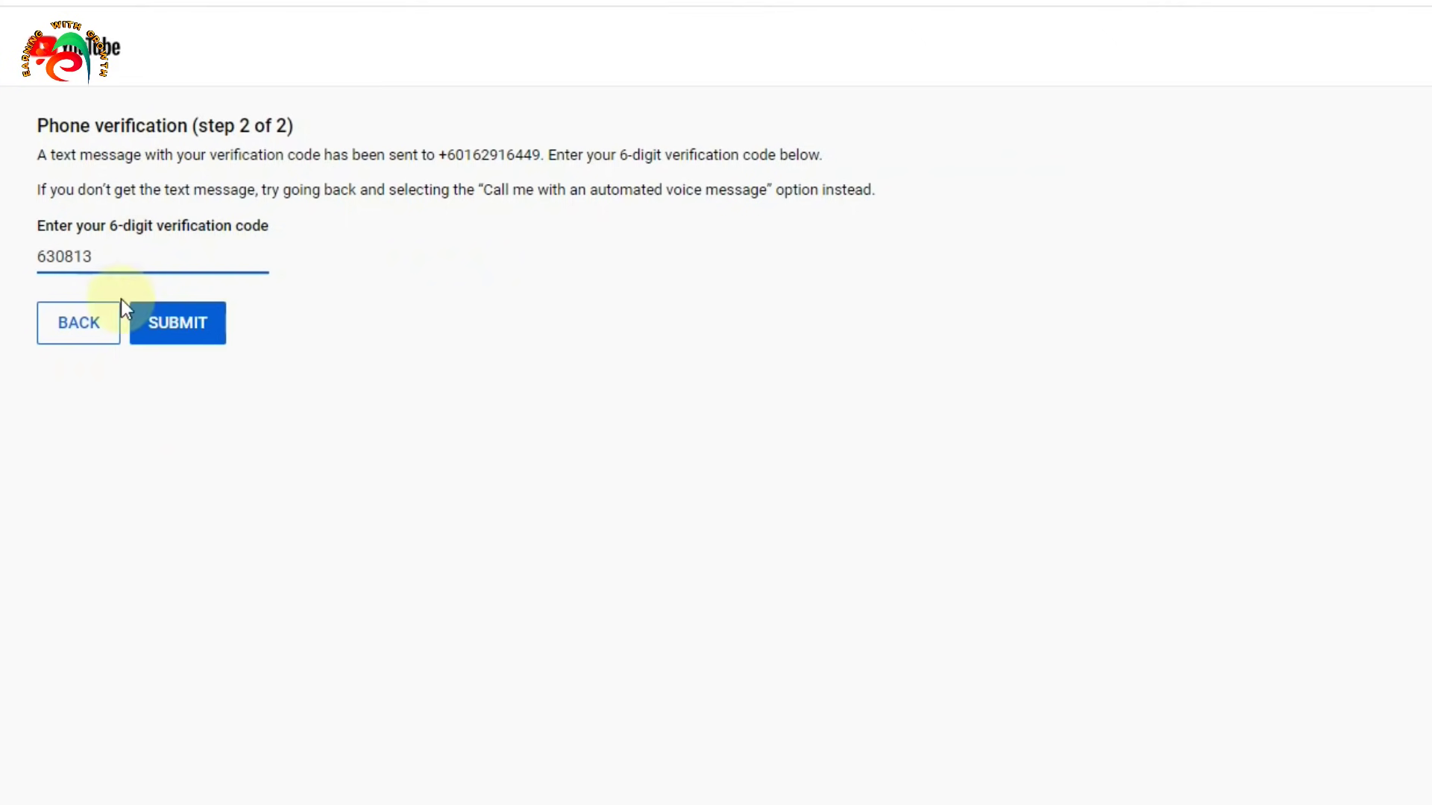
pyautogui.click(182, 327)
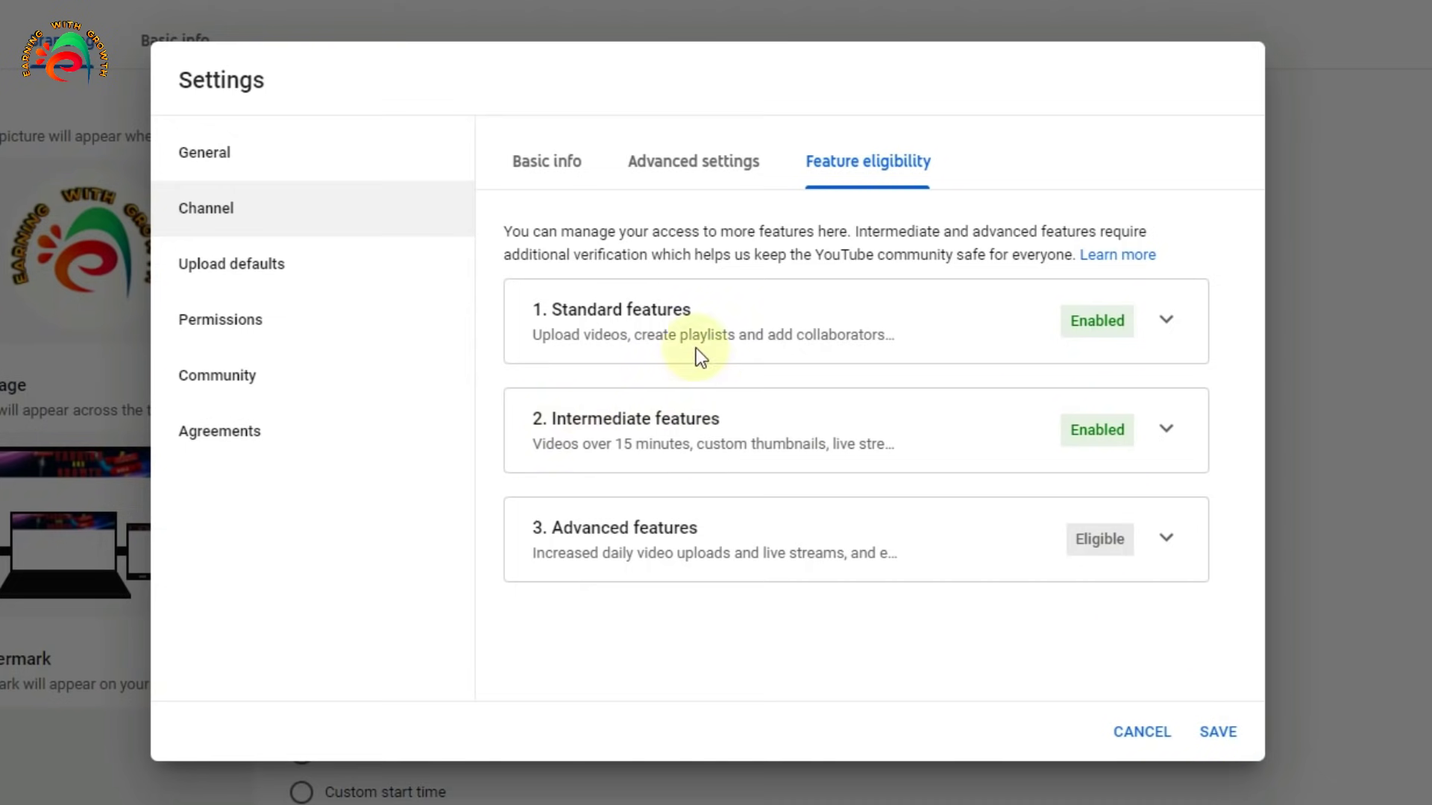
# Check Advanced features access, dismiss the verification choices, and save the channel settings
pyautogui.click(1166, 539)
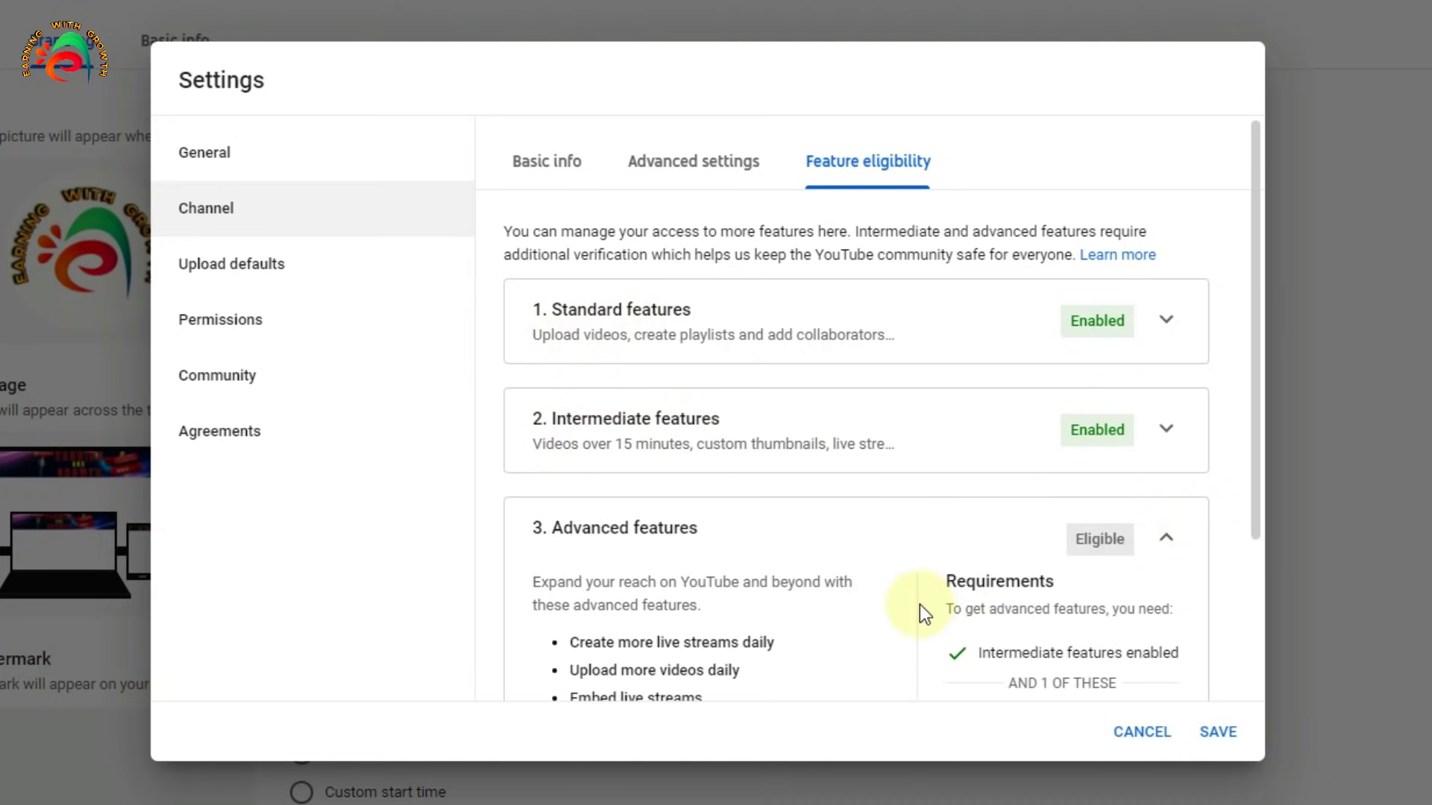
pyautogui.scroll(-3, 941, 610)
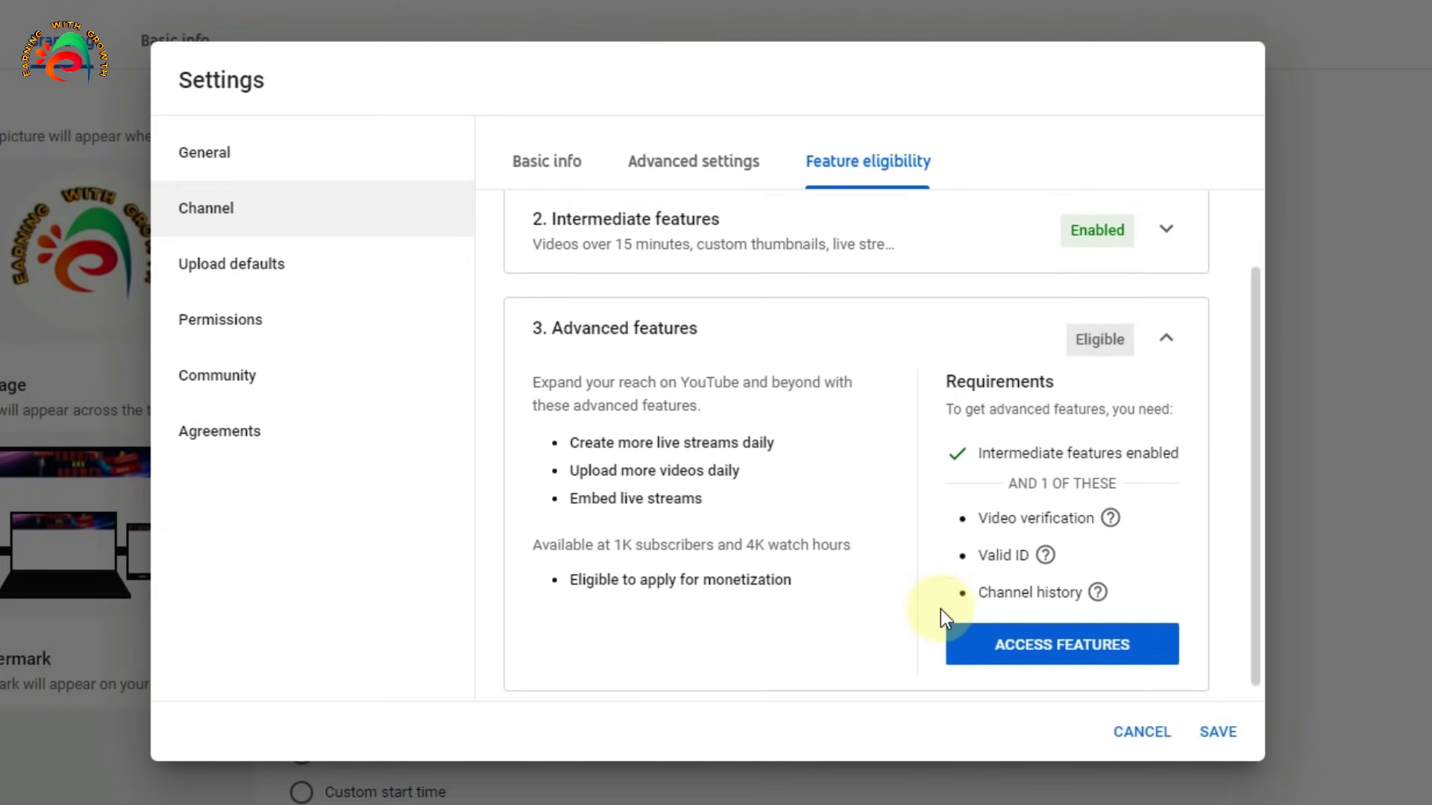
pyautogui.click(1029, 634)
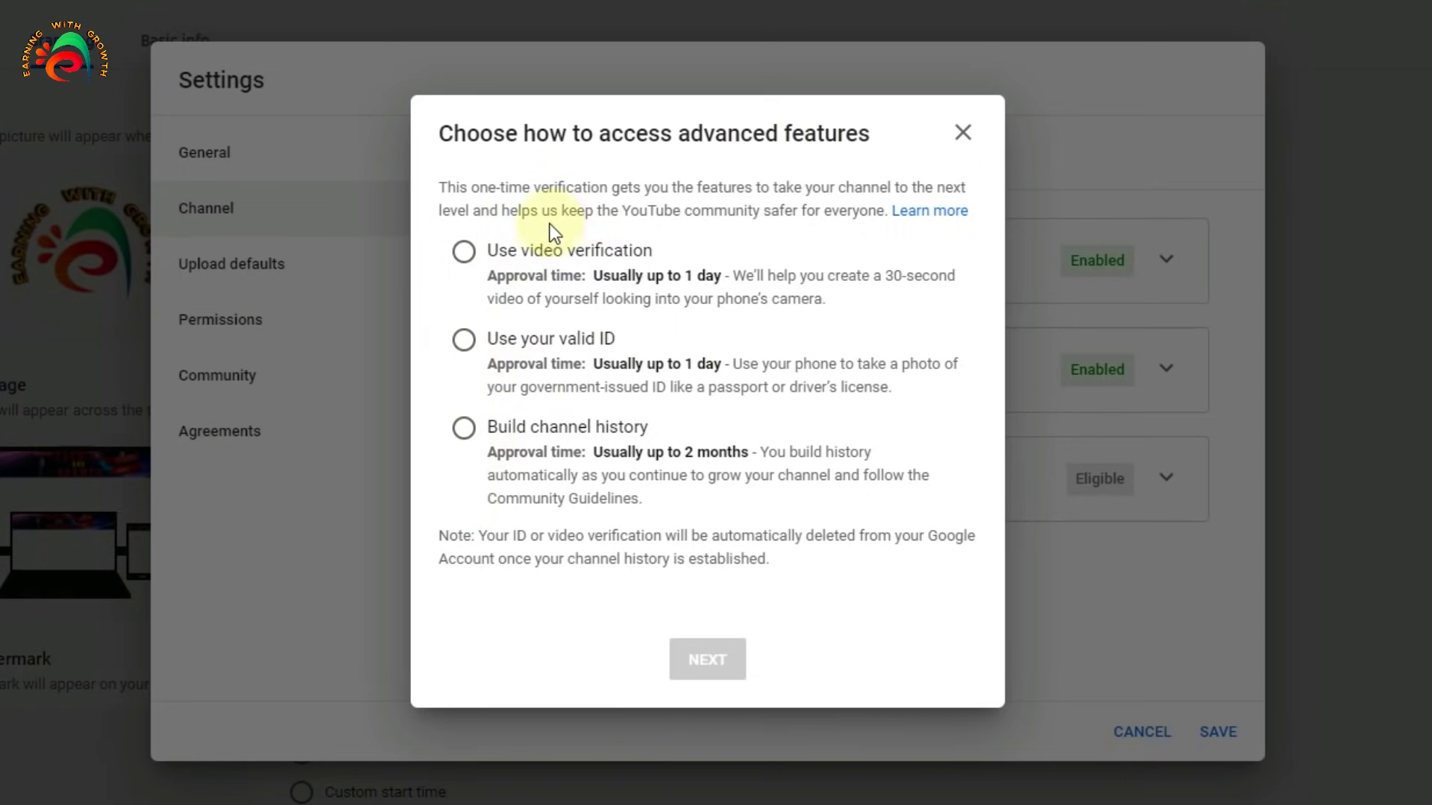
pyautogui.click(961, 132)
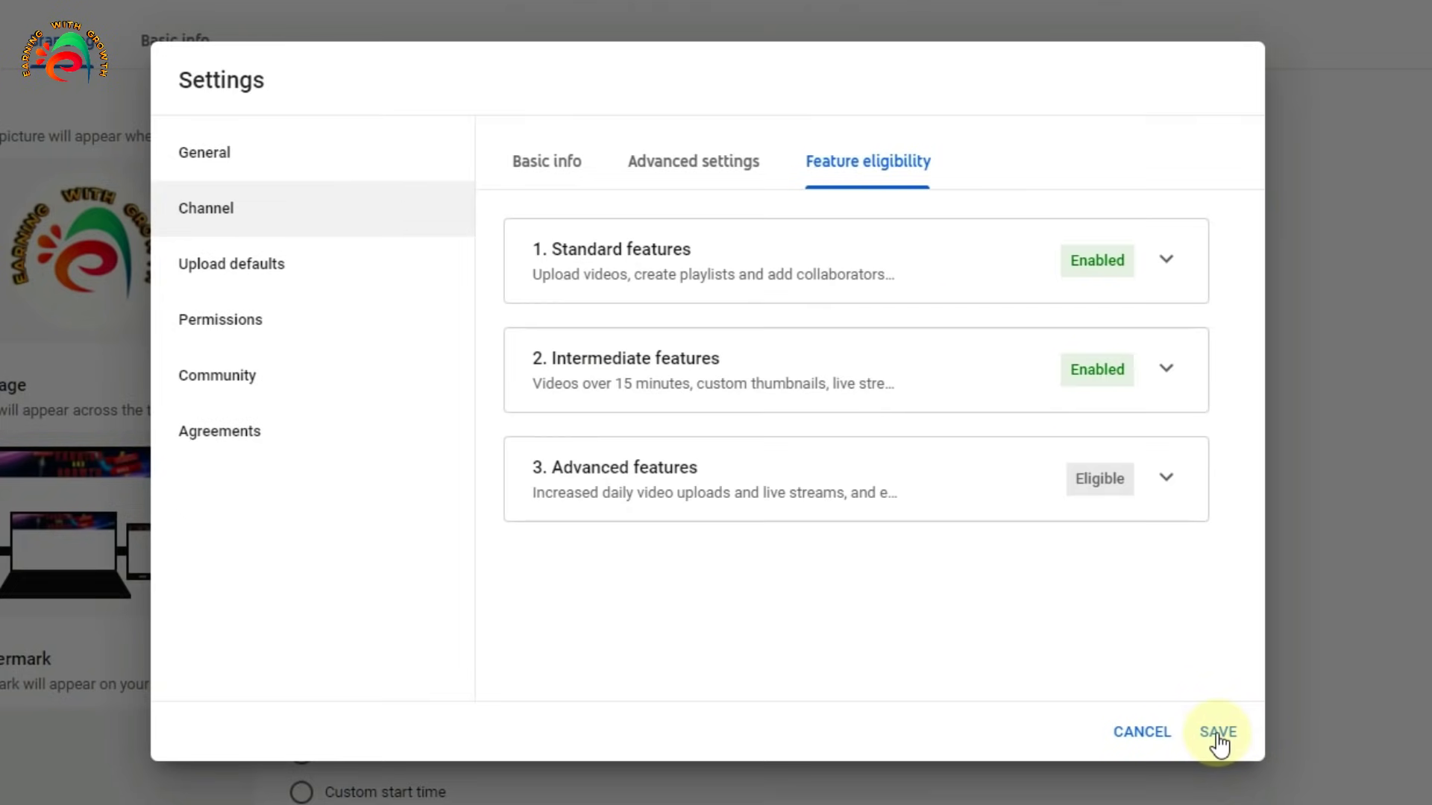
pyautogui.click(1218, 732)
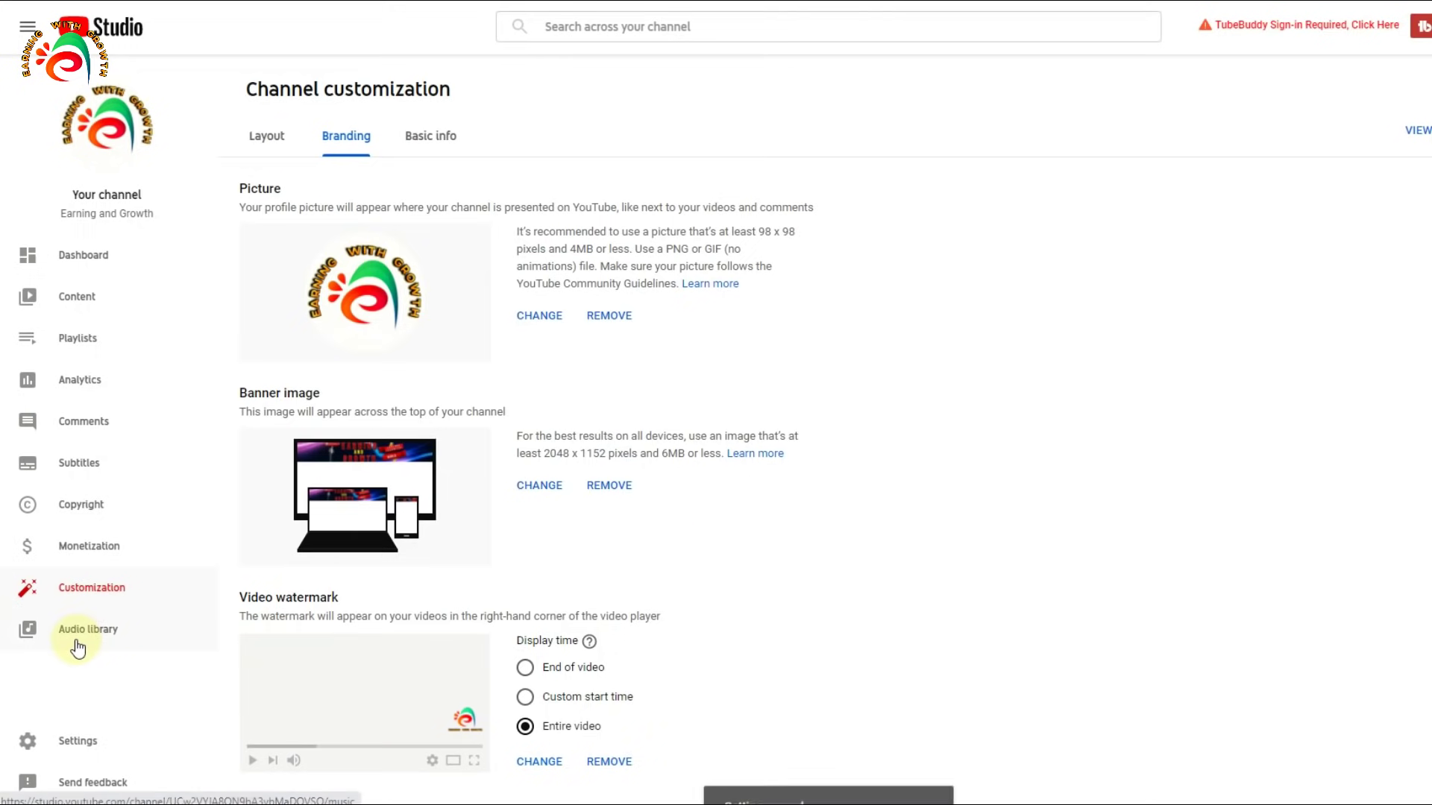
# Open the Upload defaults section of Settings
pyautogui.click(77, 742)
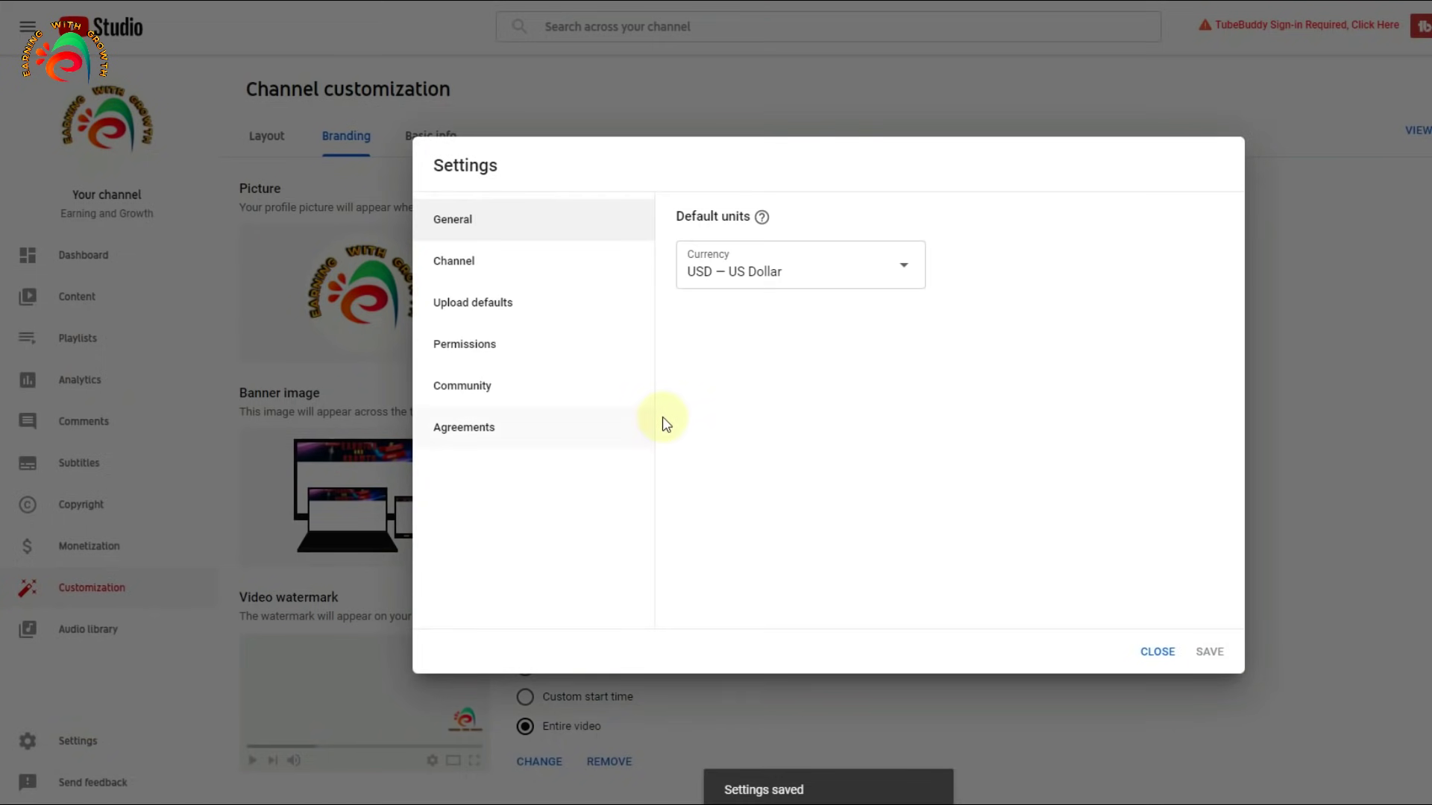
pyautogui.click(485, 312)
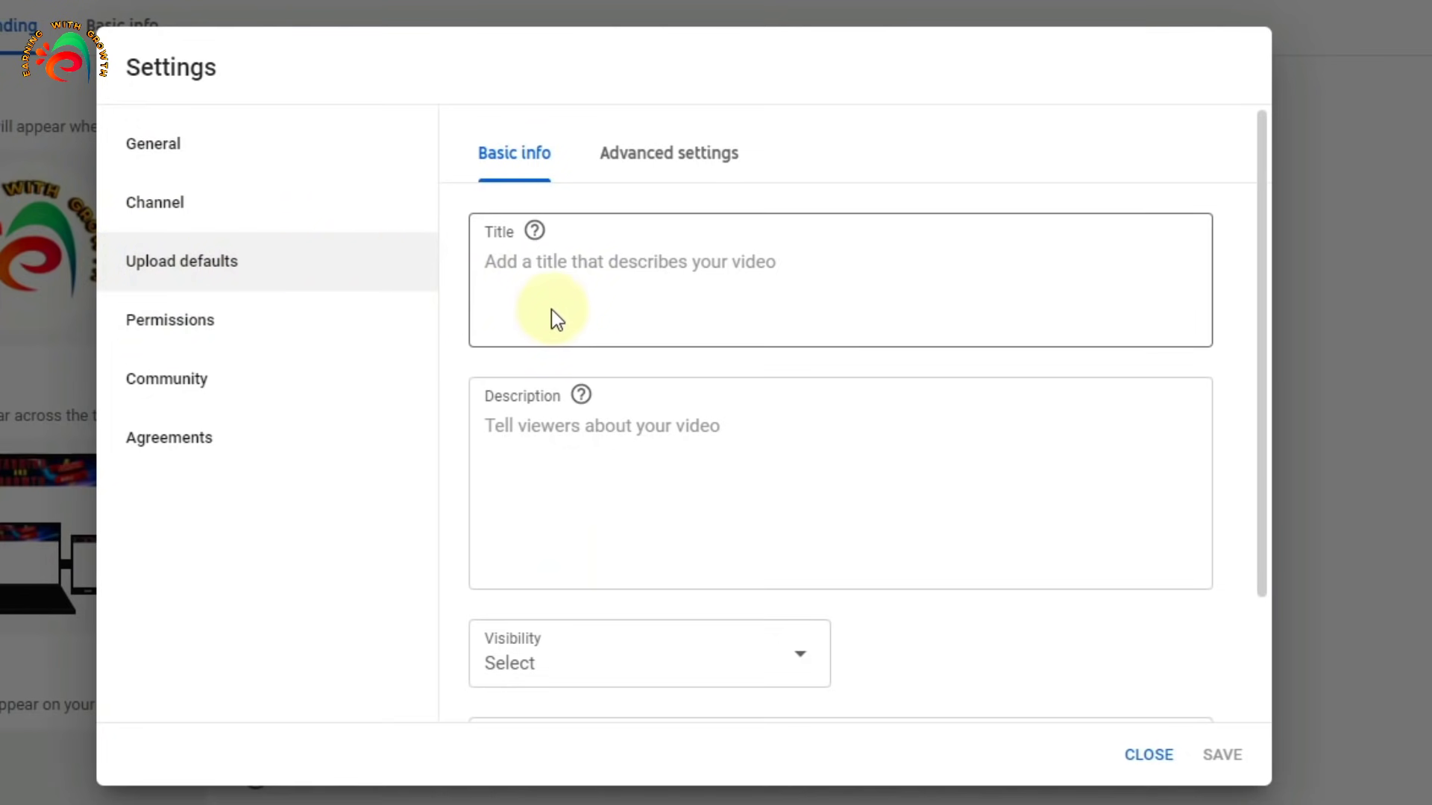
pyautogui.scroll(-2, 550, 668)
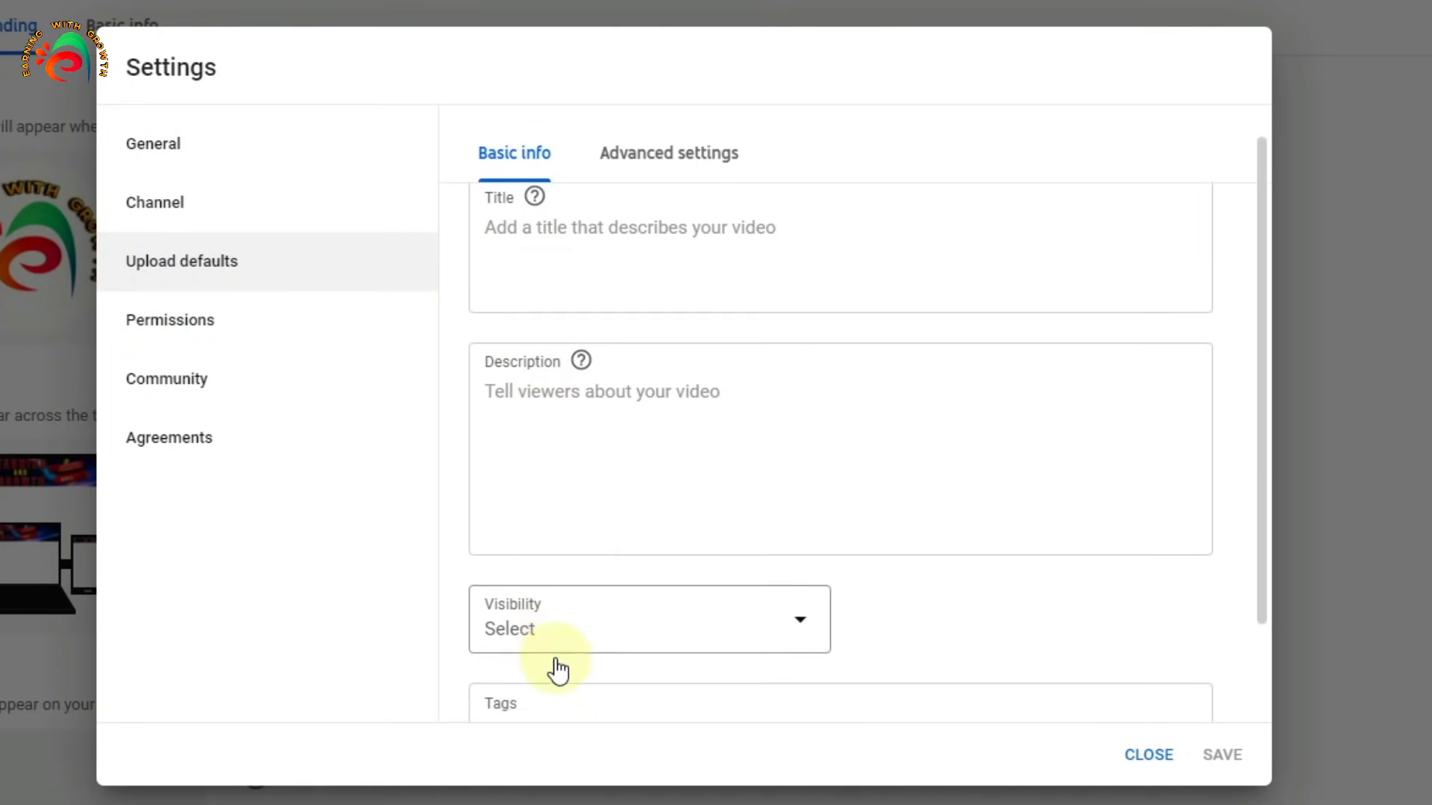
pyautogui.scroll(2, 559, 637)
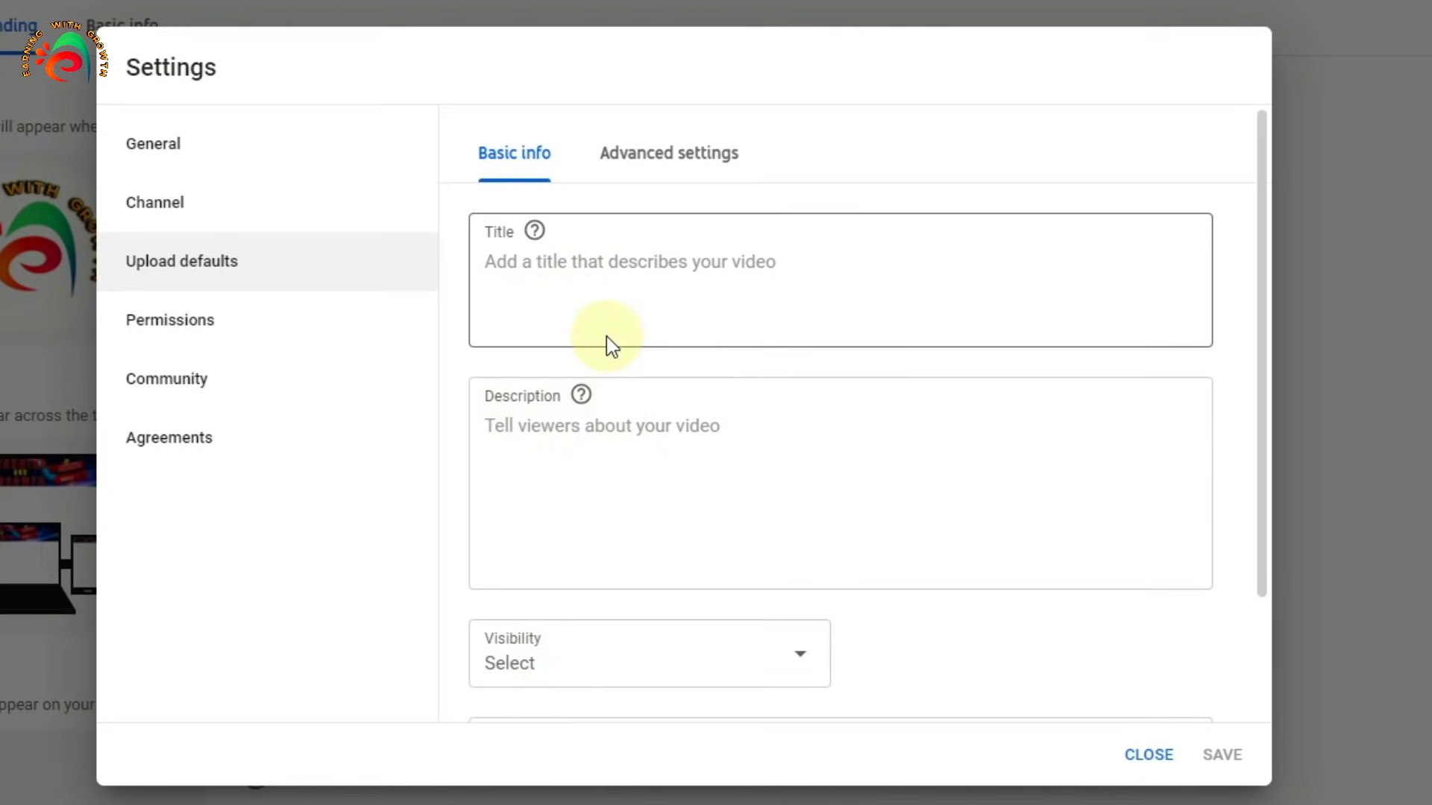
pyautogui.scroll(-2, 601, 678)
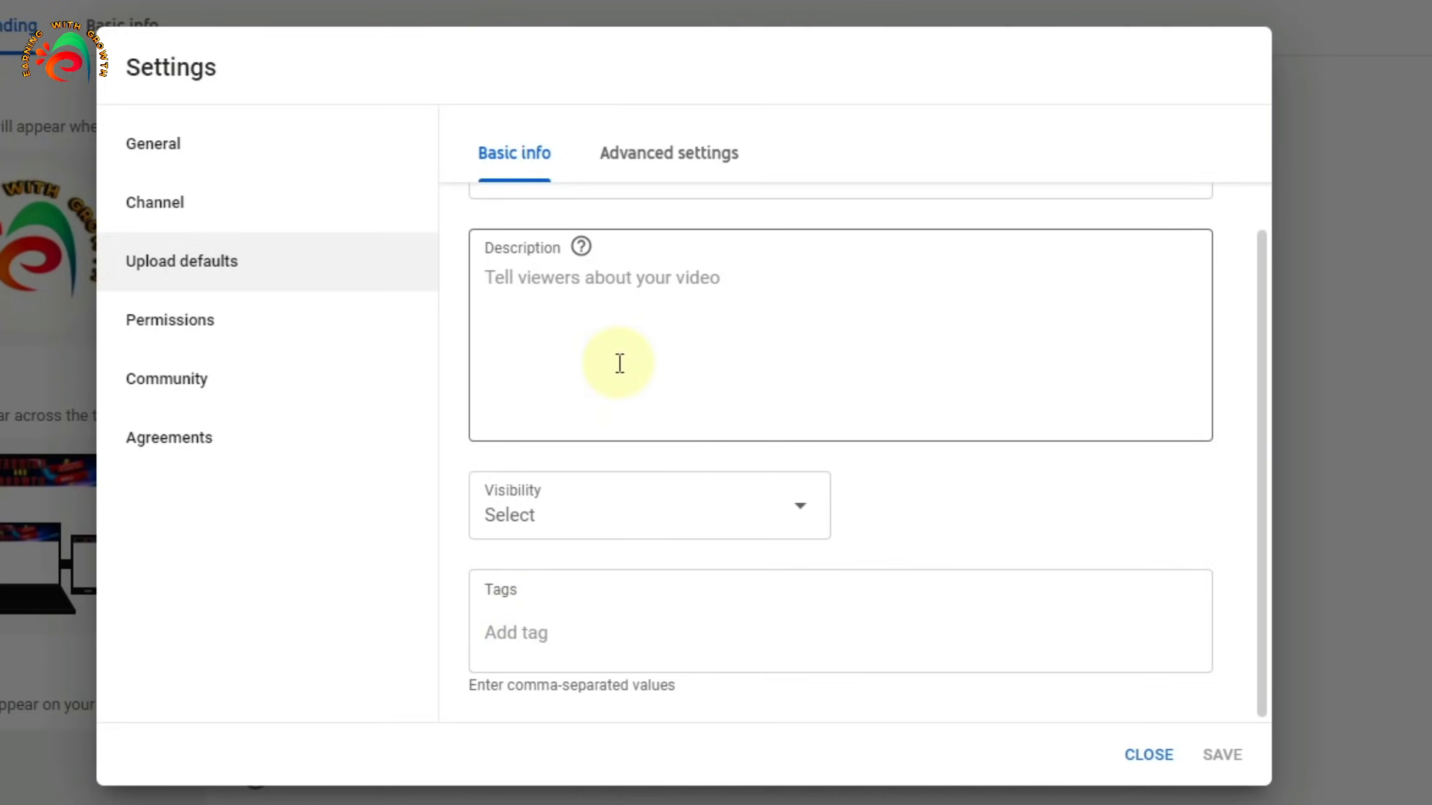
pyautogui.scroll(2, 528, 342)
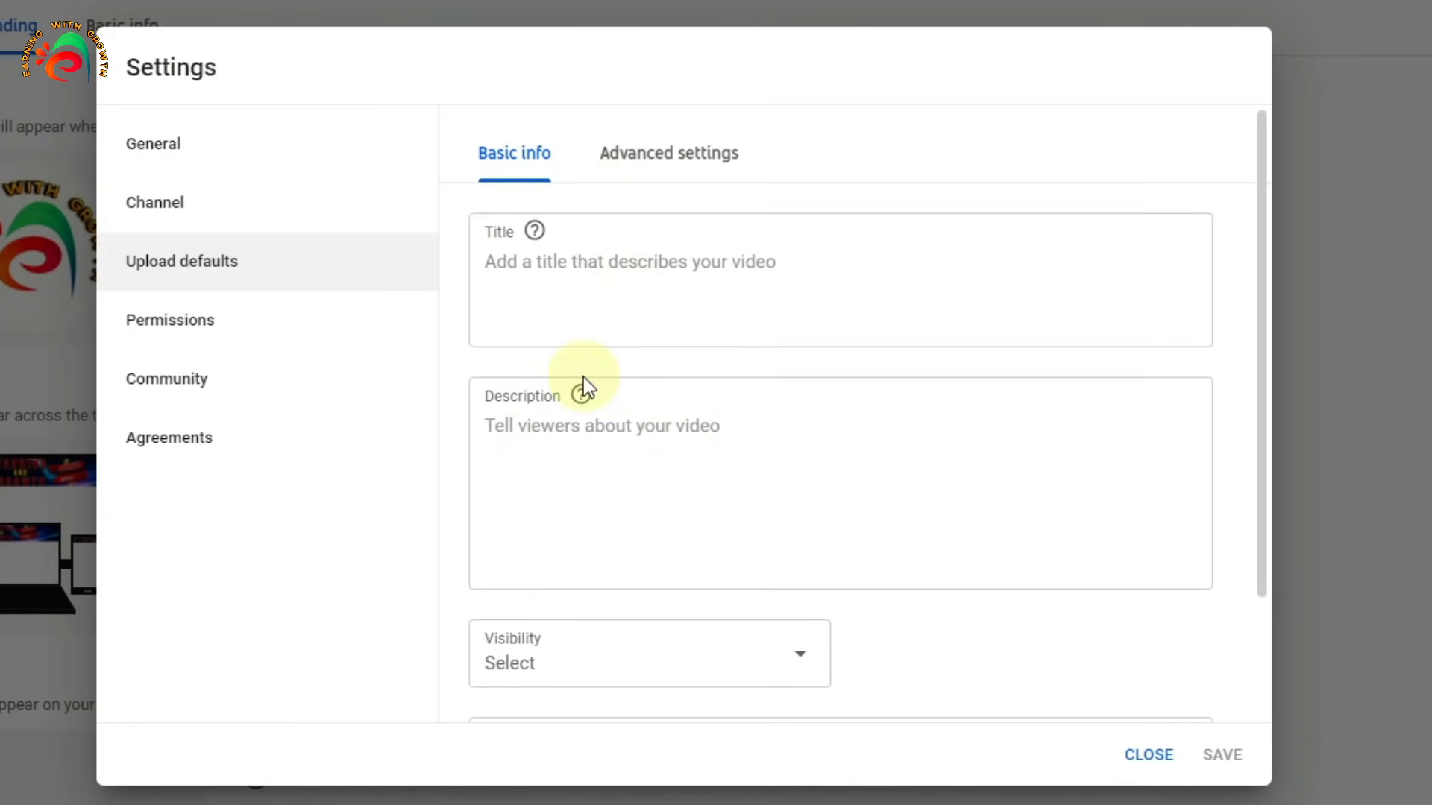
# Paste the subscribe-reminder default description with #earningandgrowth
pyautogui.click(566, 424)
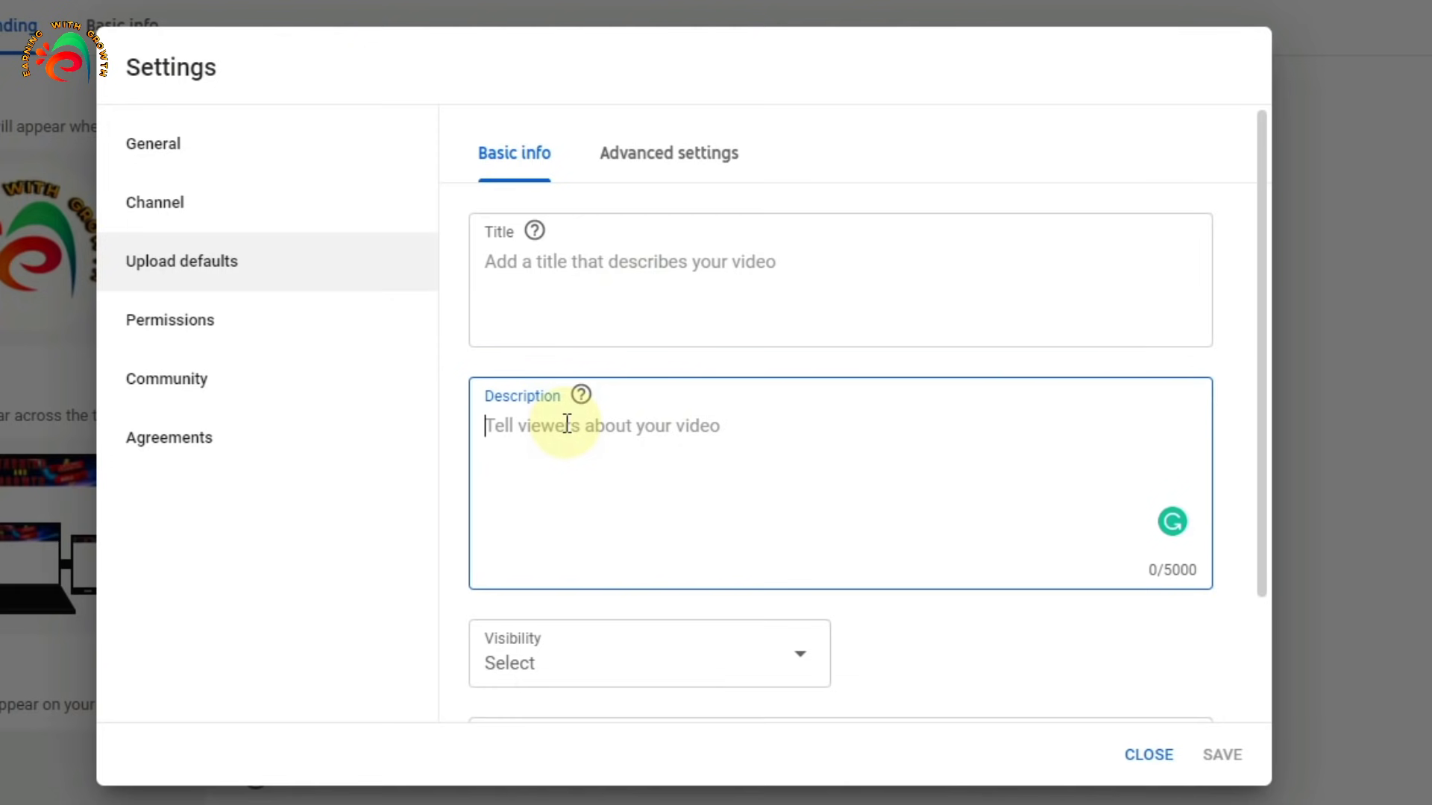
pyautogui.write('I')
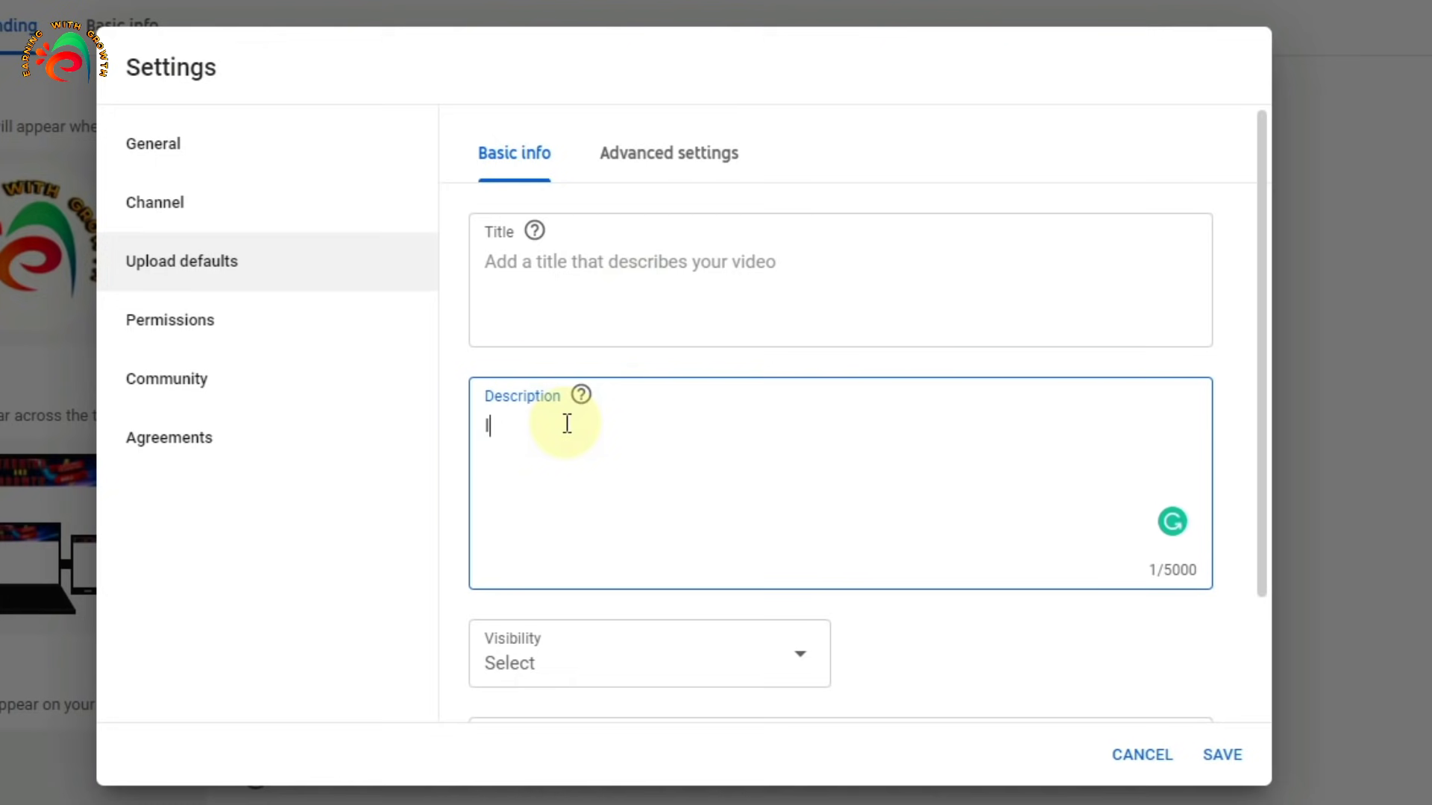
pyautogui.write("hope you like this video, please subscribe to our channel, and don't forget to press the bell icon for new videos thank you   #earningandgrowth")
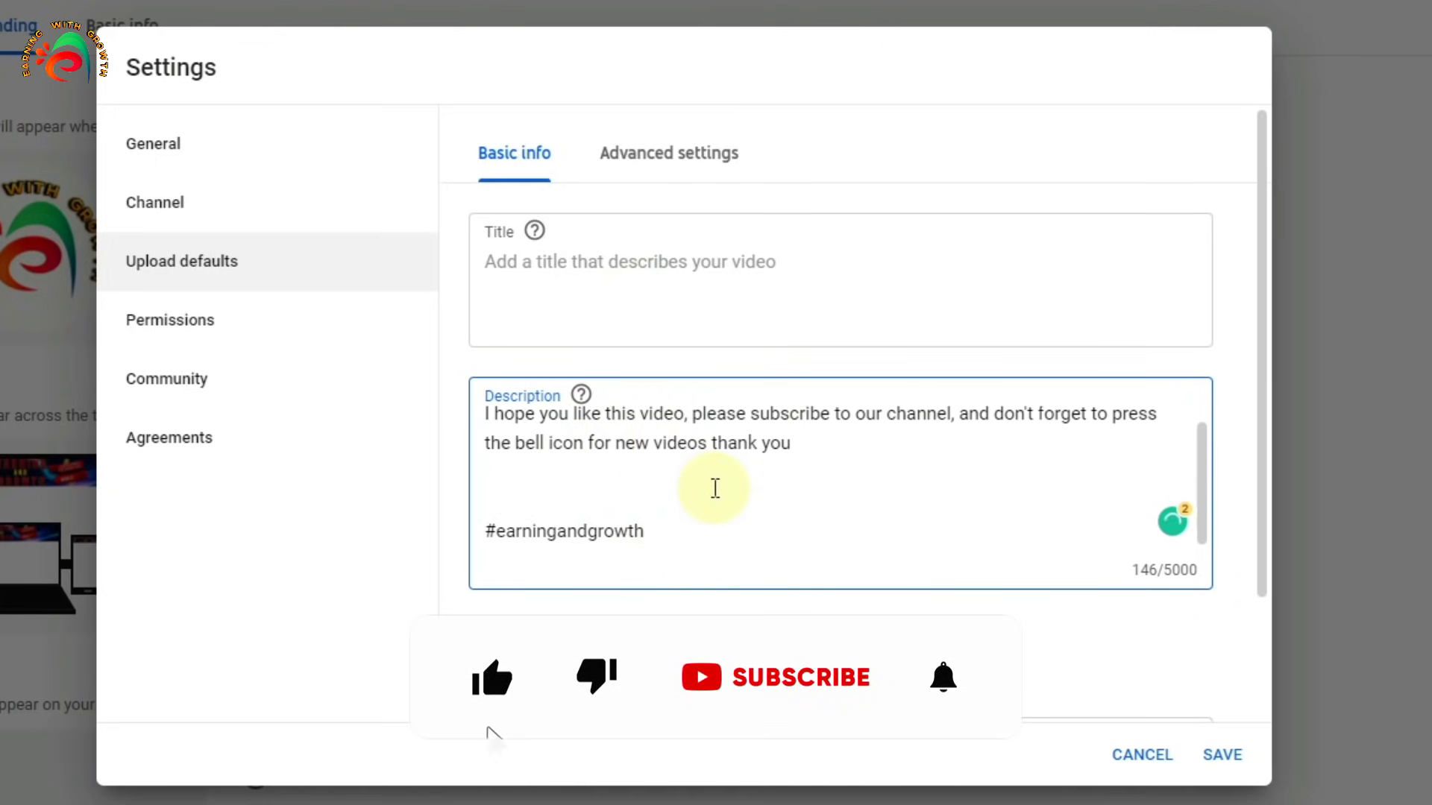
pyautogui.scroll(1, 715, 488)
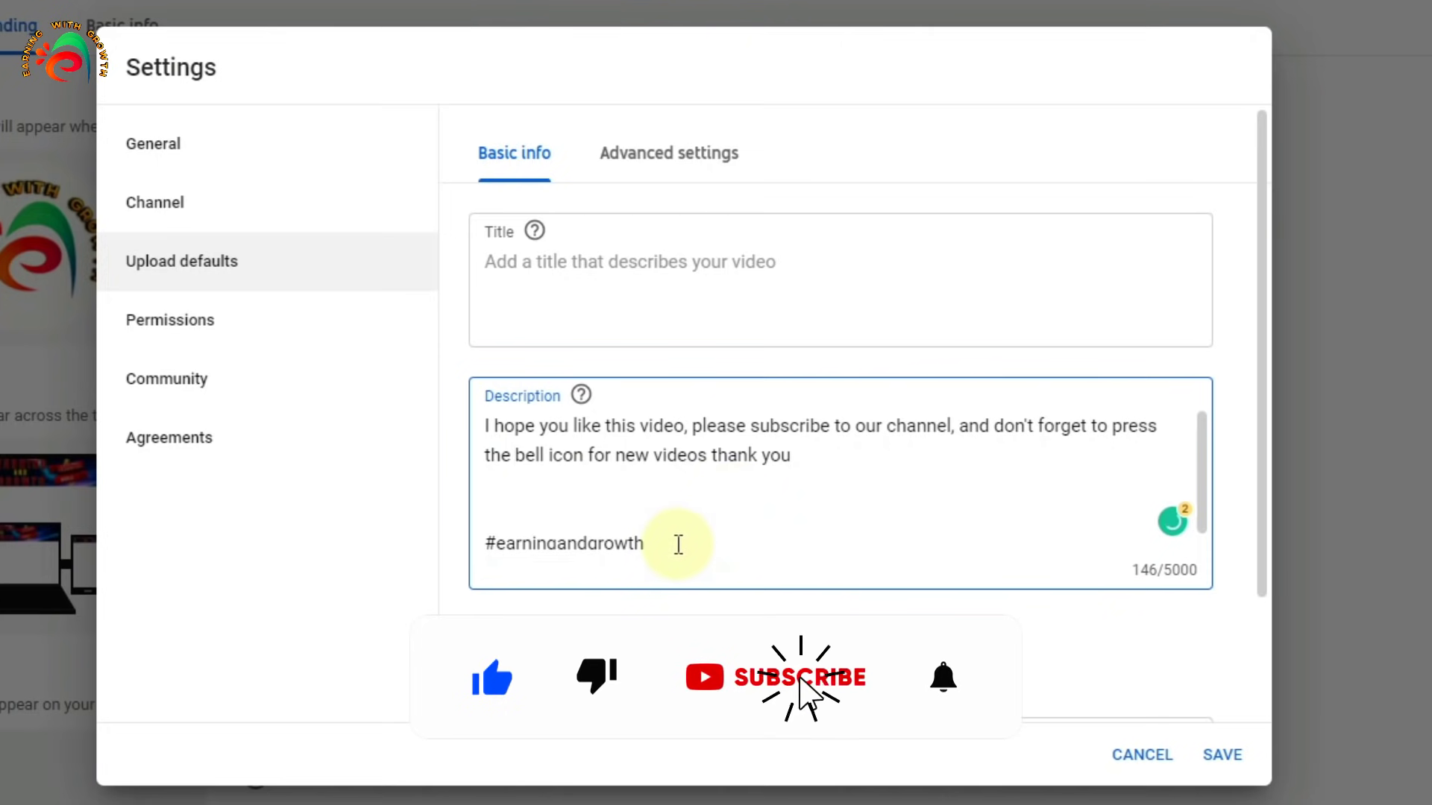
pyautogui.click(790, 460)
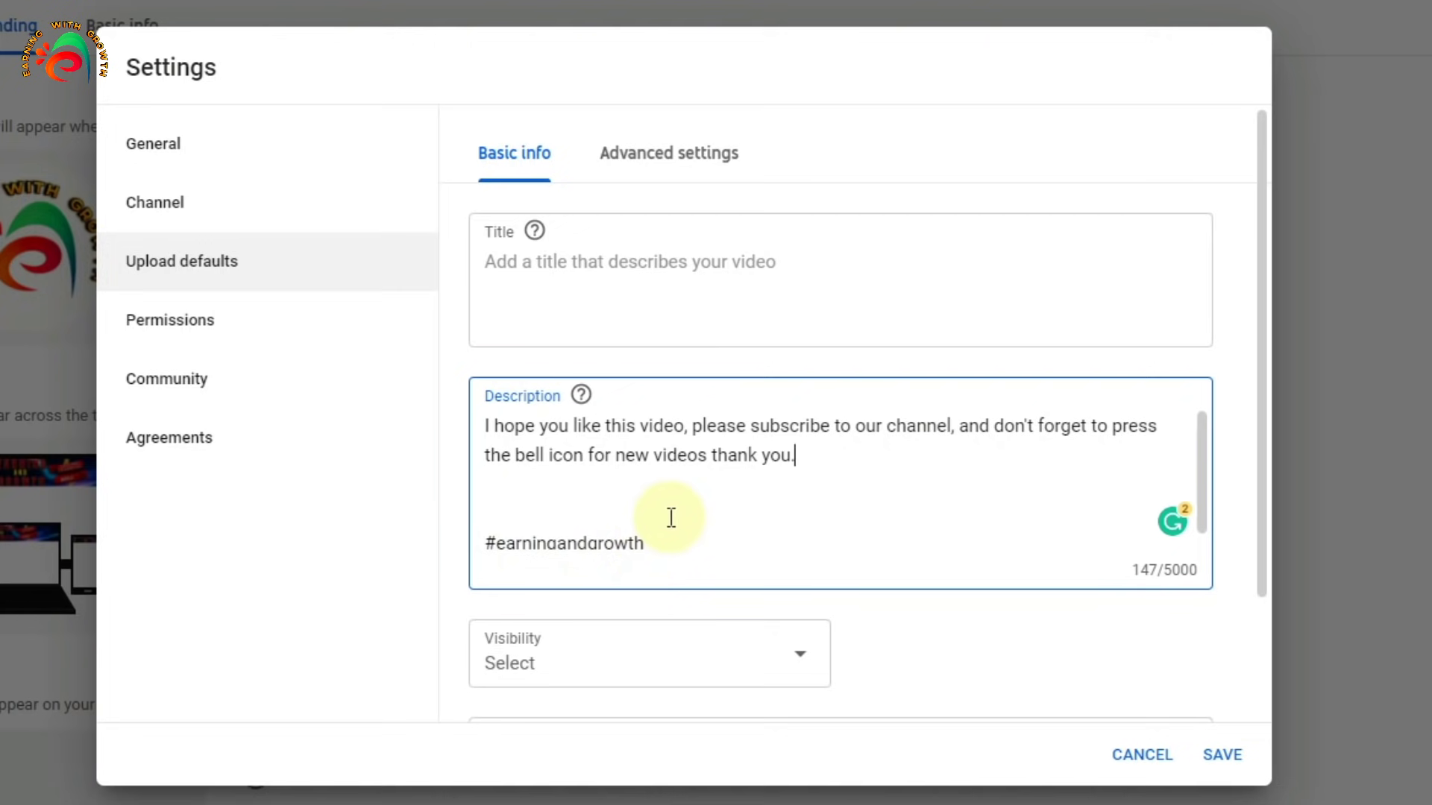
pyautogui.scroll(-1, 675, 508)
pyautogui.scroll(-2, 684, 663)
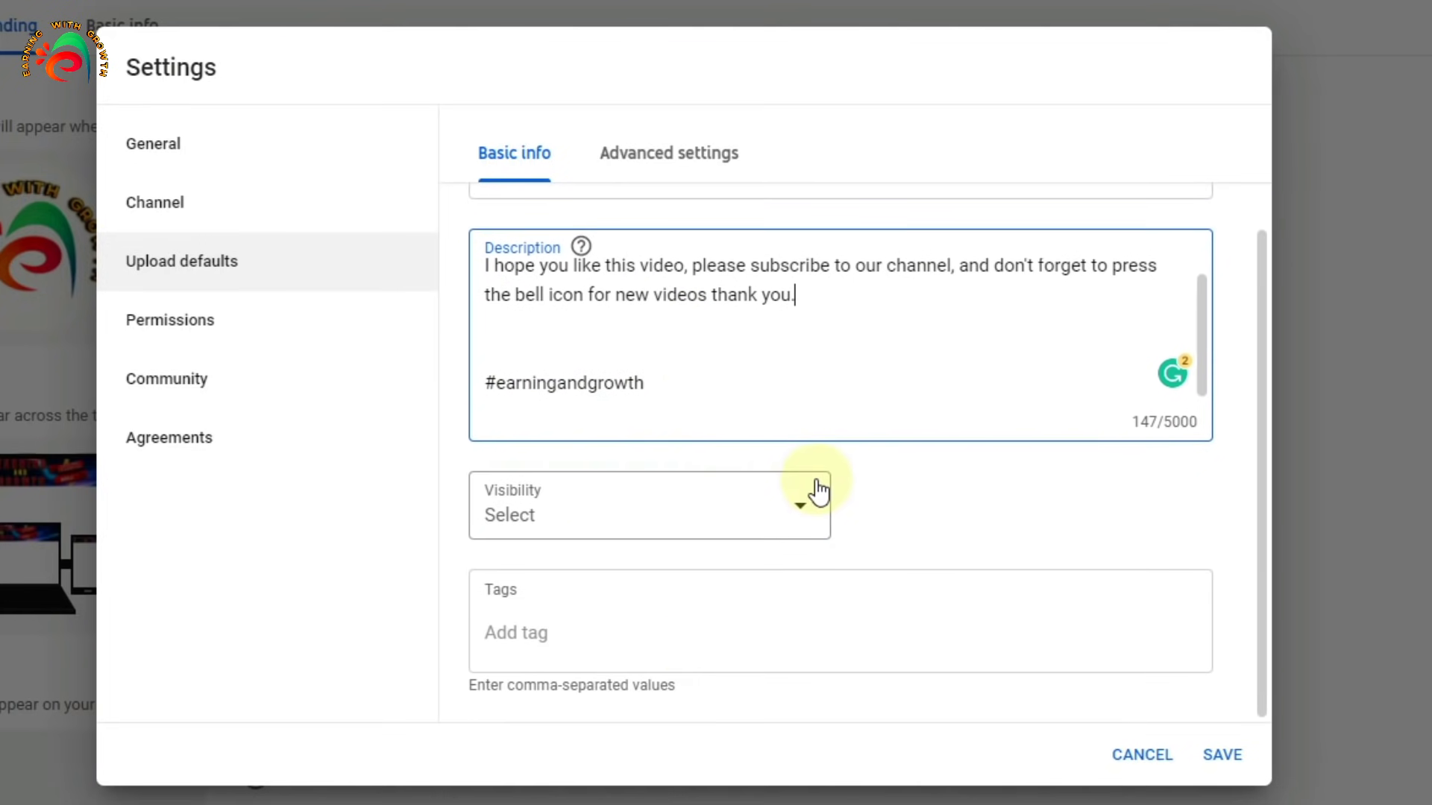
# Set default visibility to Private and add the tag 'earning and growth'
pyautogui.click(793, 512)
pyautogui.click(529, 541)
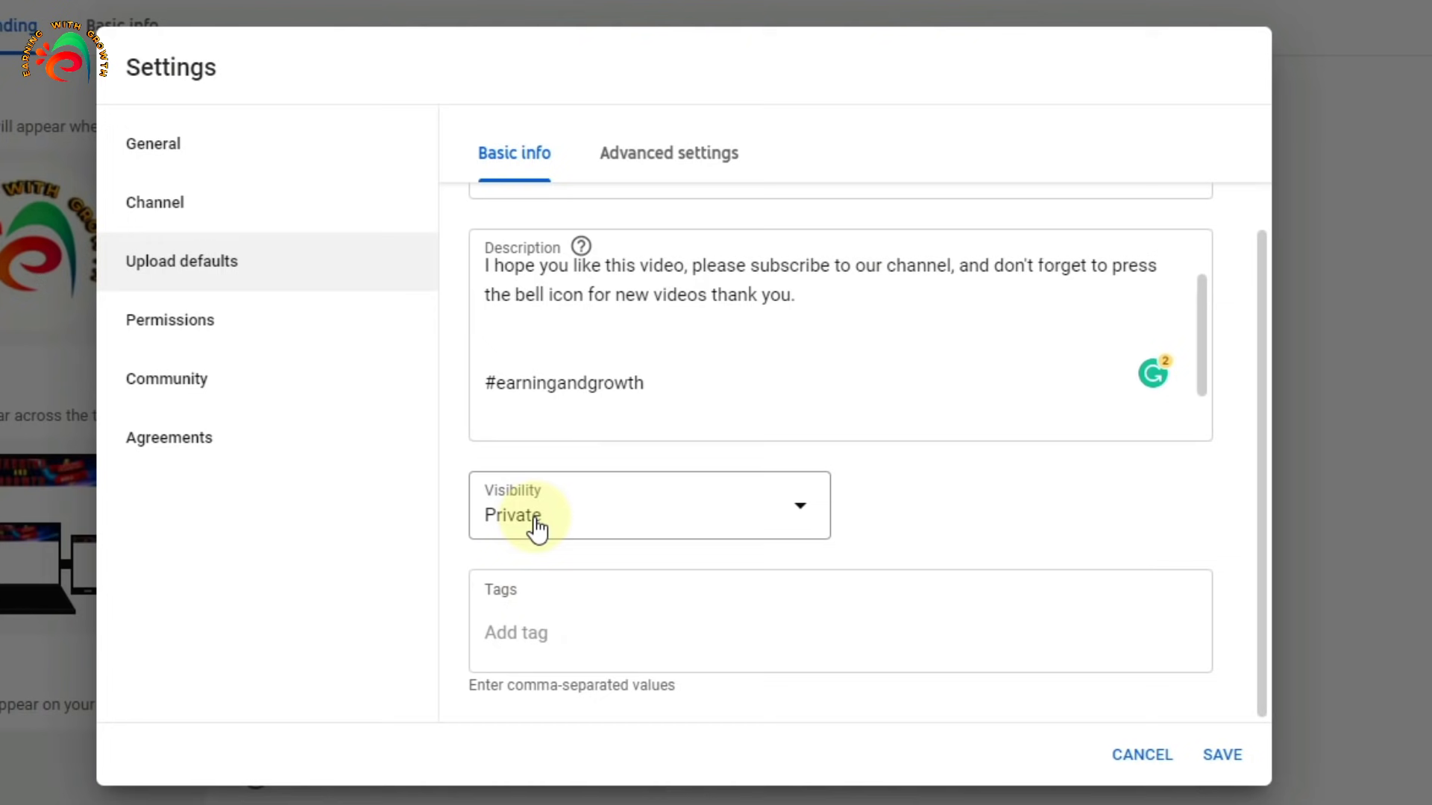
pyautogui.click(522, 630)
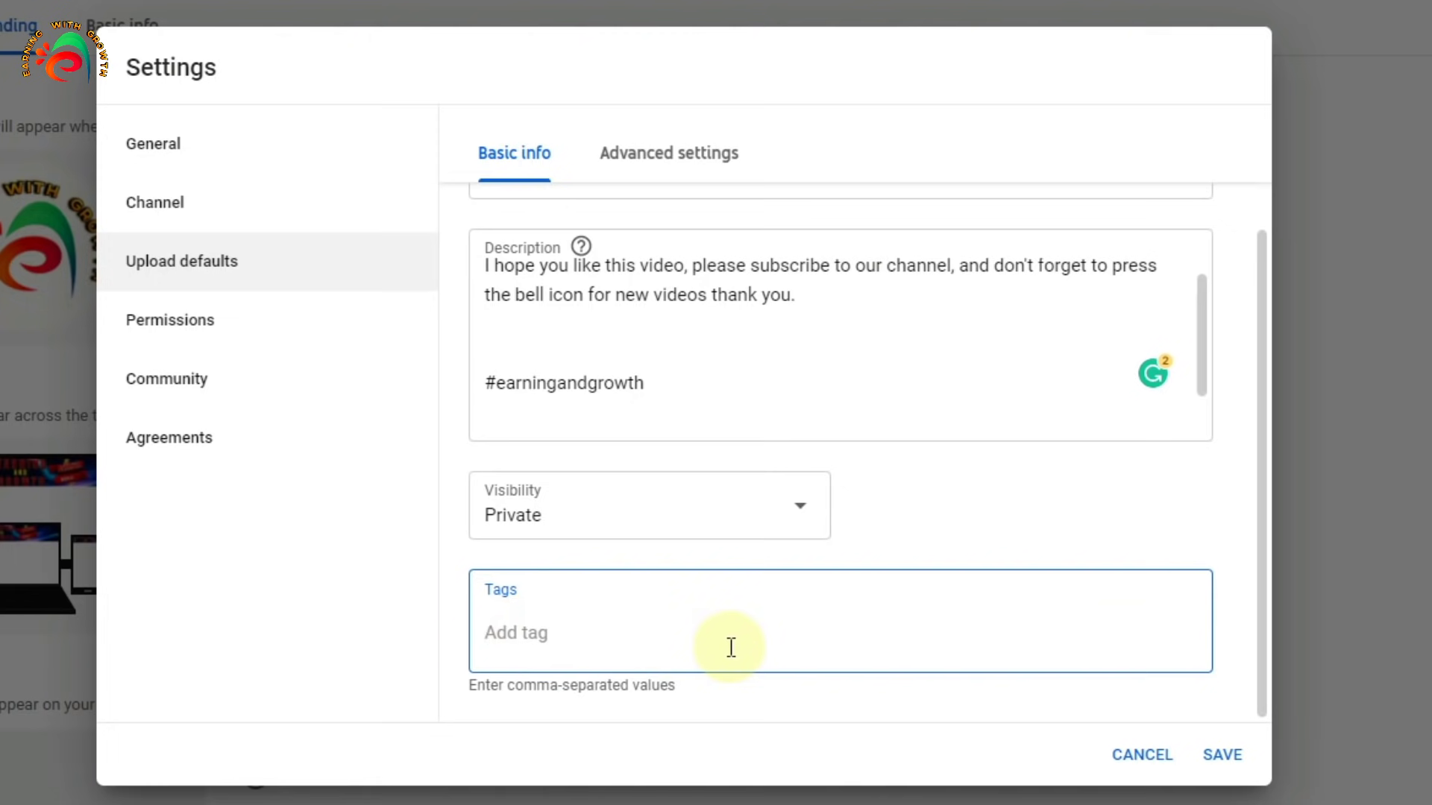
pyautogui.write('earning and growth')
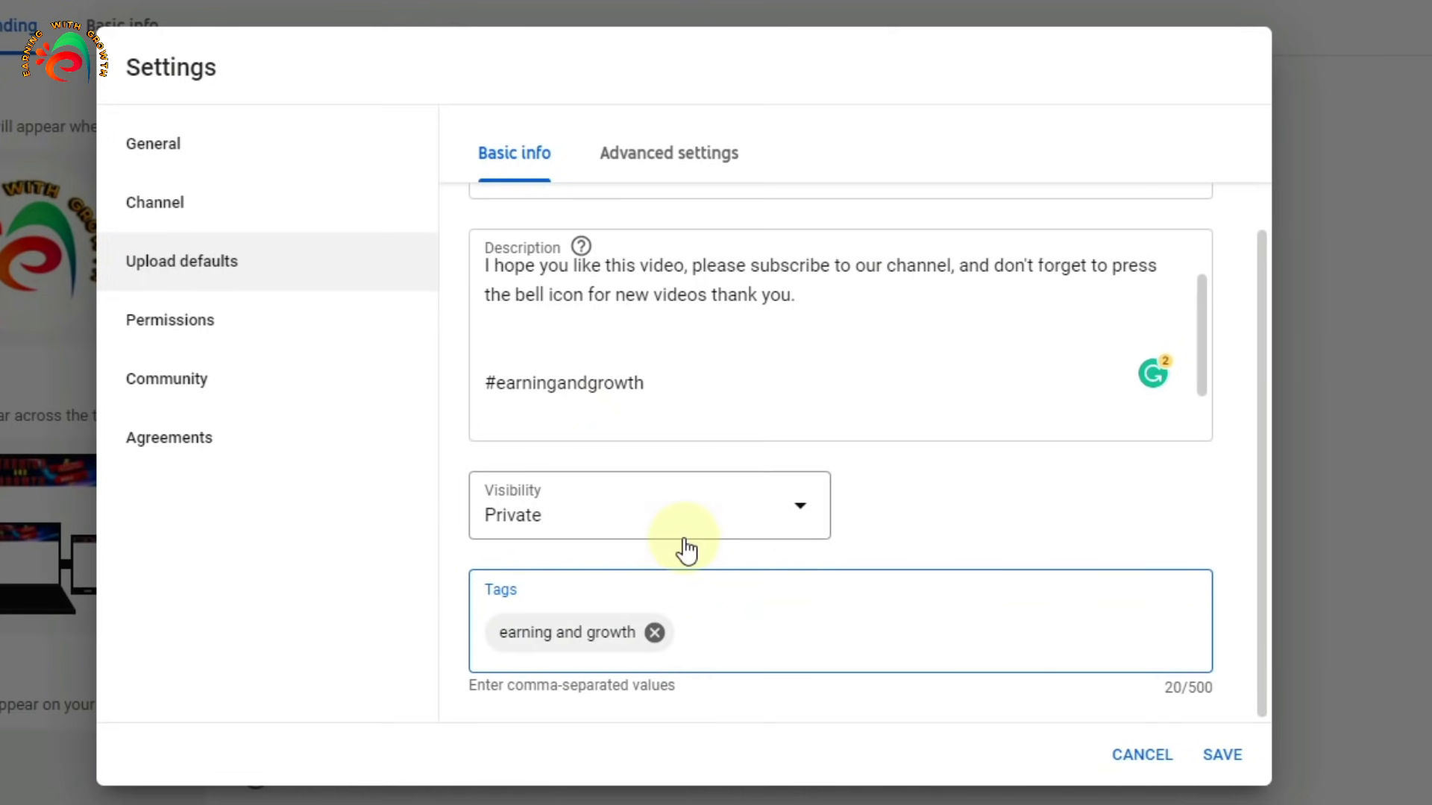
# In advanced upload defaults, keep the Standard YouTube License and set the category to Education
pyautogui.click(638, 167)
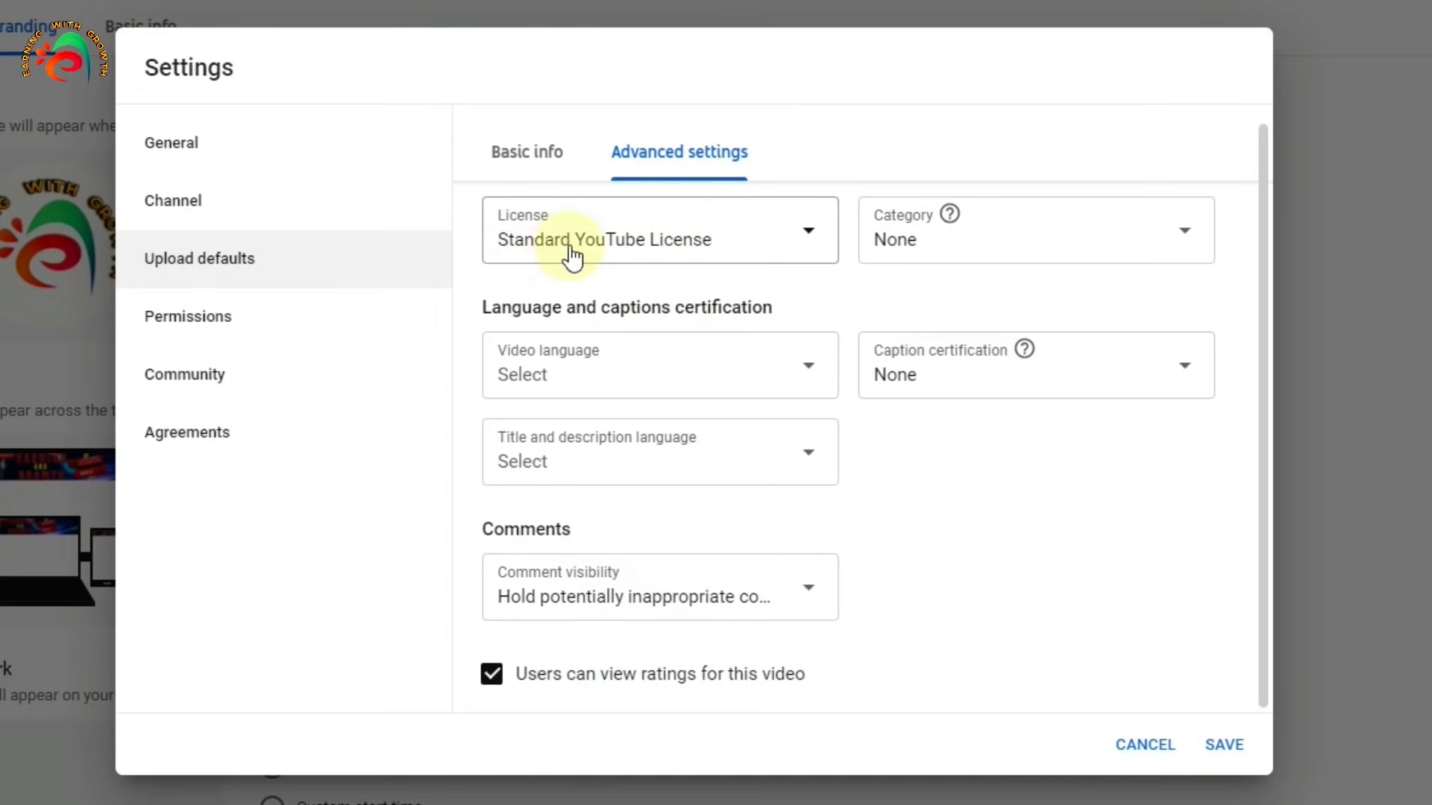
pyautogui.click(652, 252)
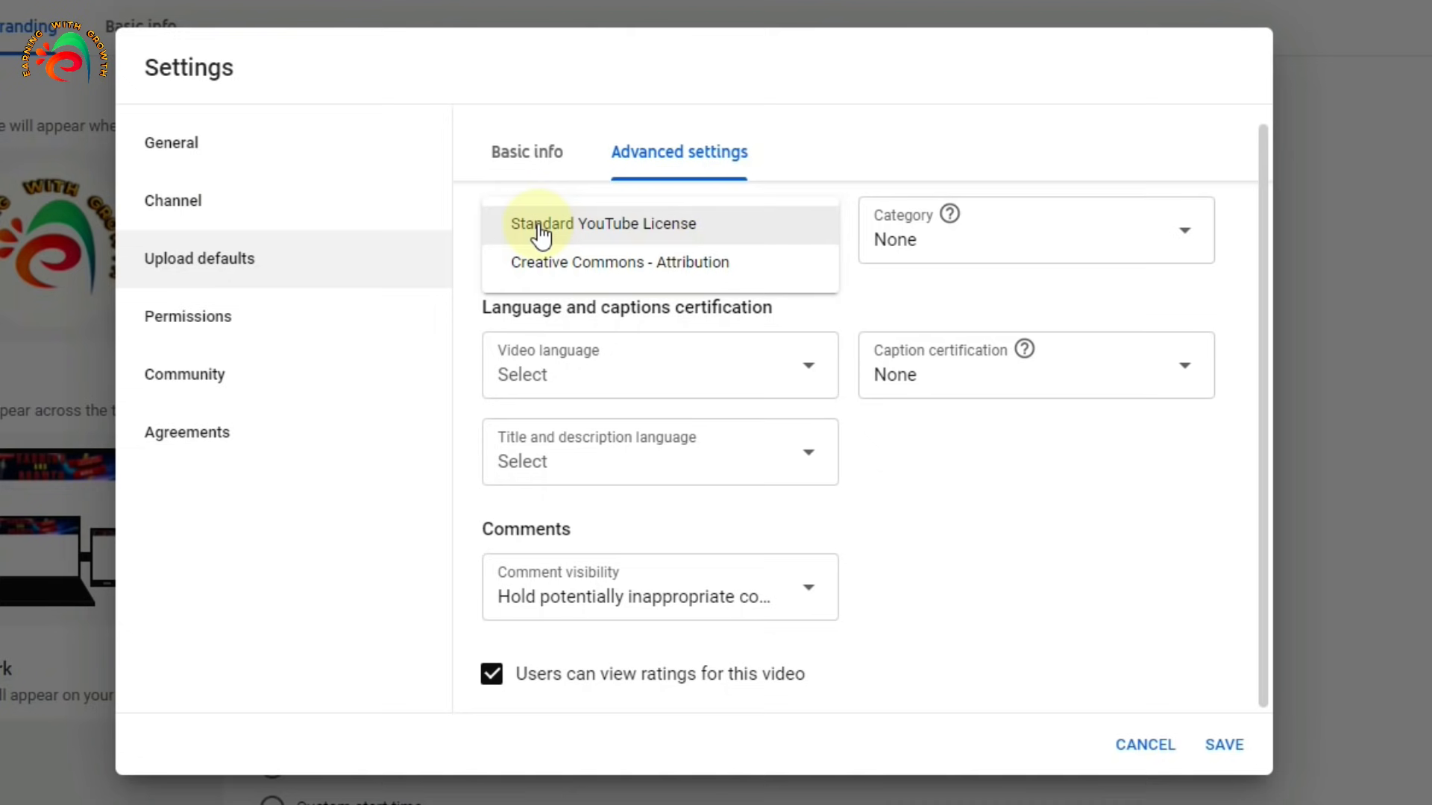
pyautogui.click(540, 228)
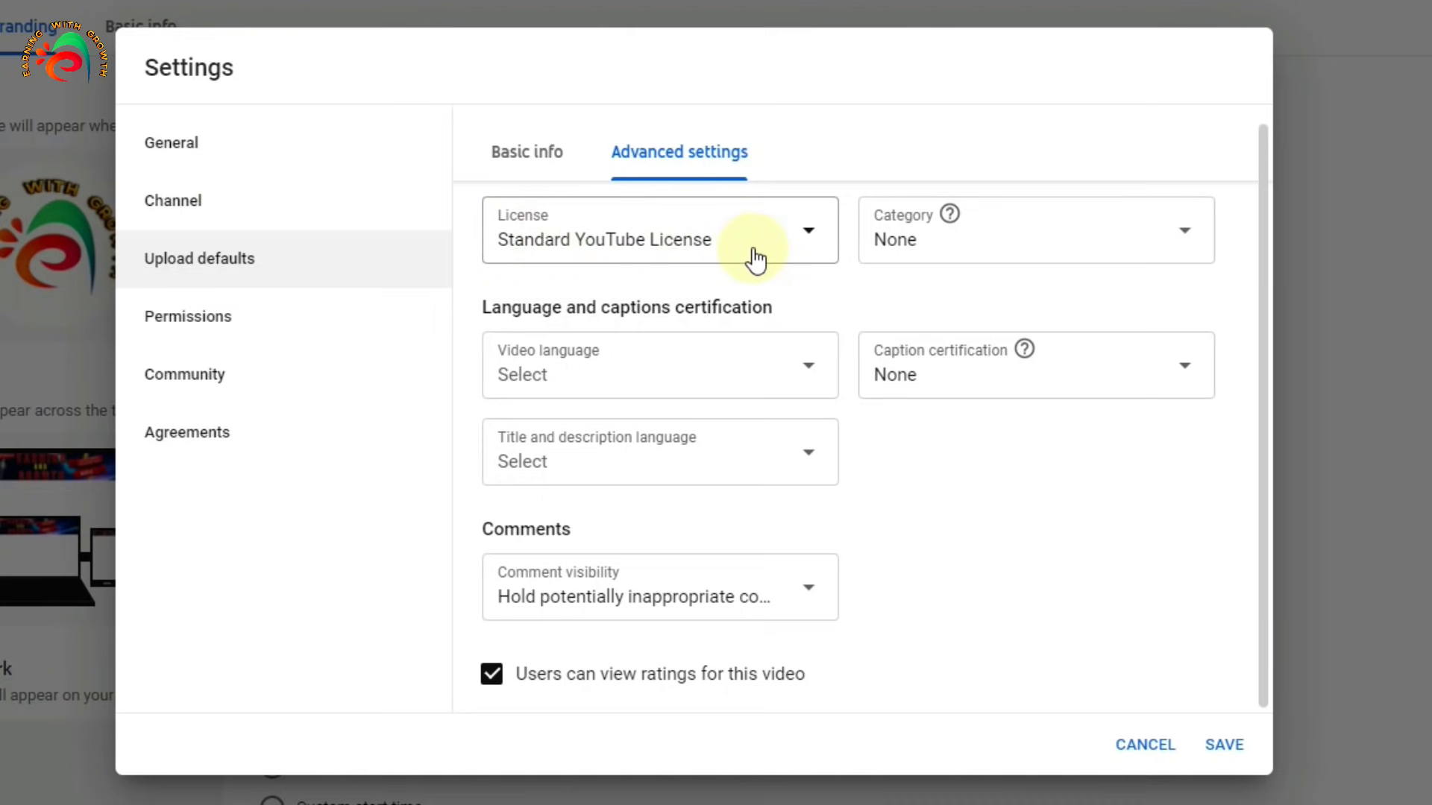
pyautogui.click(1176, 242)
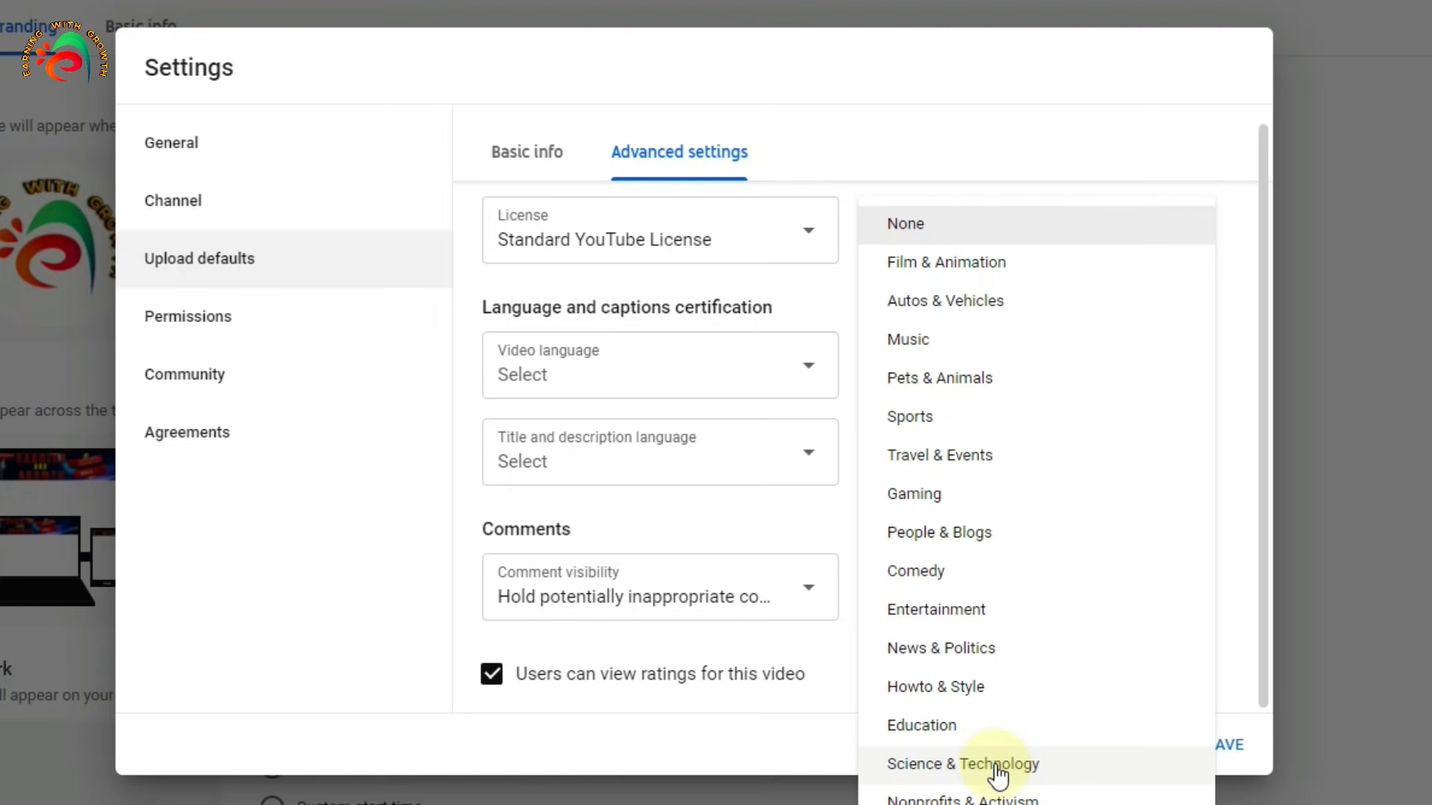
pyautogui.click(937, 739)
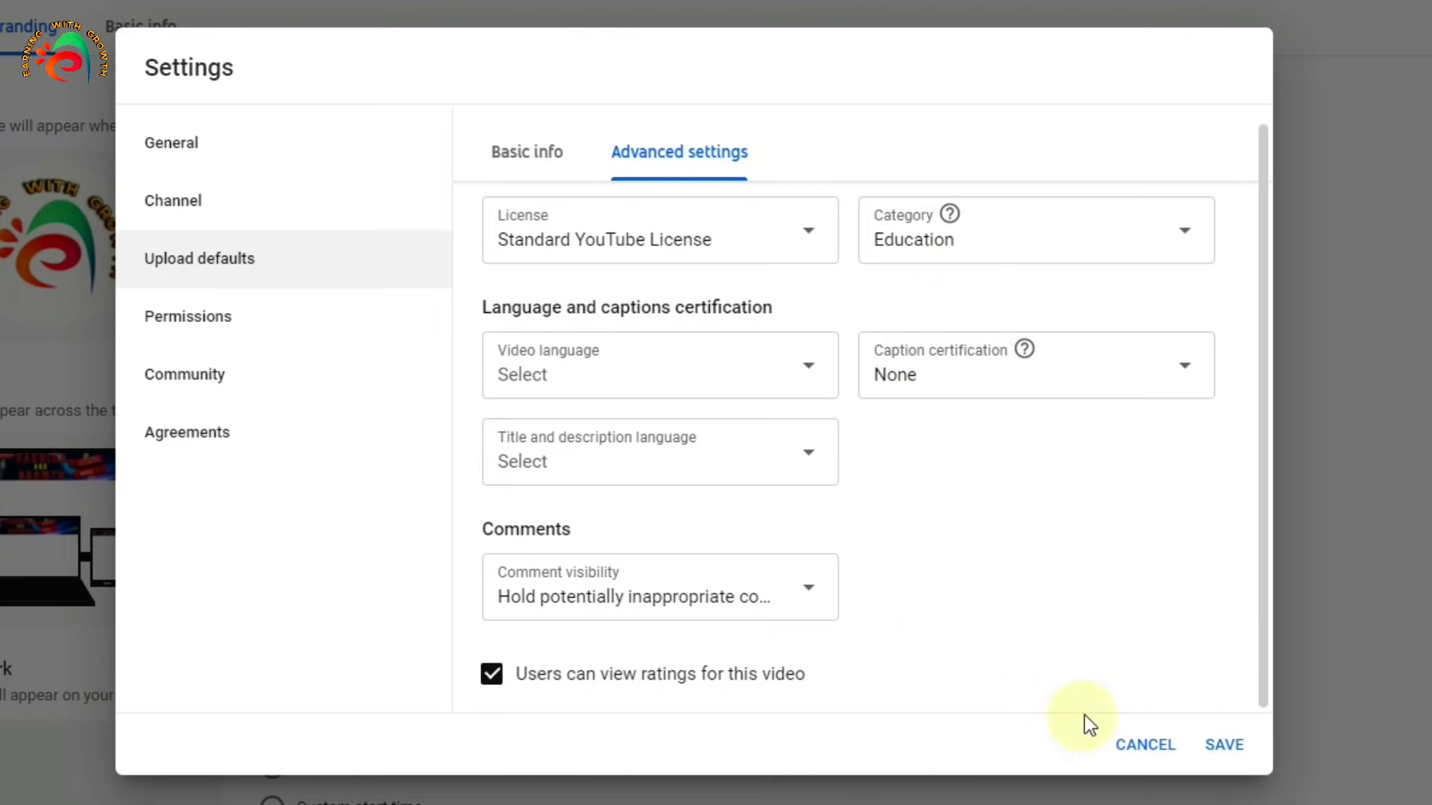
# Set the default video language to English (United States), keeping caption certification as None
pyautogui.click(802, 378)
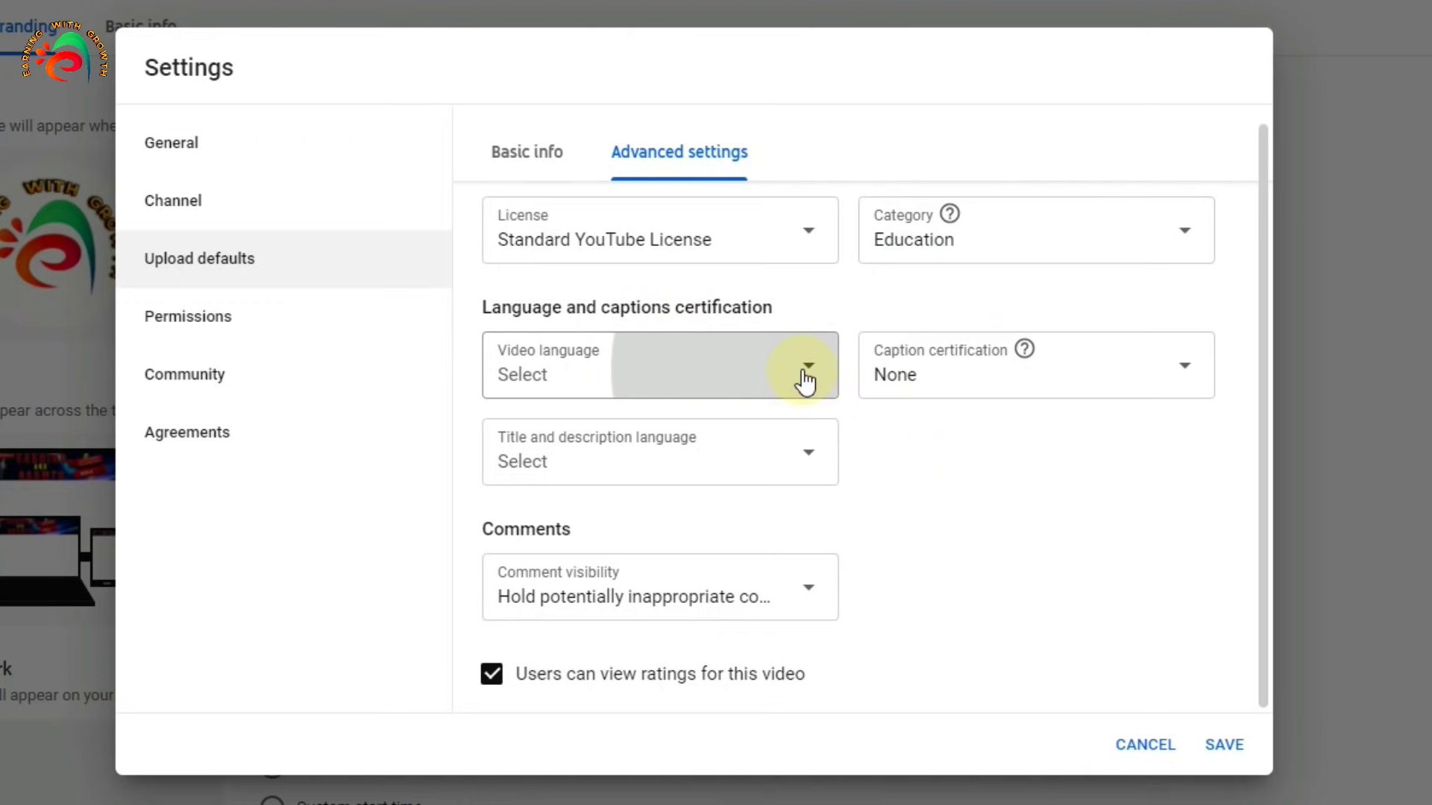
pyautogui.scroll(-7, 641, 633)
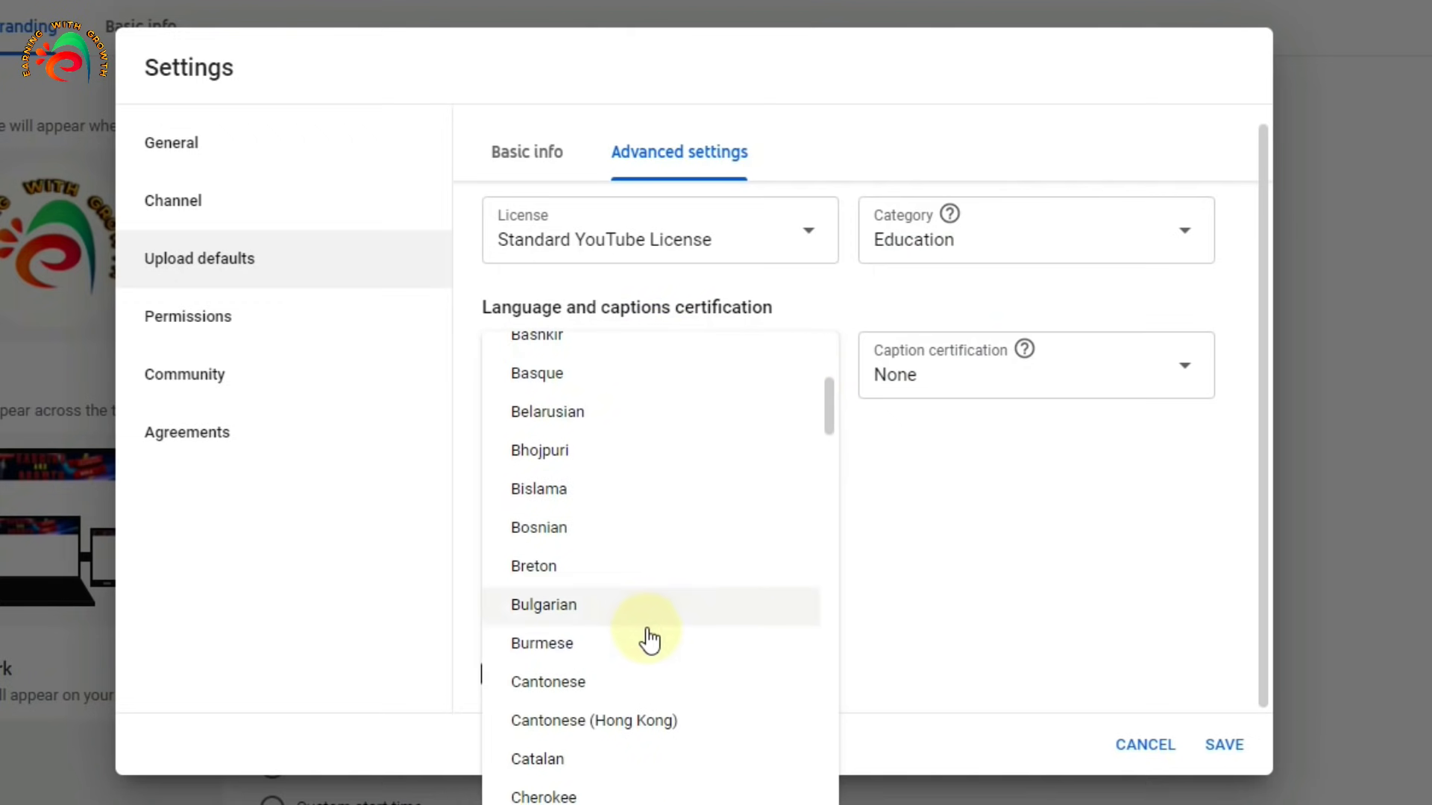
pyautogui.scroll(-5, 659, 699)
pyautogui.scroll(-5, 661, 704)
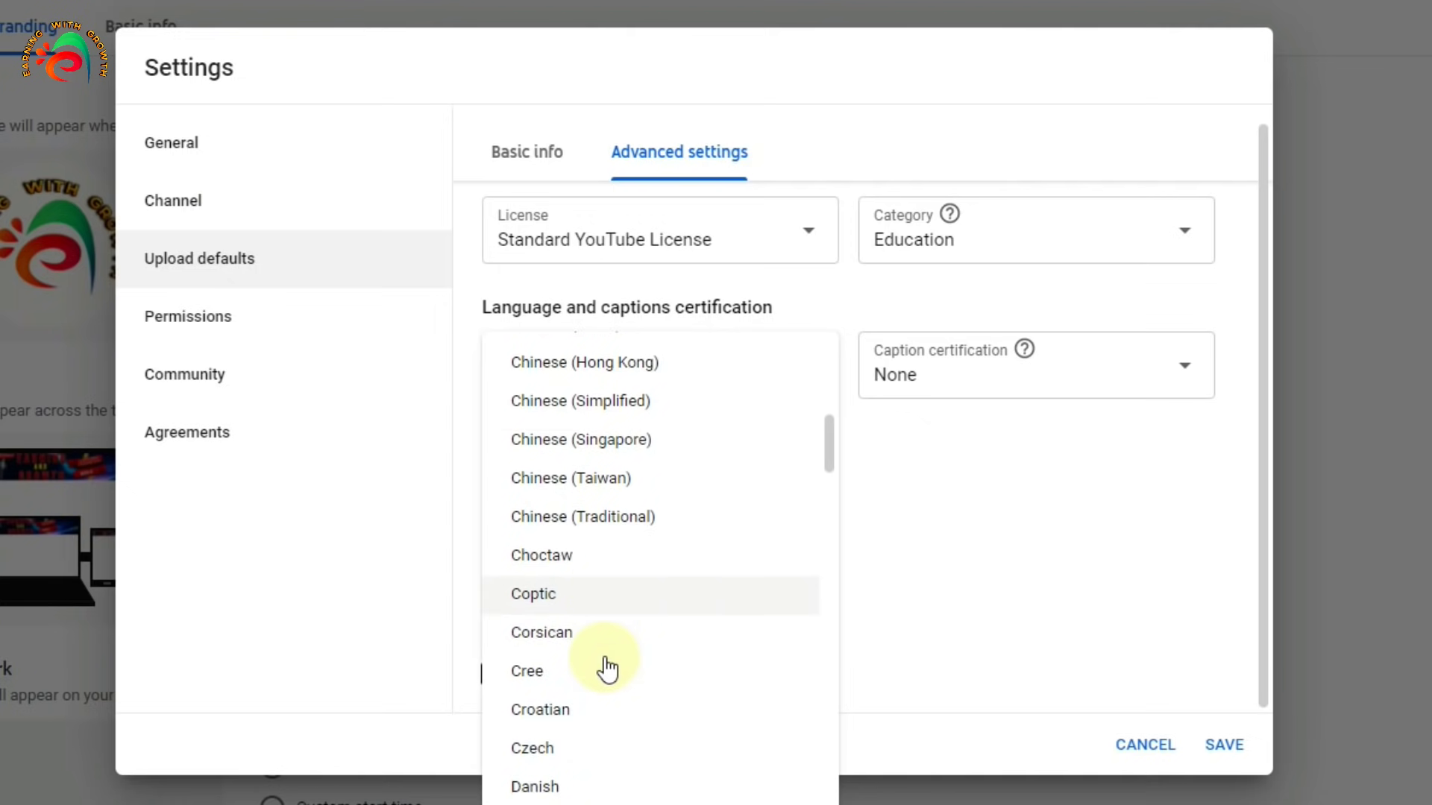
pyautogui.scroll(-5, 647, 735)
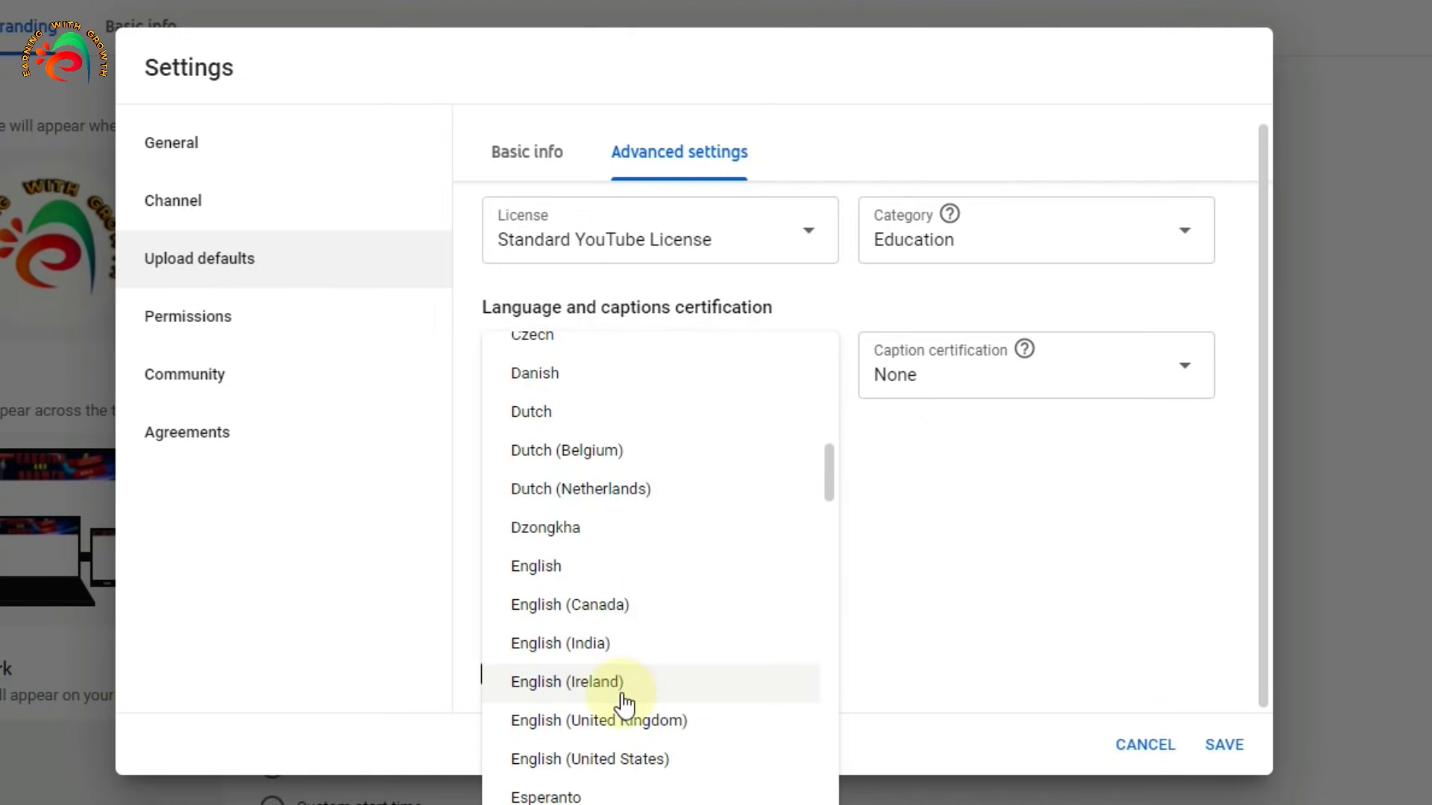
pyautogui.click(648, 760)
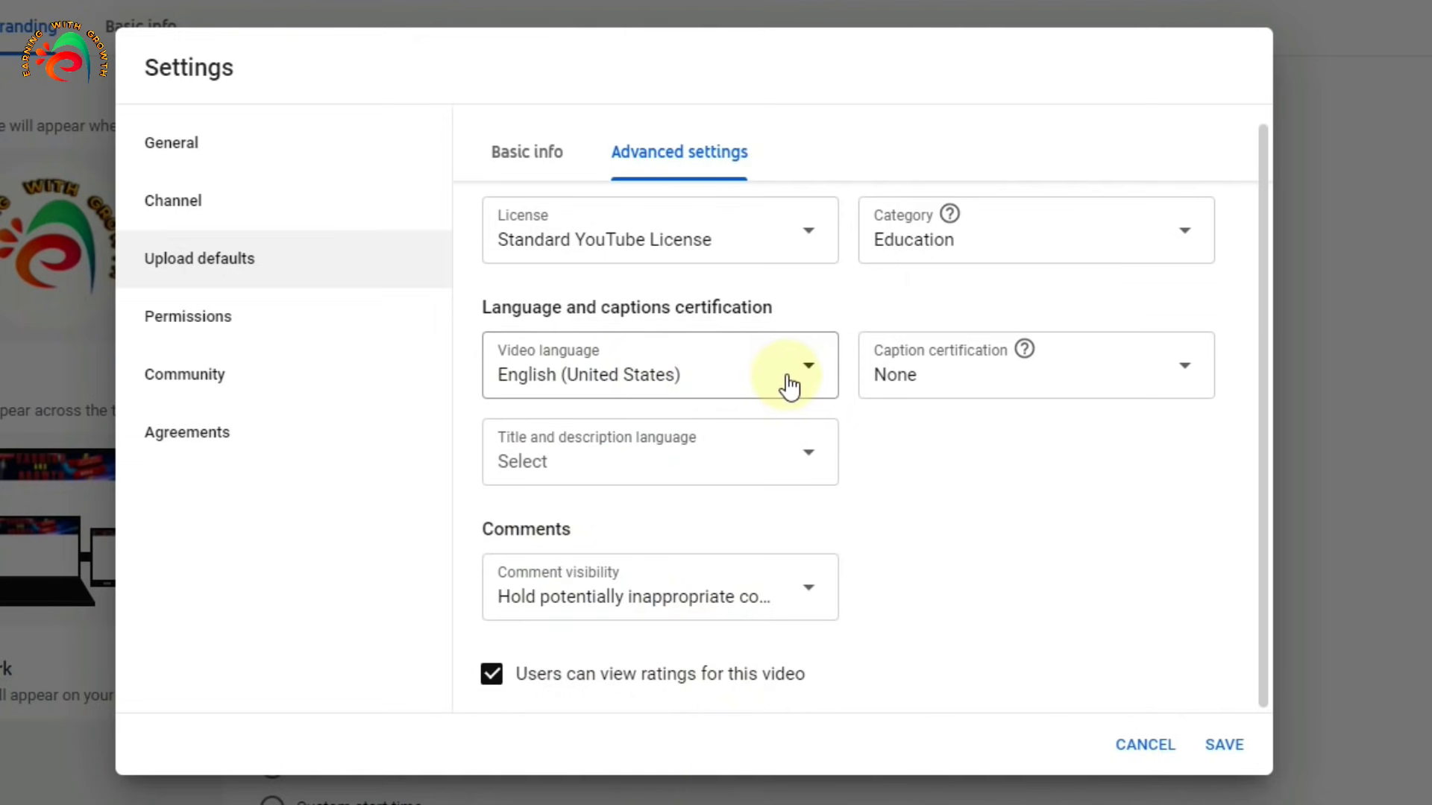
pyautogui.click(1042, 388)
pyautogui.click(1035, 366)
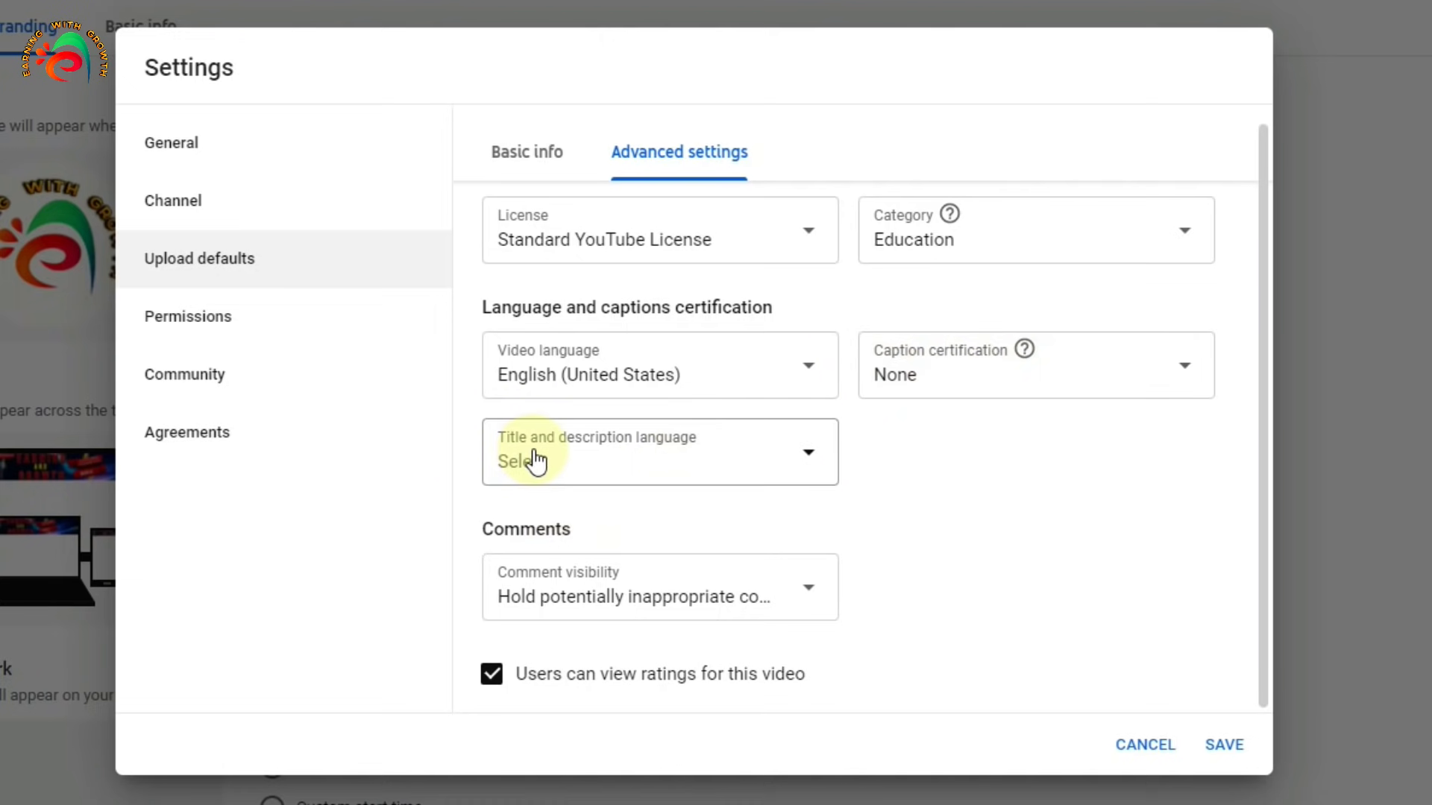
# Set the title and description language to English (United States), confirm the video language, and save
pyautogui.click(589, 471)
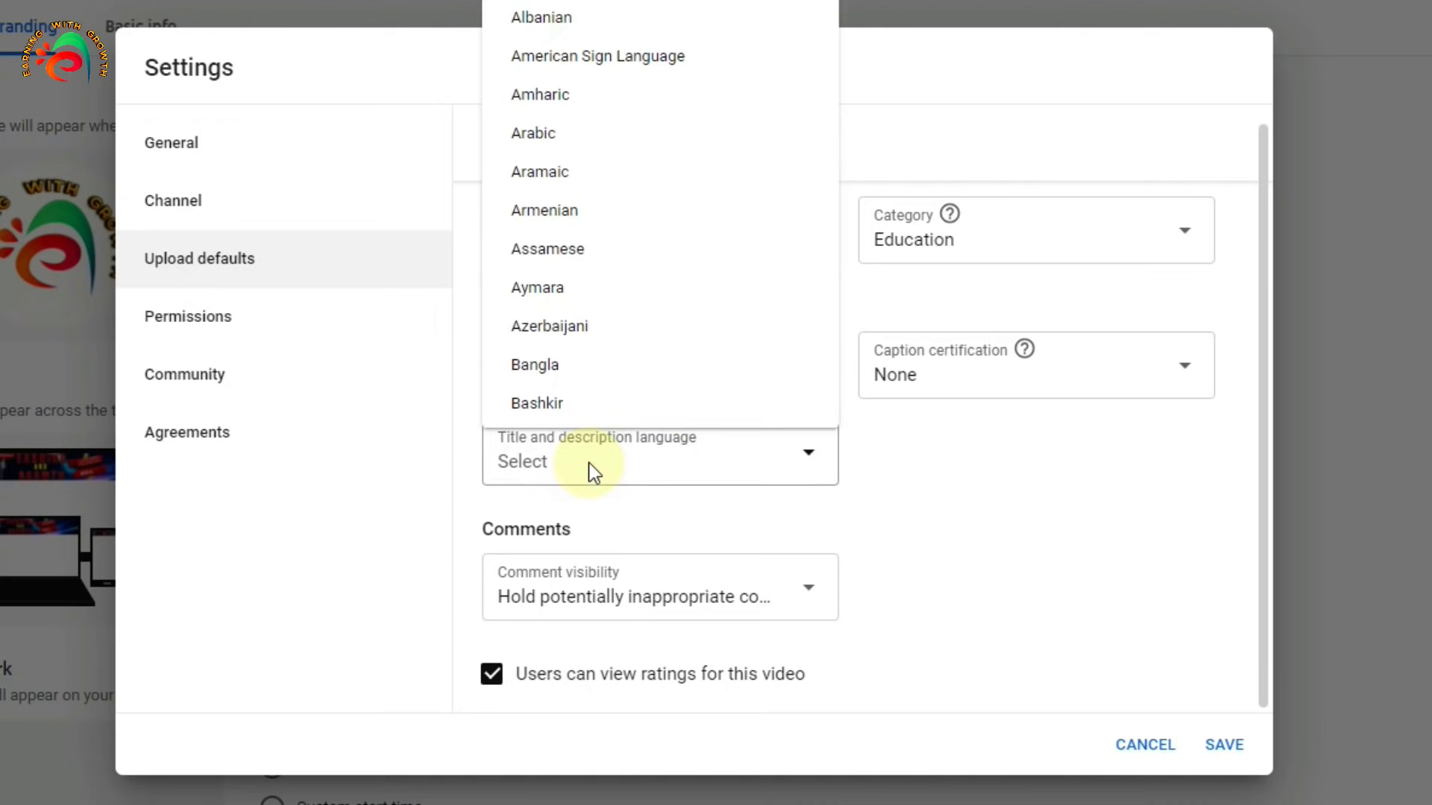
pyautogui.scroll(-15, 591, 224)
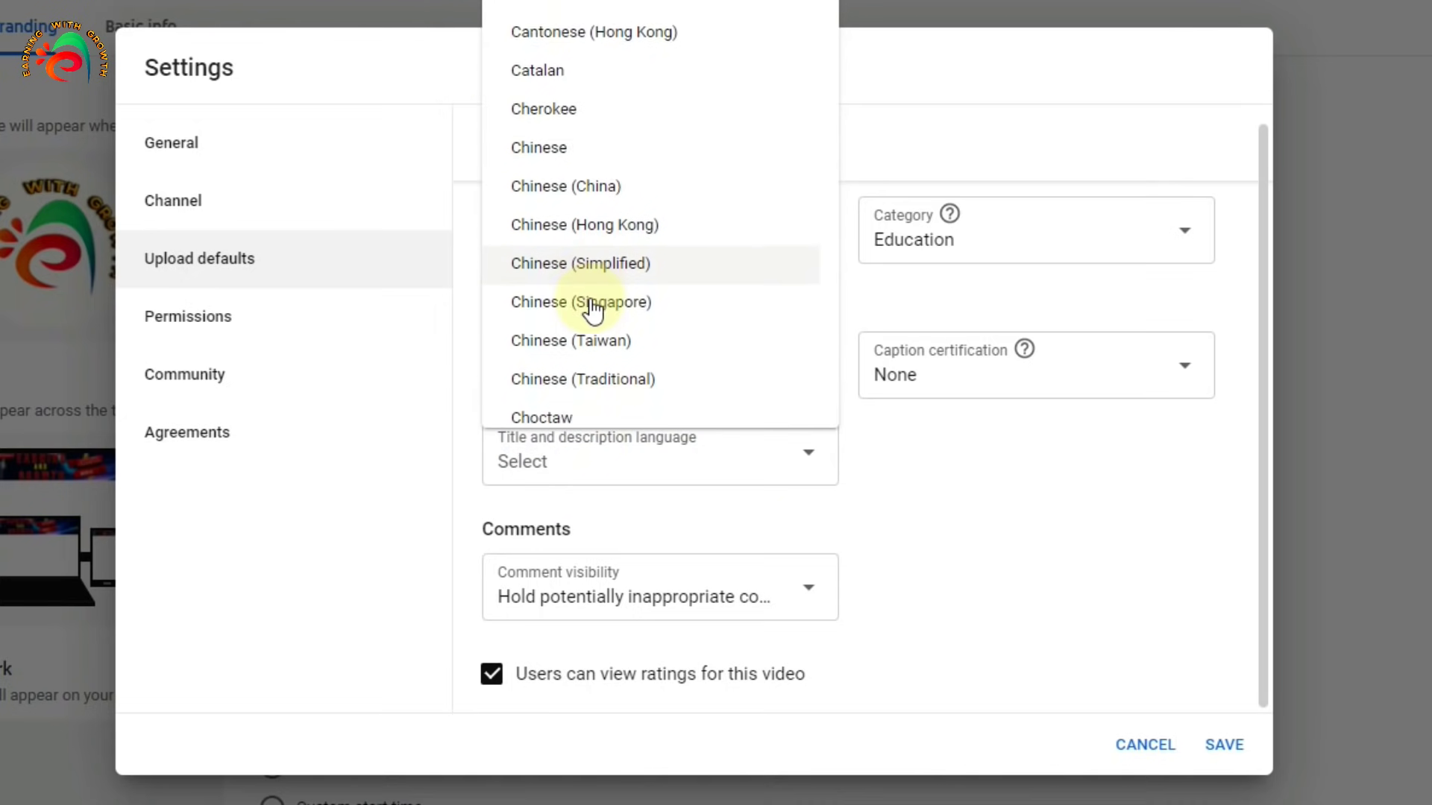
pyautogui.scroll(3, 597, 192)
pyautogui.scroll(5, 596, 192)
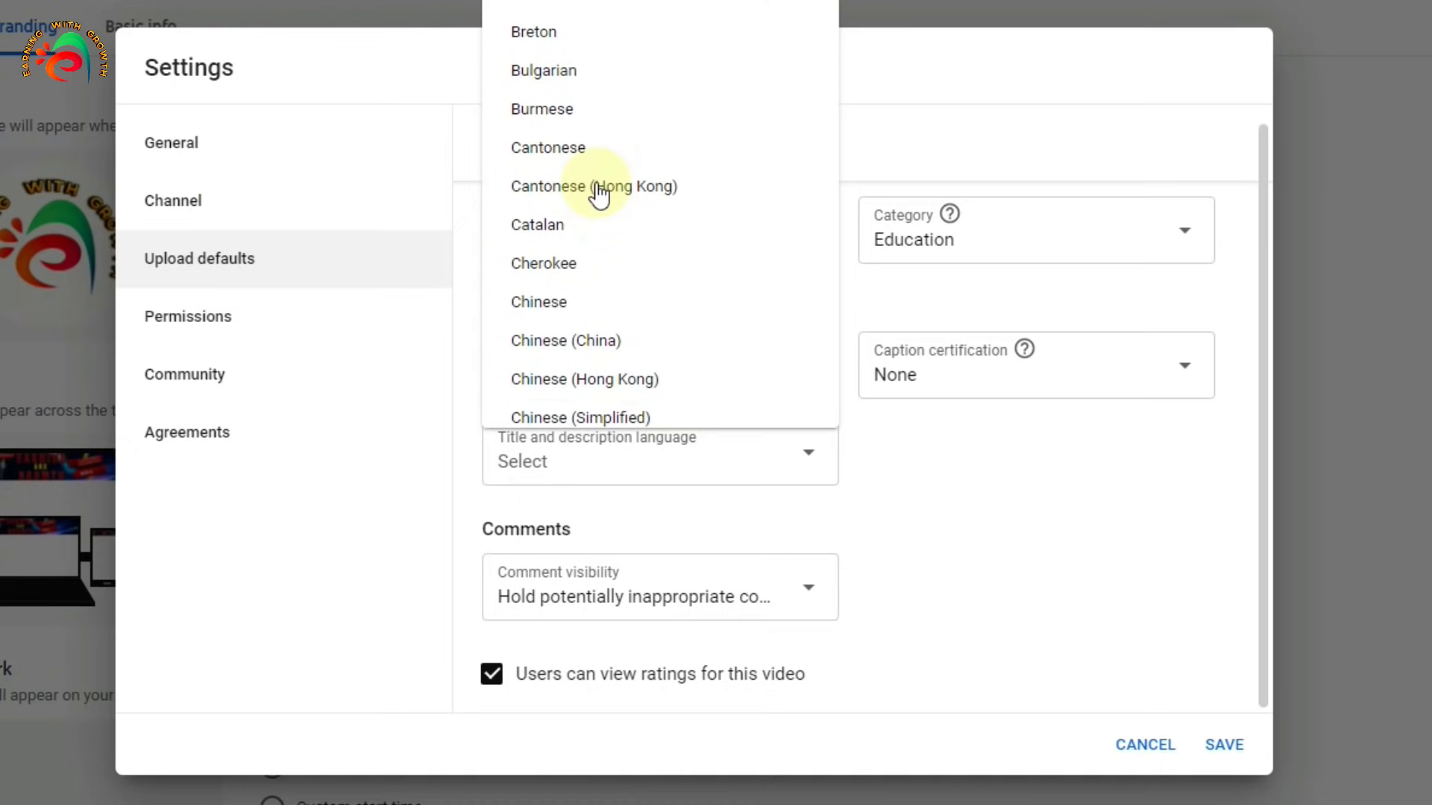
pyautogui.scroll(-15, 595, 194)
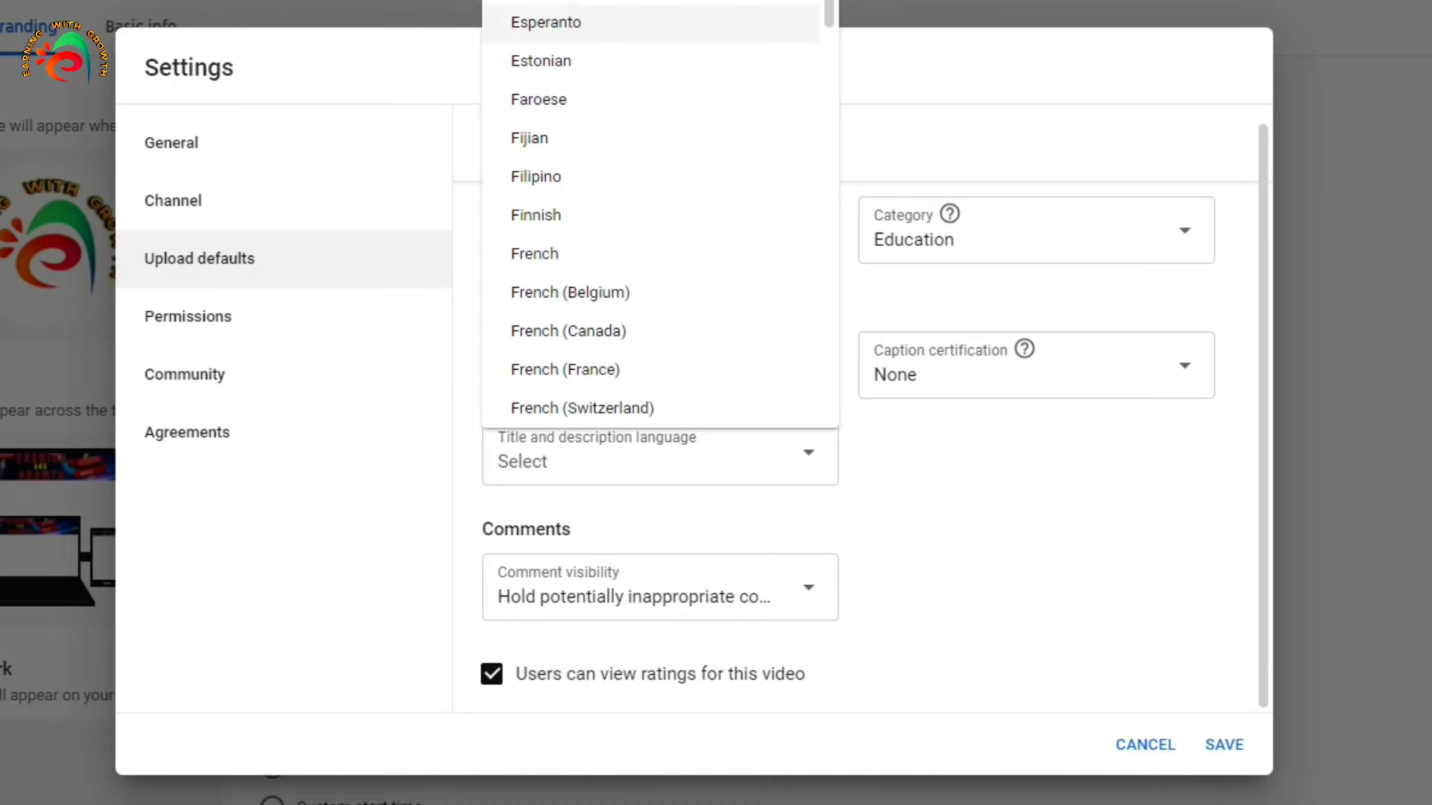
pyautogui.click(594, 3)
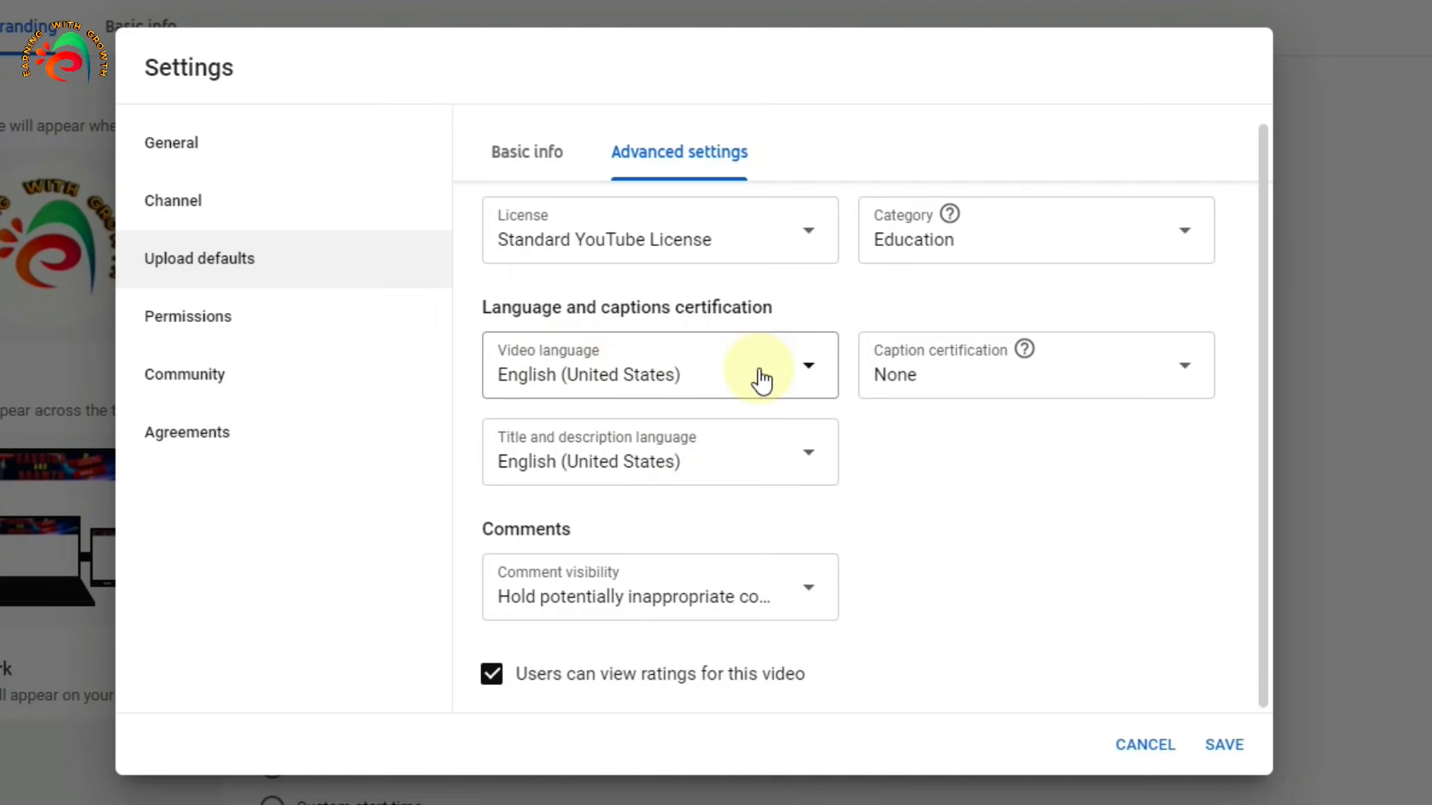
pyautogui.click(647, 389)
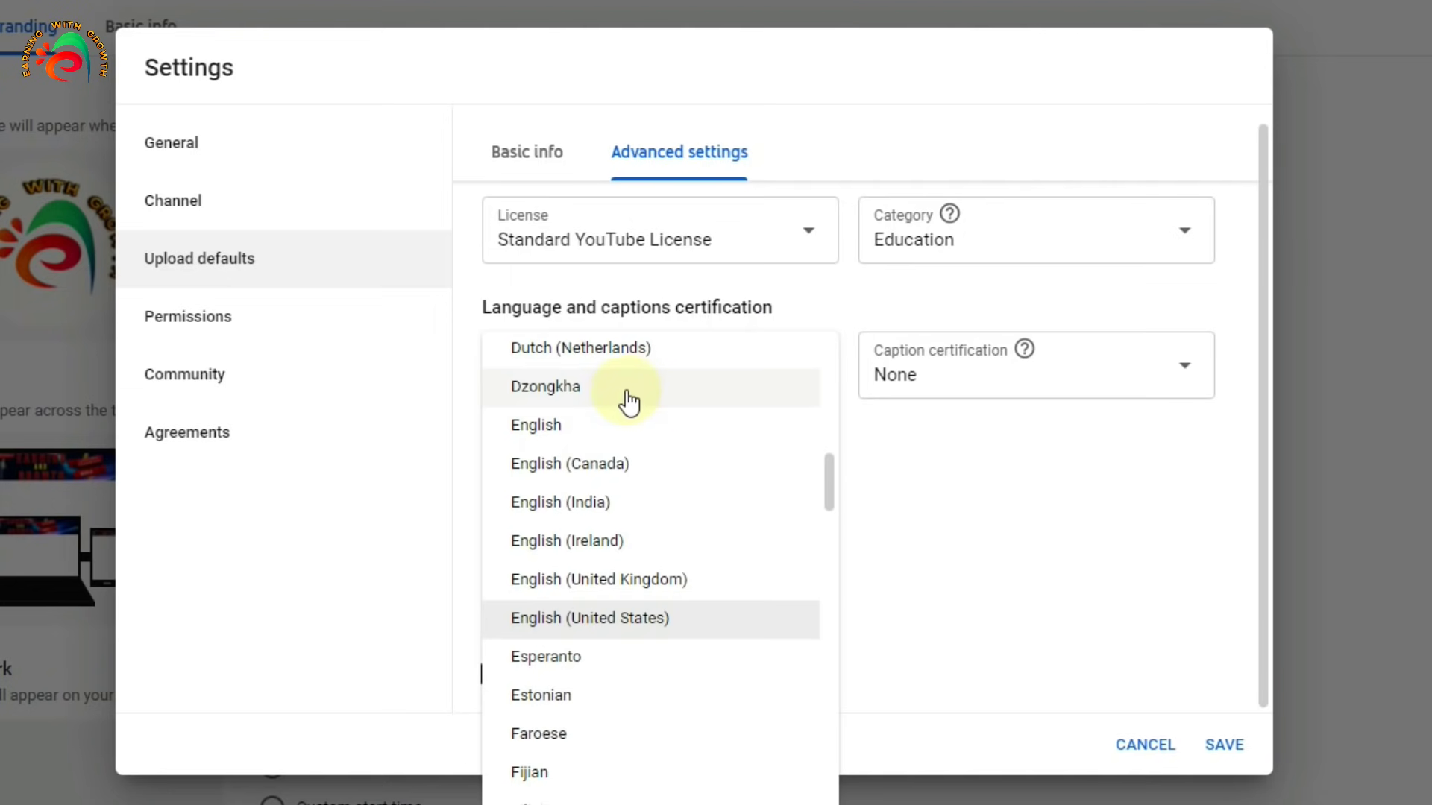
pyautogui.click(652, 617)
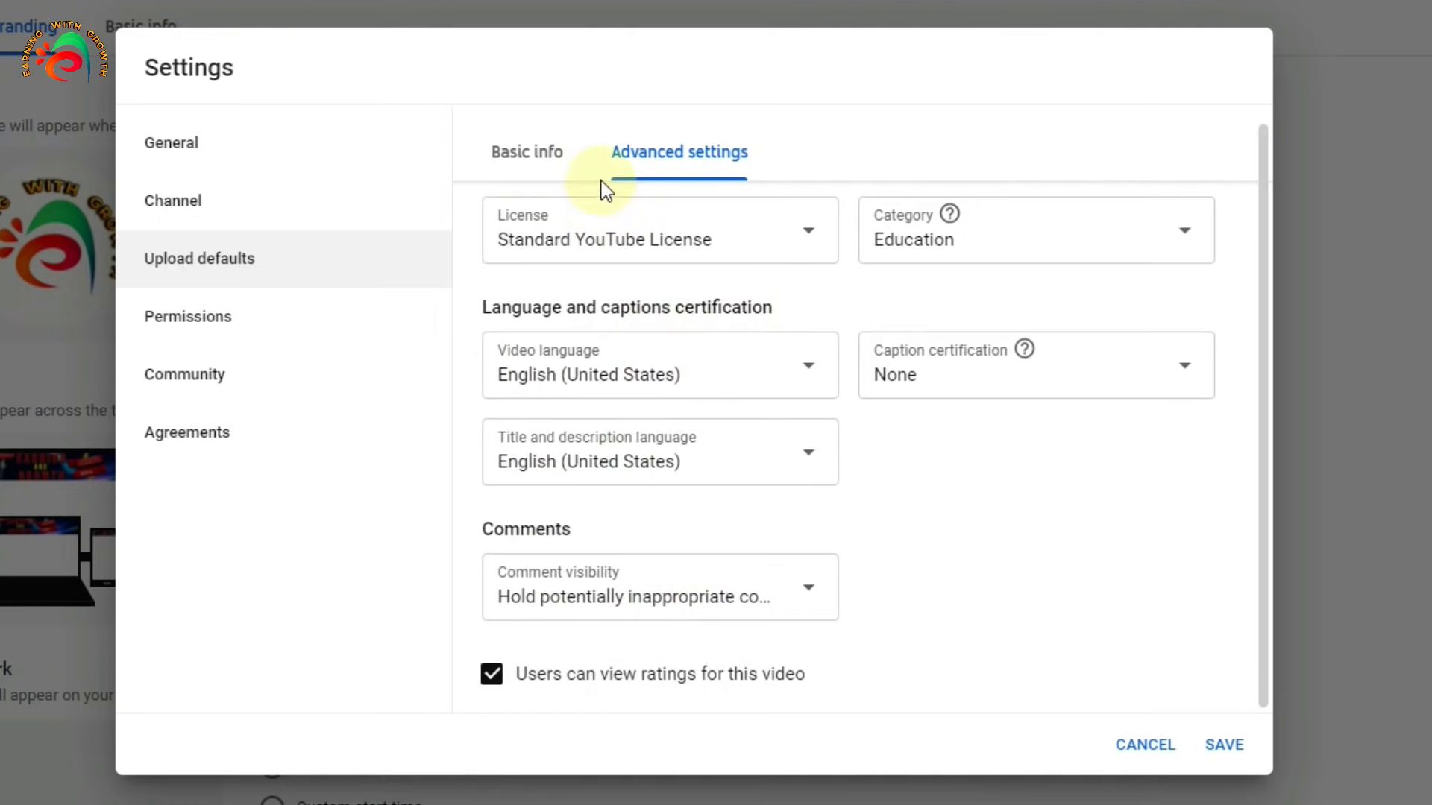
pyautogui.click(1226, 746)
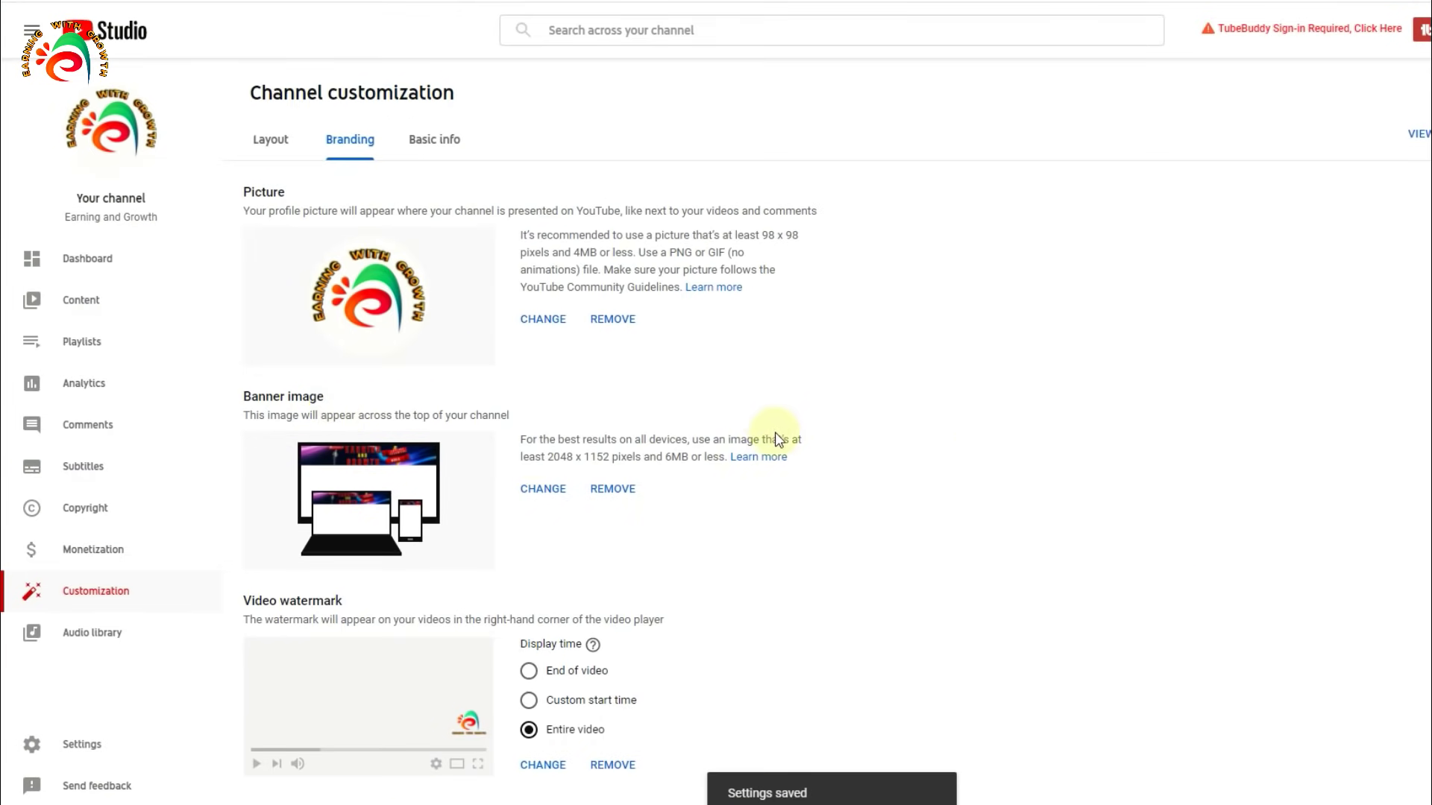
# Look over the Layout and Basic info tabs, then go to the channel's public home page via Your channel
pyautogui.click(278, 142)
pyautogui.click(435, 143)
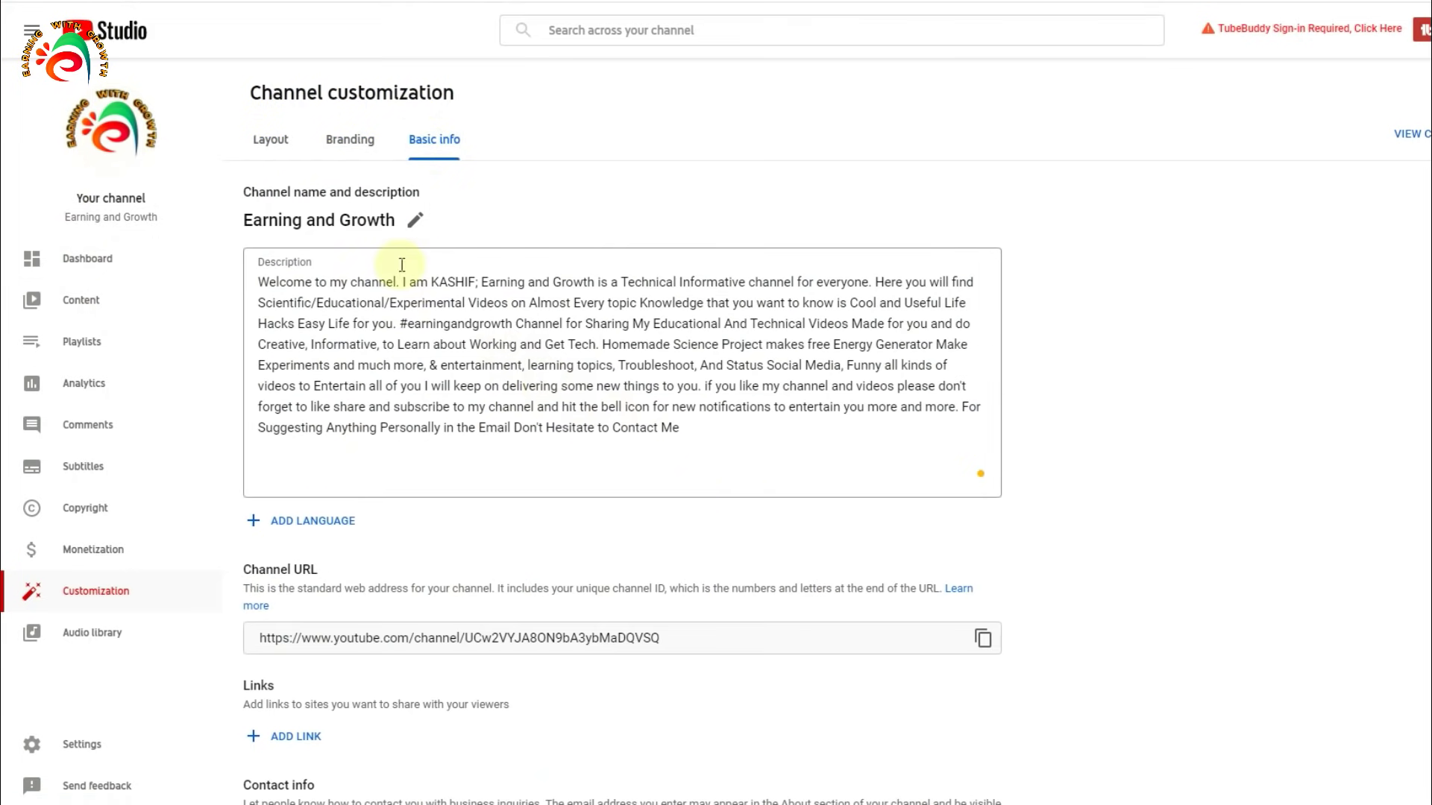
pyautogui.click(1396, 34)
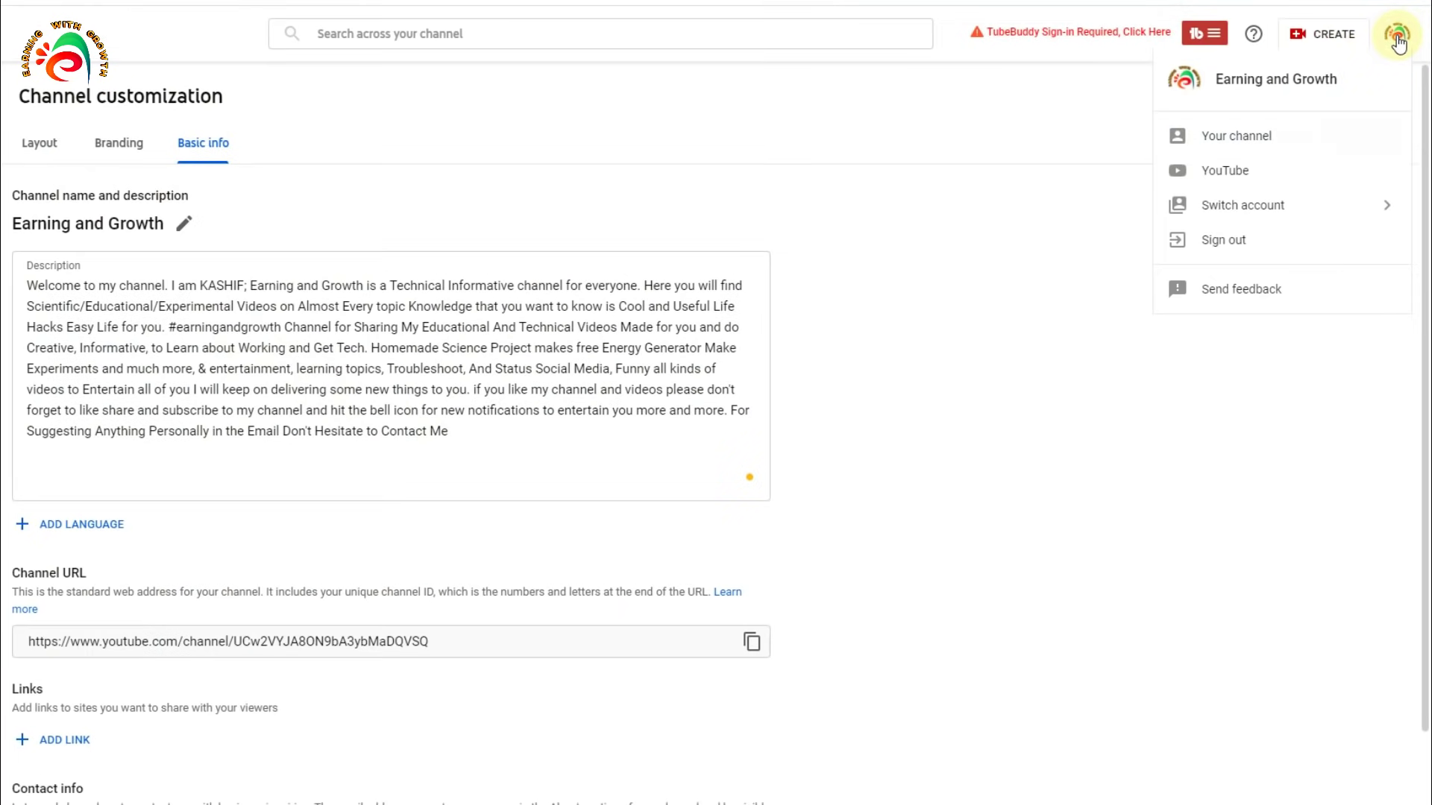
pyautogui.click(1244, 137)
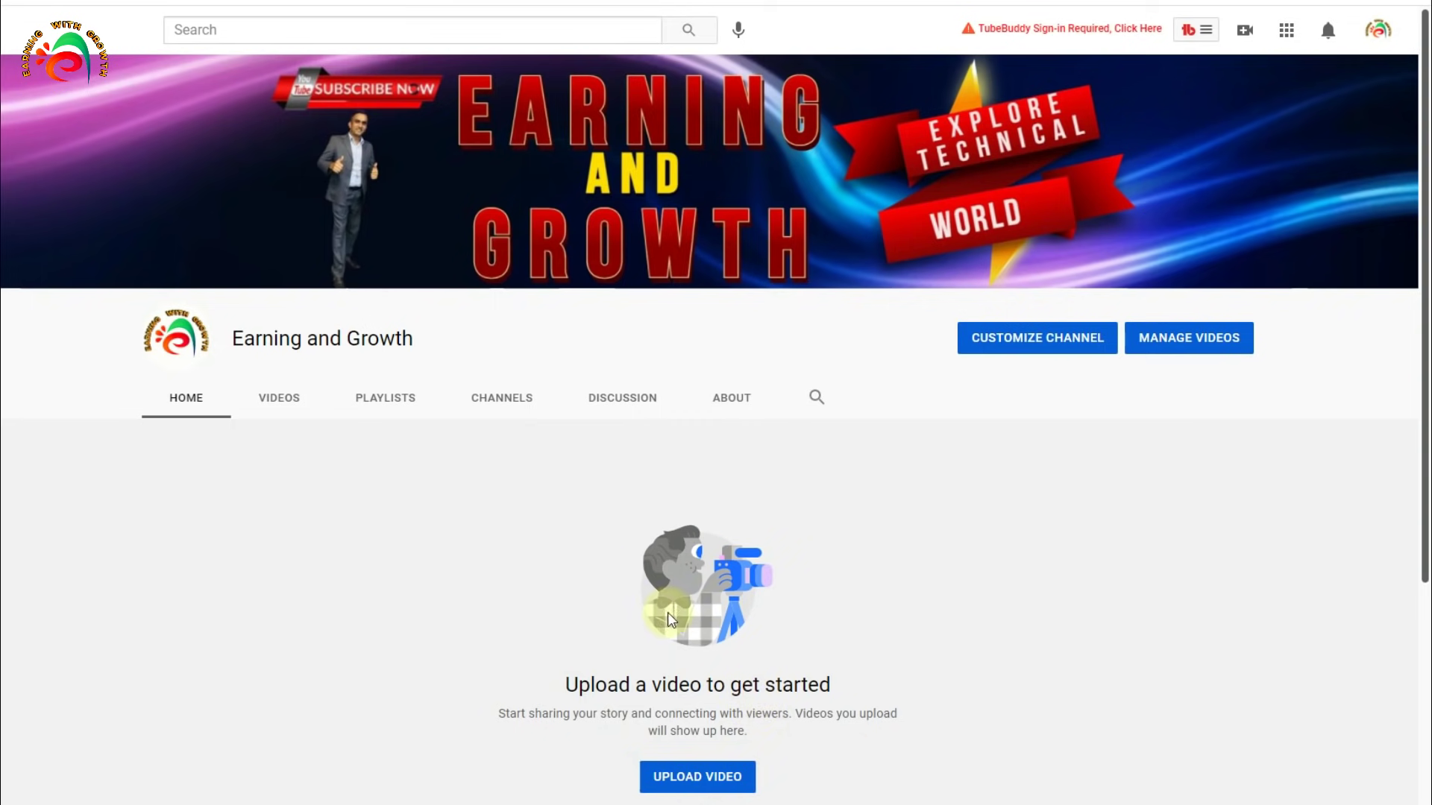
# Check the empty Videos, Playlists and Channels tabs, then open the Discussion tab showing 0 comments
pyautogui.click(277, 407)
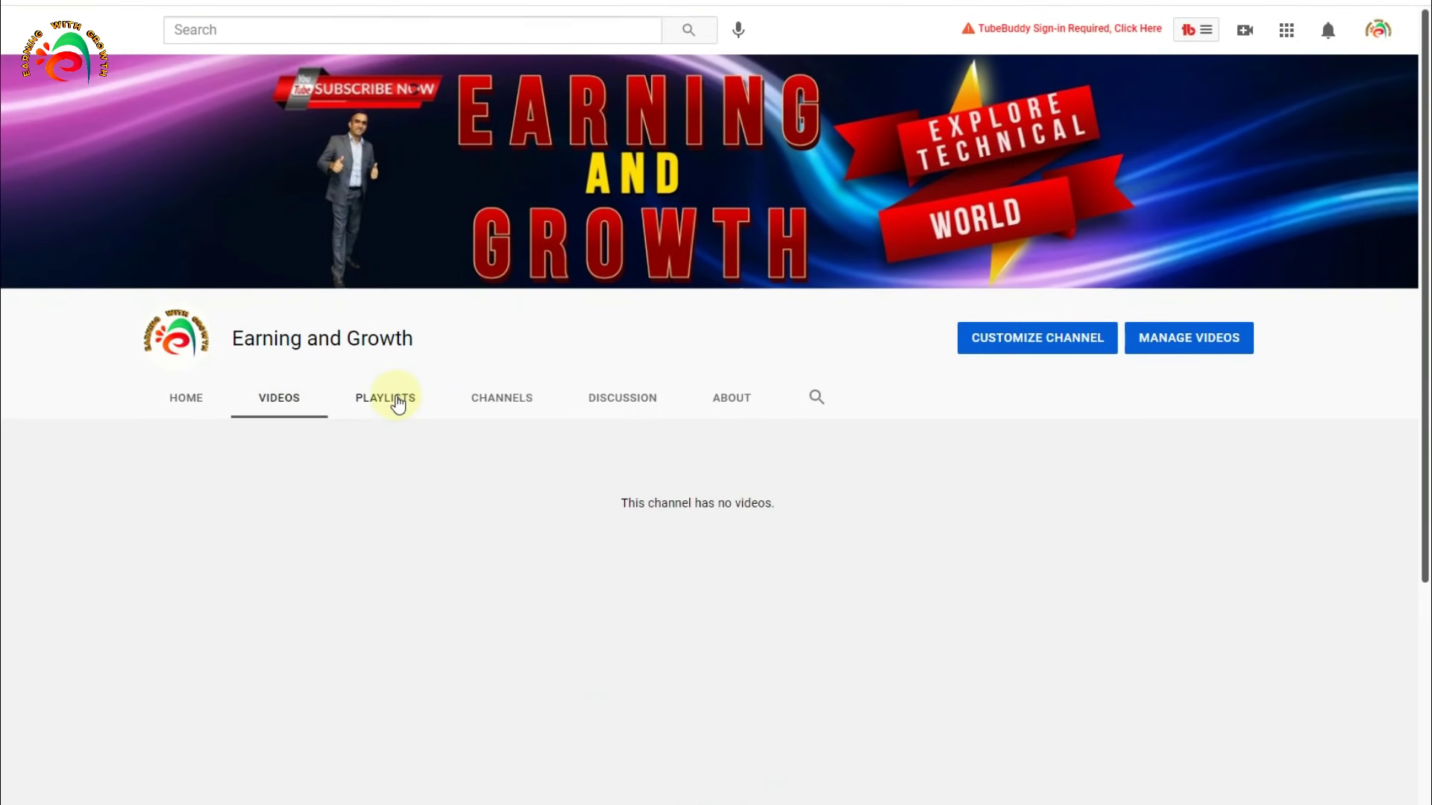
pyautogui.click(399, 405)
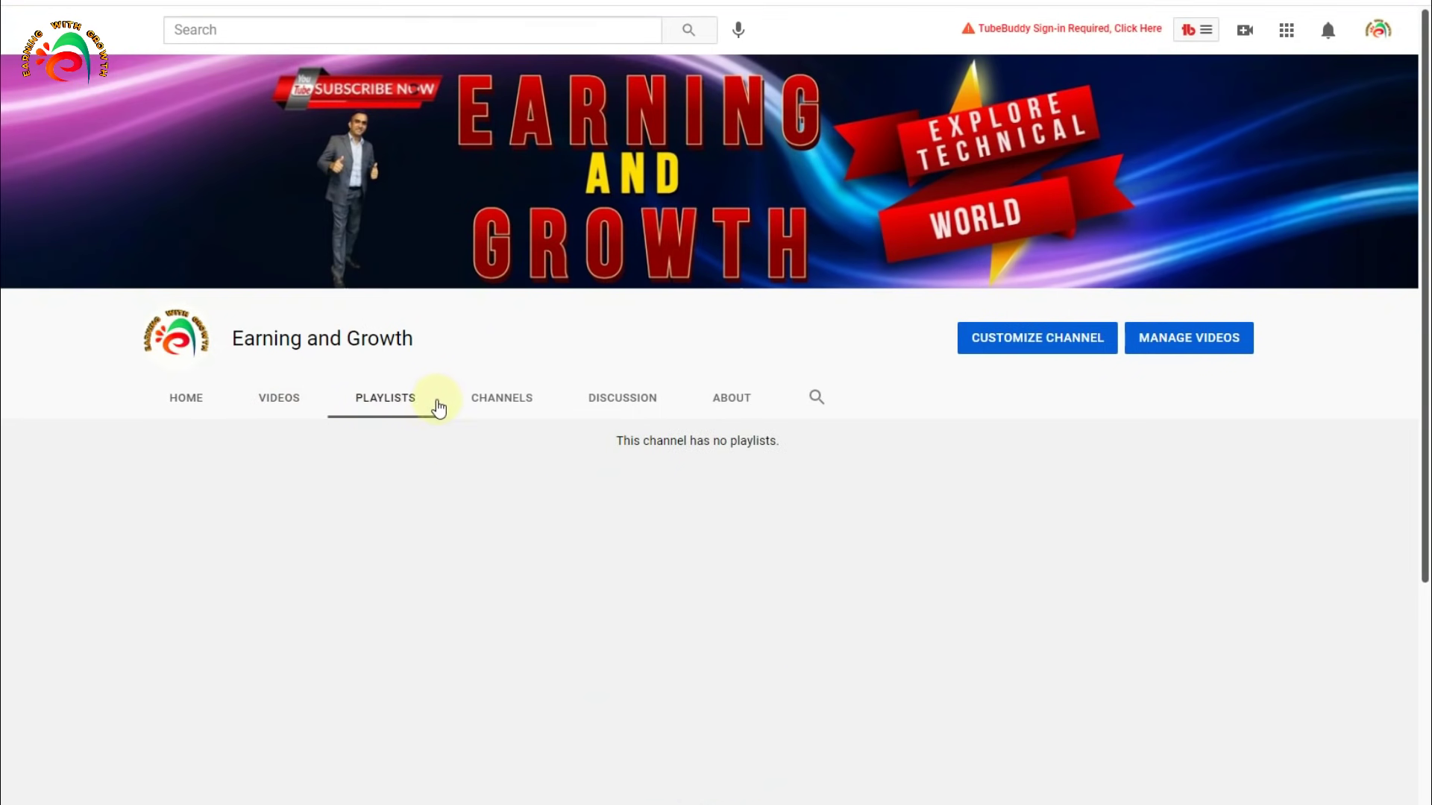
pyautogui.click(523, 405)
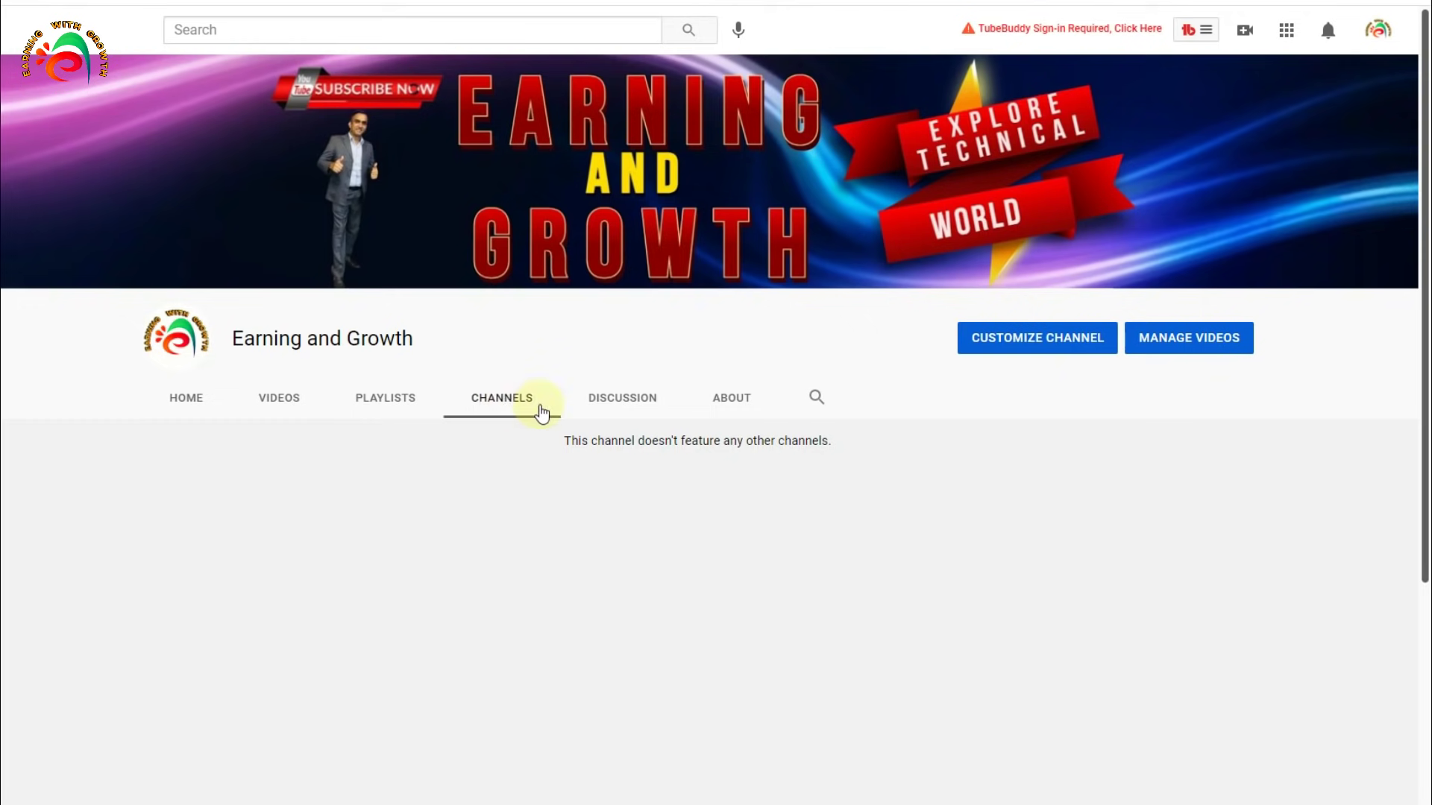
pyautogui.click(638, 398)
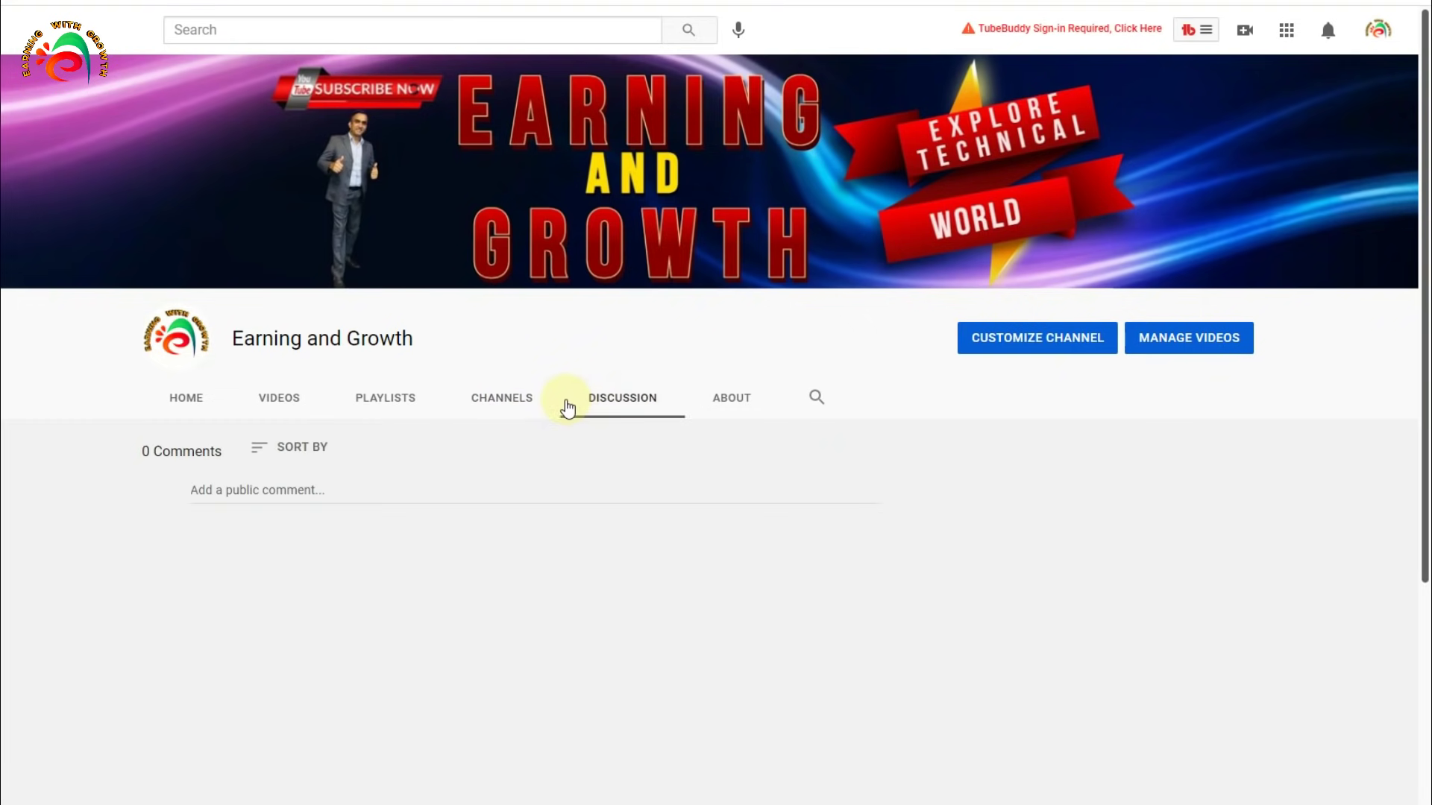
# Post the public comment "Please Subscribe To My Channel" on the channel's Discussion tab
pyautogui.click(293, 483)
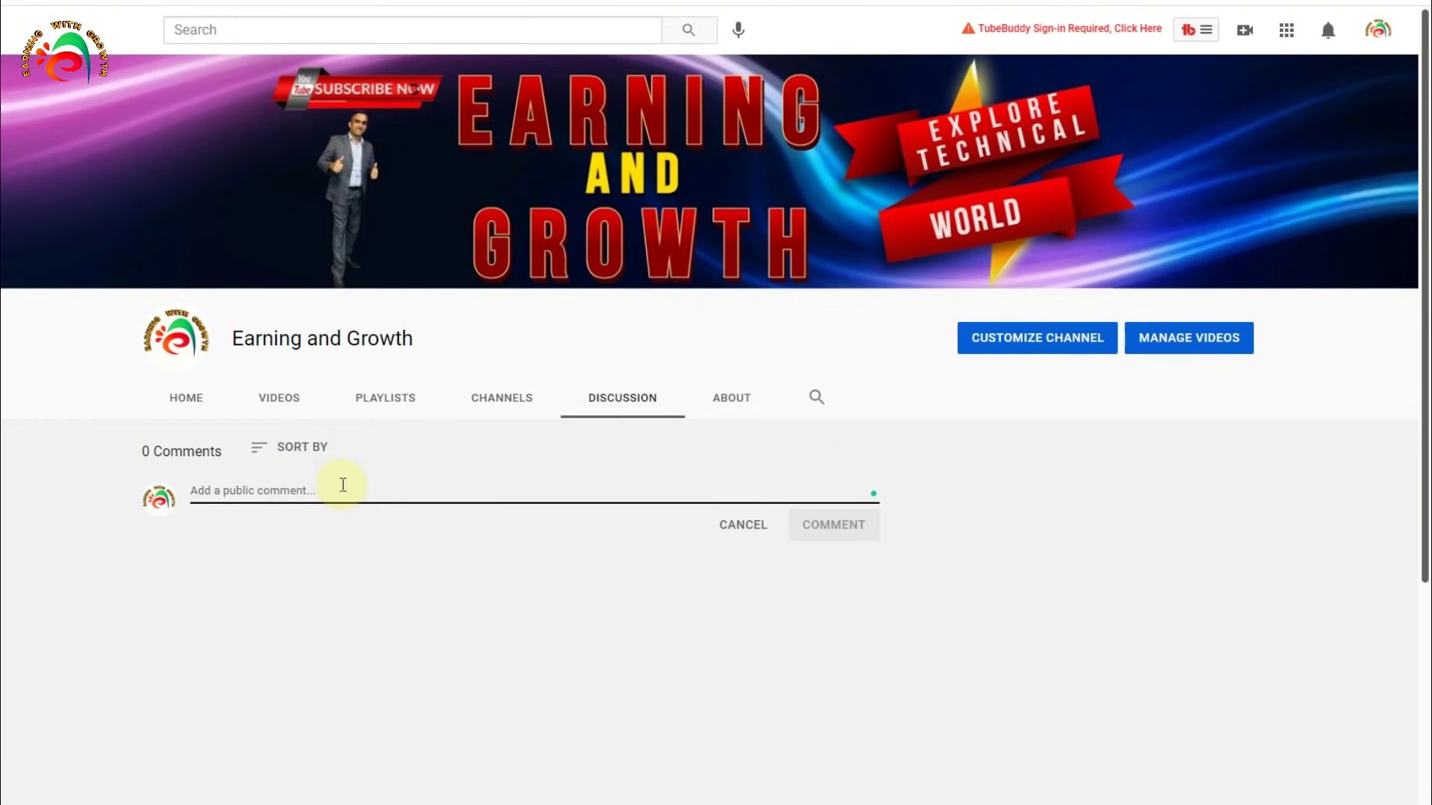
pyautogui.write('Please Subs')
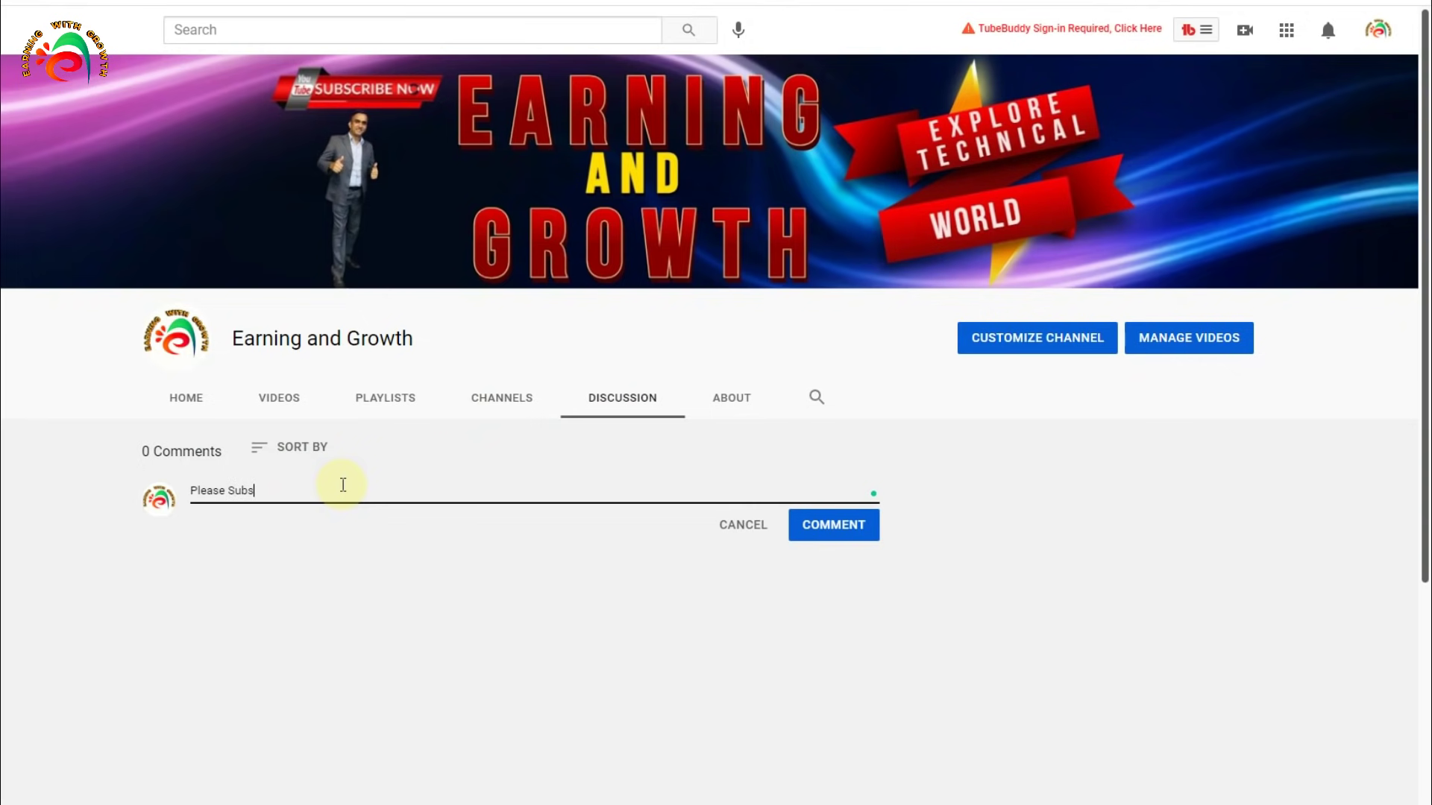
pyautogui.write('cribe')
pyautogui.write('To My Channel')
pyautogui.click(843, 532)
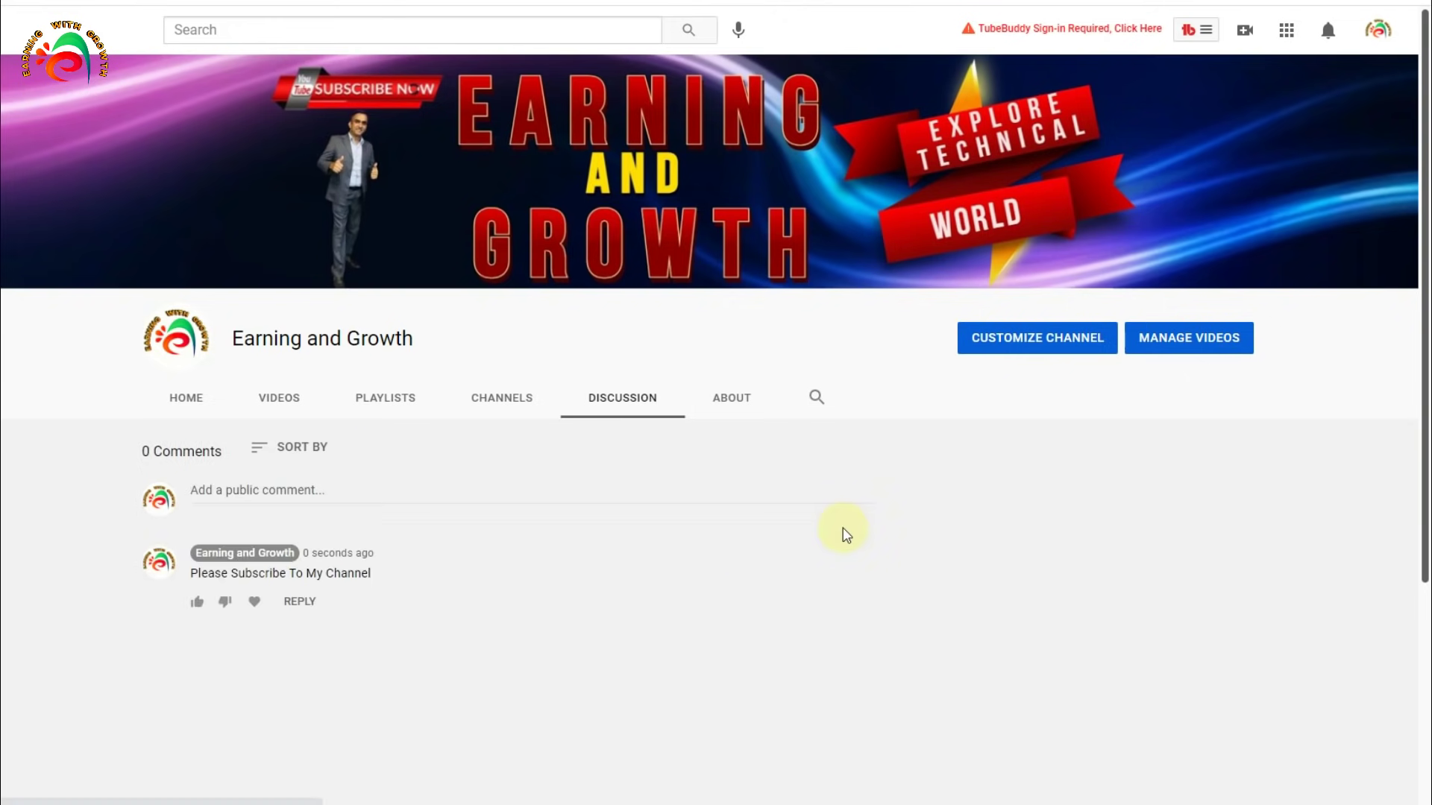
# On the channel's About tab, reveal the business email address and view the description and Malaysia location
pyautogui.click(735, 400)
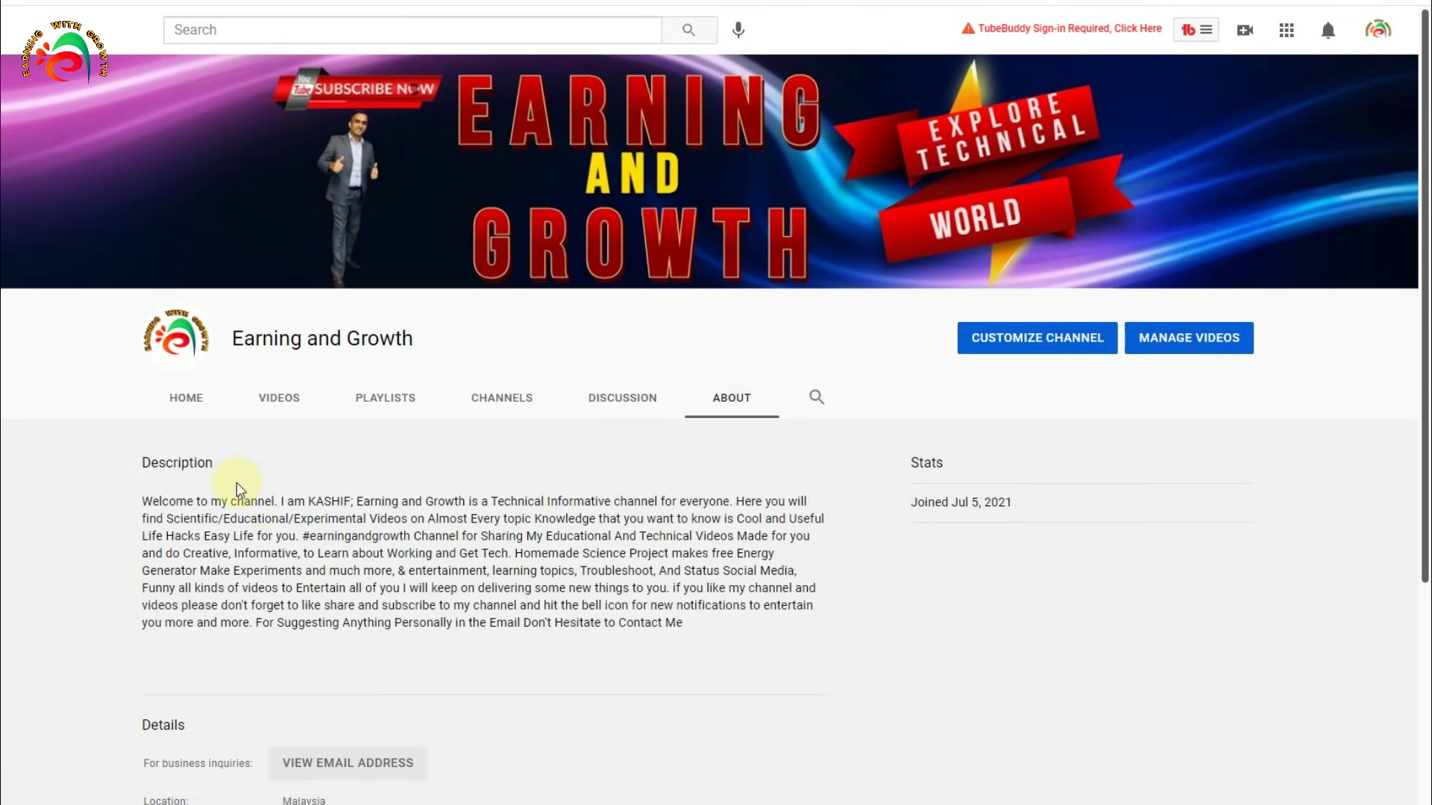
pyautogui.scroll(-4, 522, 556)
pyautogui.scroll(4, 416, 468)
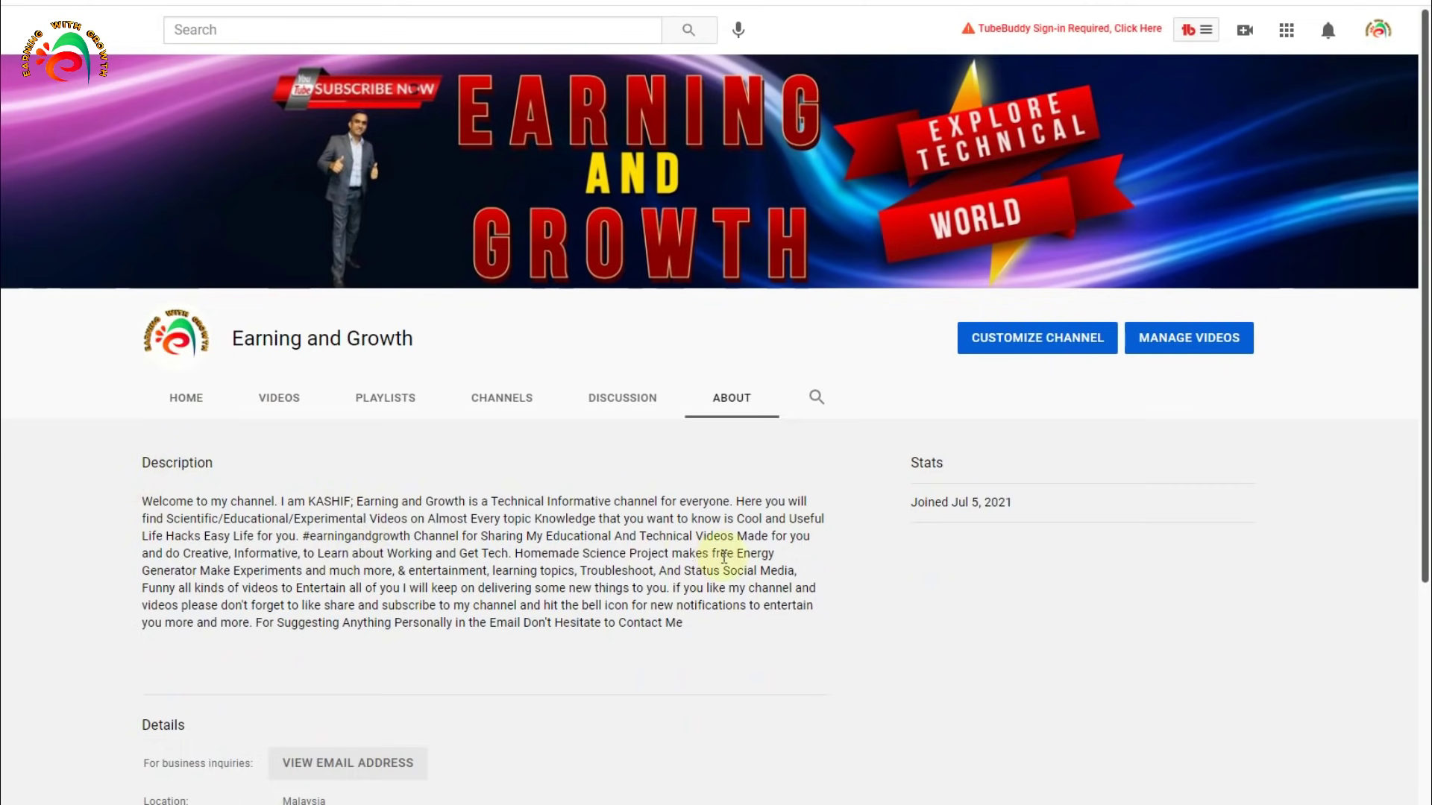
pyautogui.scroll(-4, 690, 586)
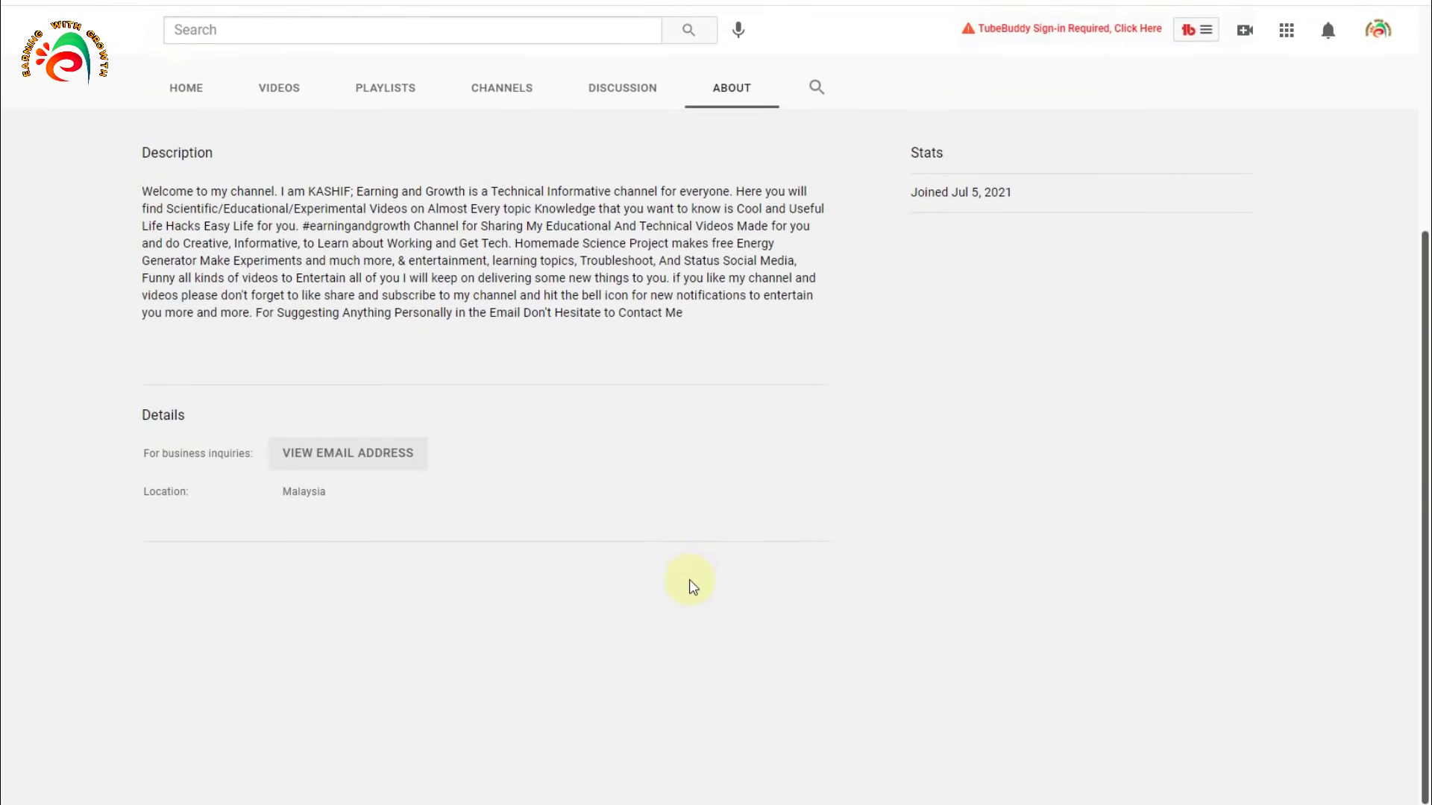
pyautogui.click(323, 449)
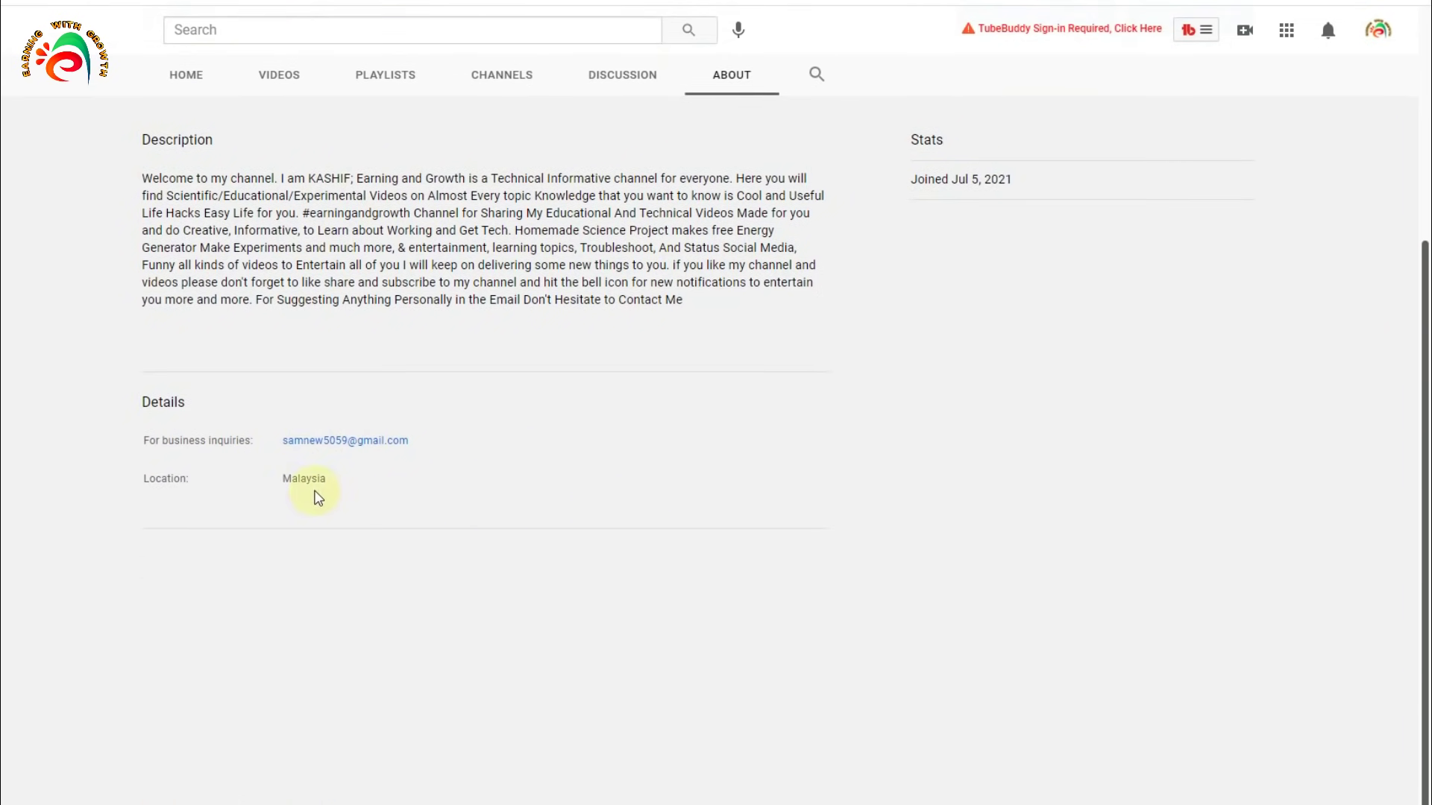
pyautogui.scroll(4, 499, 507)
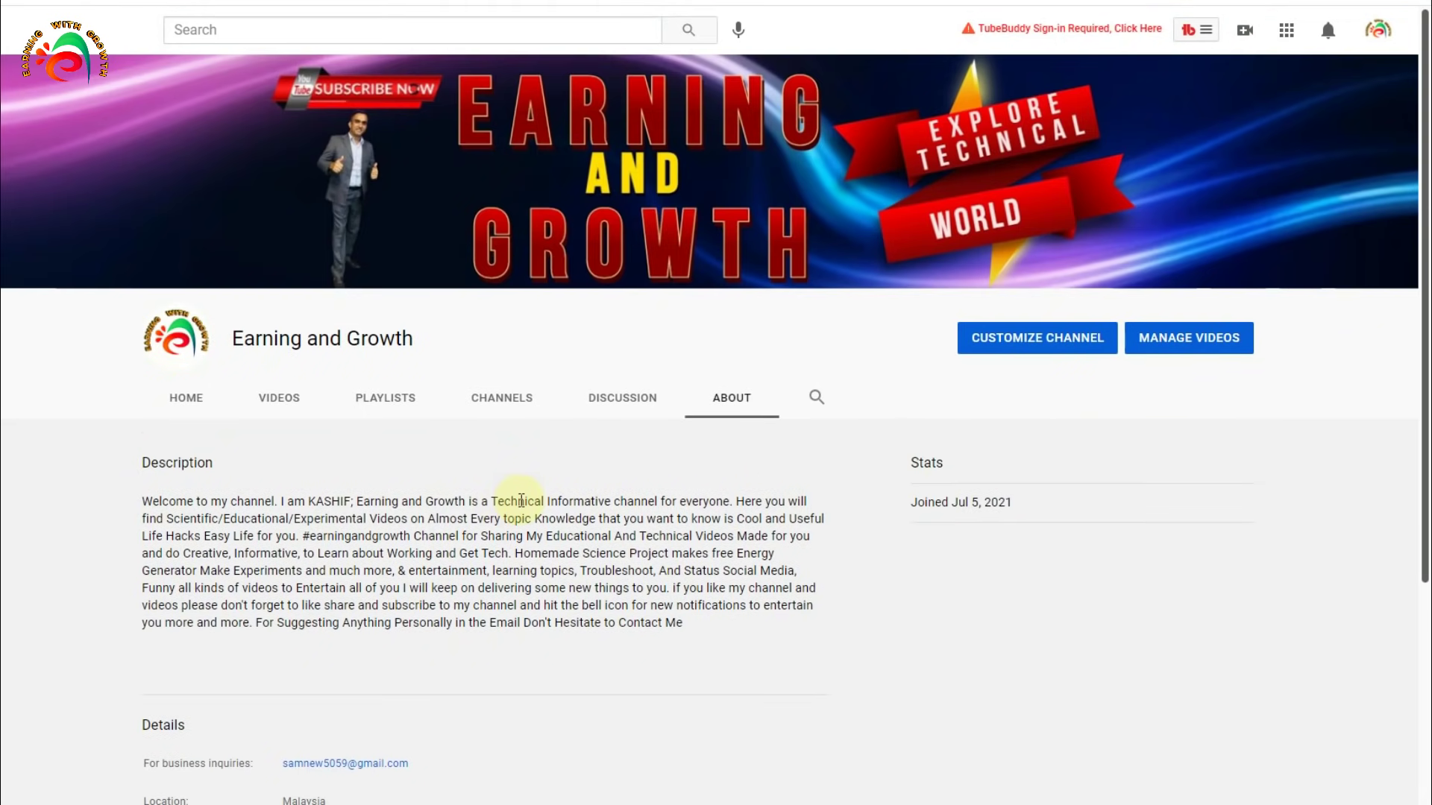